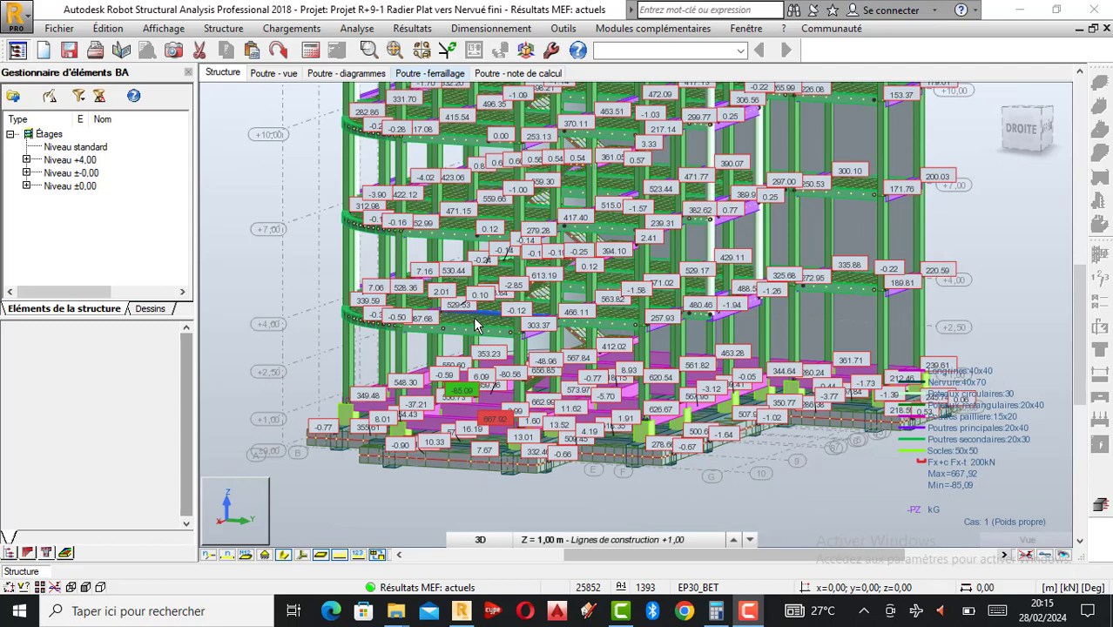
Examine the highlighted secondary beam and the reaction labels around it on the lower storeys of the 3D structure.
{"action": "scroll", "coordinate": [477, 324], "scroll_direction": "up", "scroll_amount": 5}
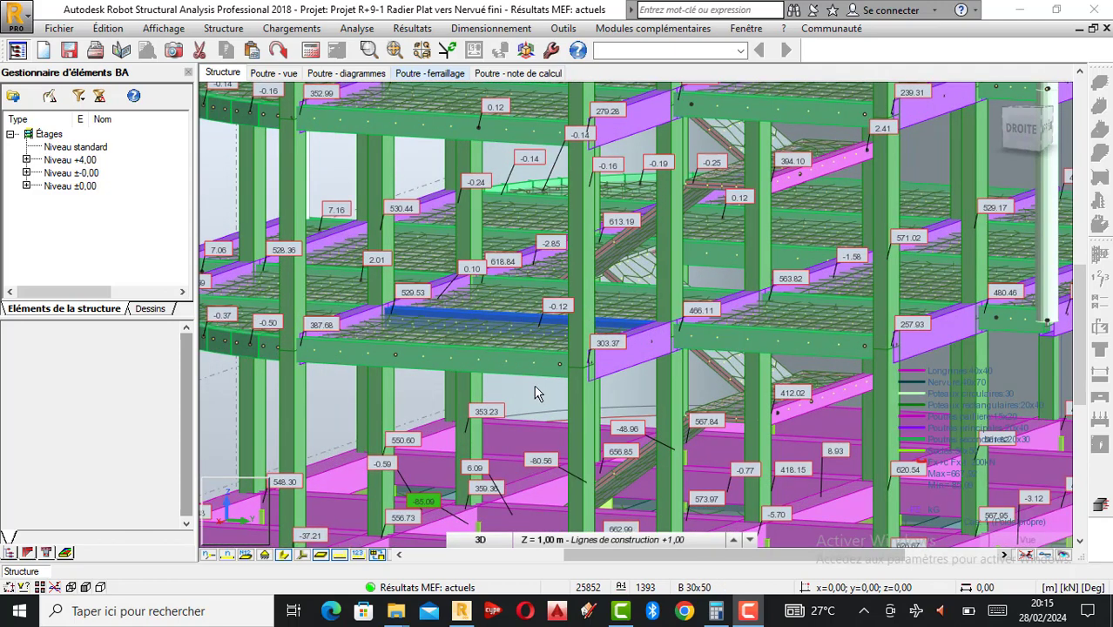
{"action": "scroll", "coordinate": [536, 393], "scroll_direction": "down", "scroll_amount": 2}
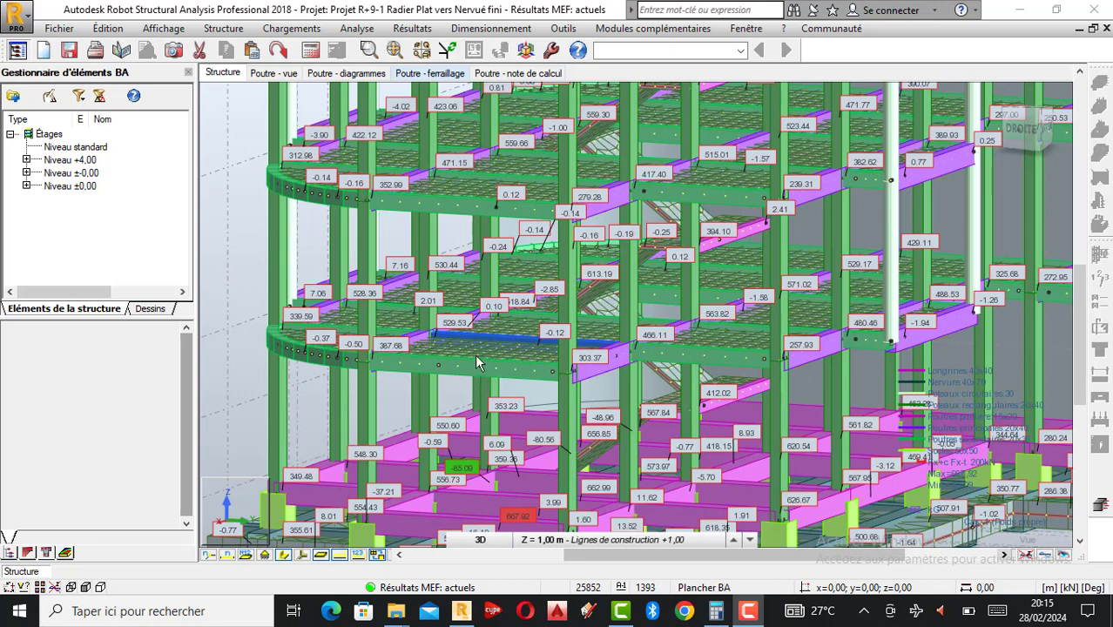
{"action": "scroll", "coordinate": [476, 362], "scroll_direction": "up", "scroll_amount": 2}
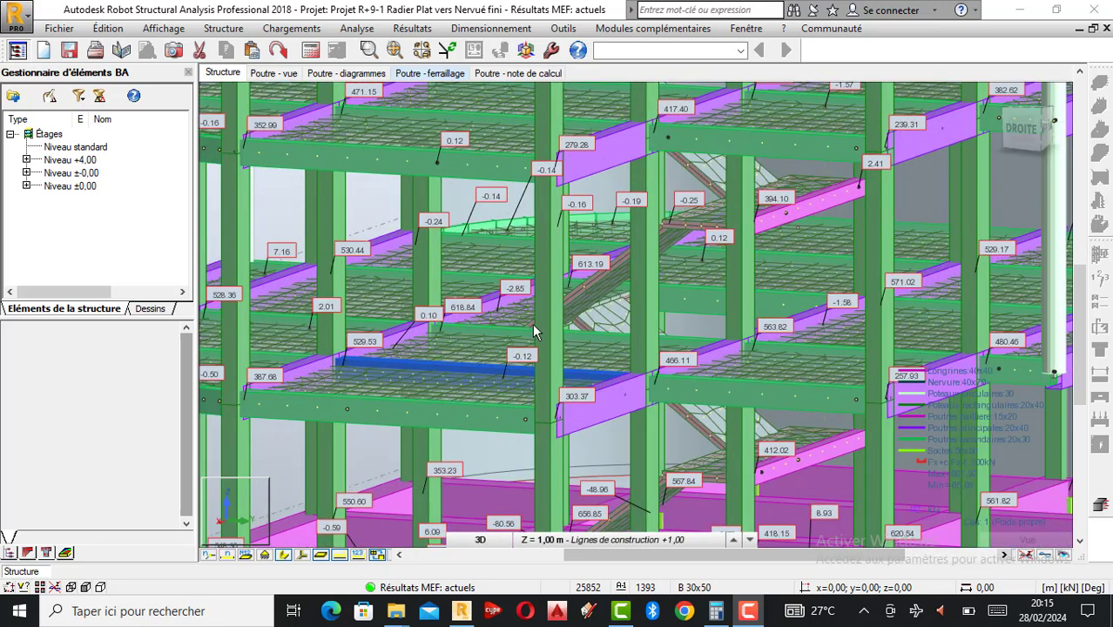
{"action": "scroll", "coordinate": [532, 323], "scroll_direction": "down", "scroll_amount": 2}
{"action": "scroll", "coordinate": [469, 357], "scroll_direction": "up", "scroll_amount": 2}
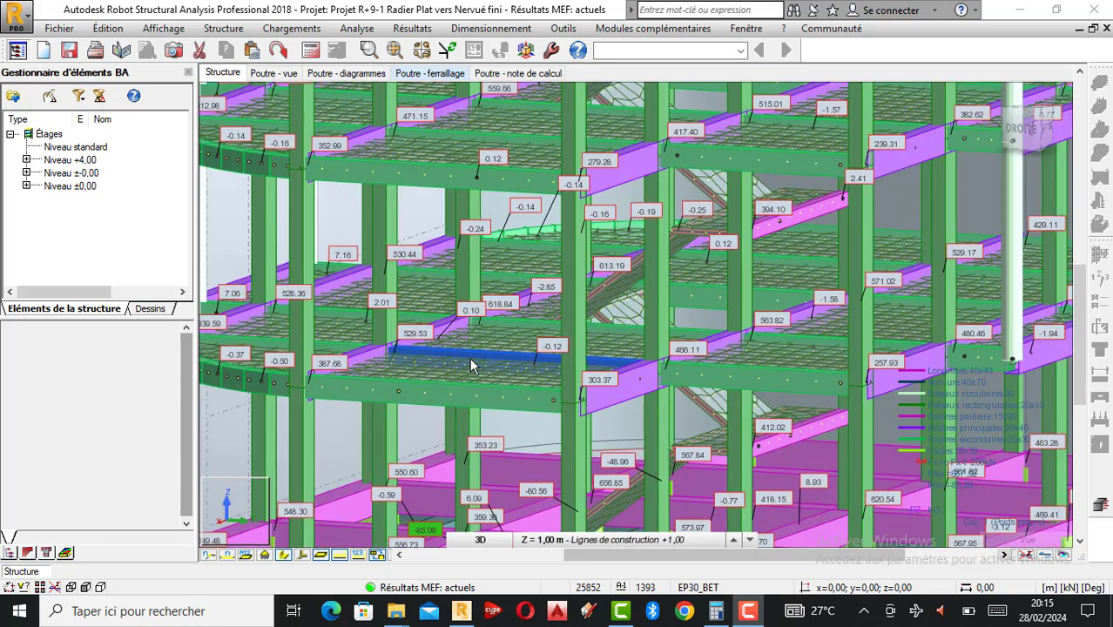
{"action": "scroll", "coordinate": [470, 360], "scroll_direction": "up", "scroll_amount": 1}
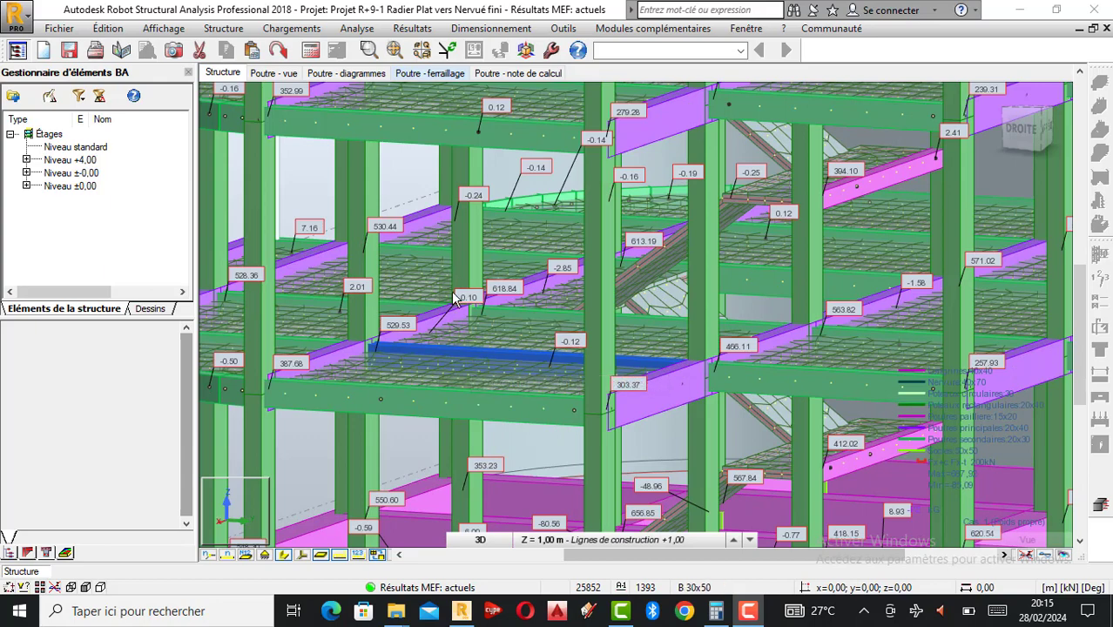
{"action": "scroll", "coordinate": [435, 287], "scroll_direction": "down", "scroll_amount": 1}
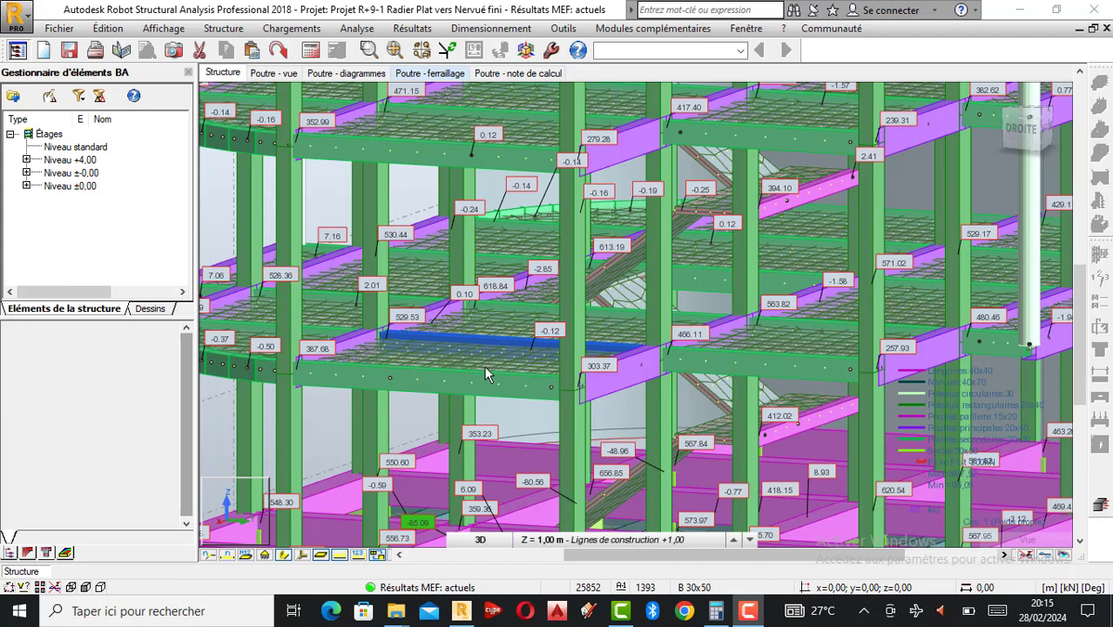
{"action": "scroll", "coordinate": [529, 347], "scroll_direction": "down", "scroll_amount": 1}
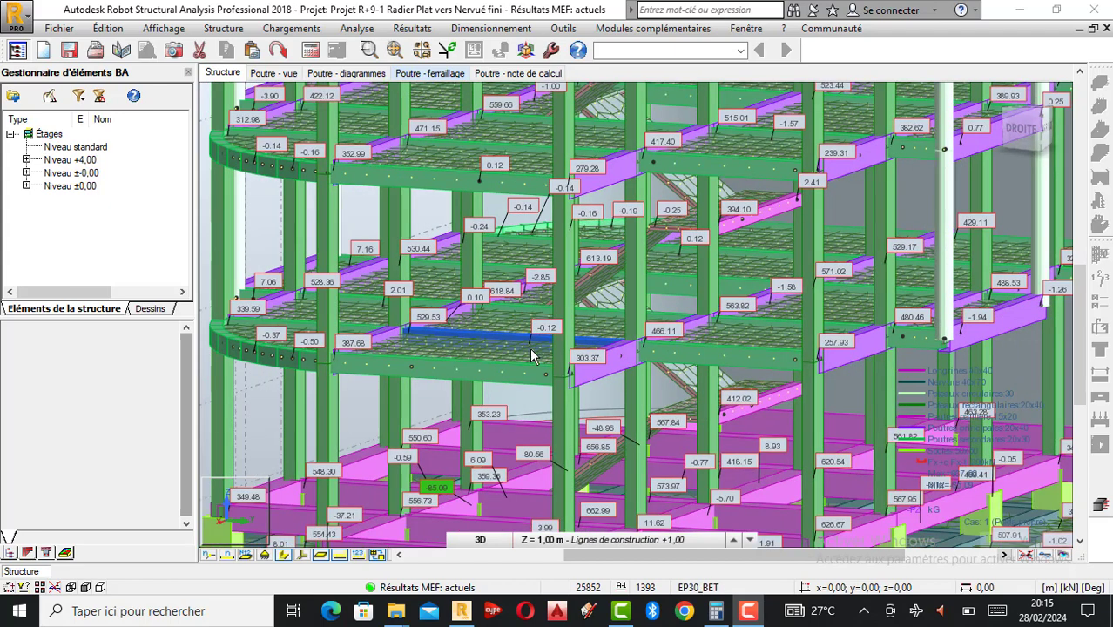
{"action": "scroll", "coordinate": [530, 350], "scroll_direction": "down", "scroll_amount": 2}
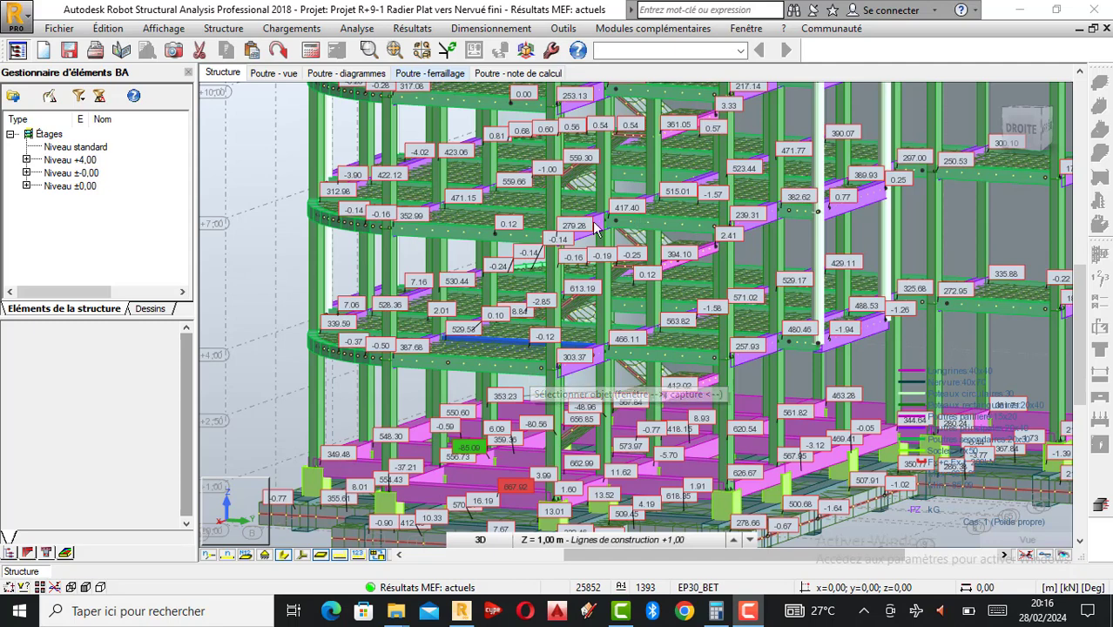
{"action": "scroll", "coordinate": [522, 360], "scroll_direction": "up", "scroll_amount": 2}
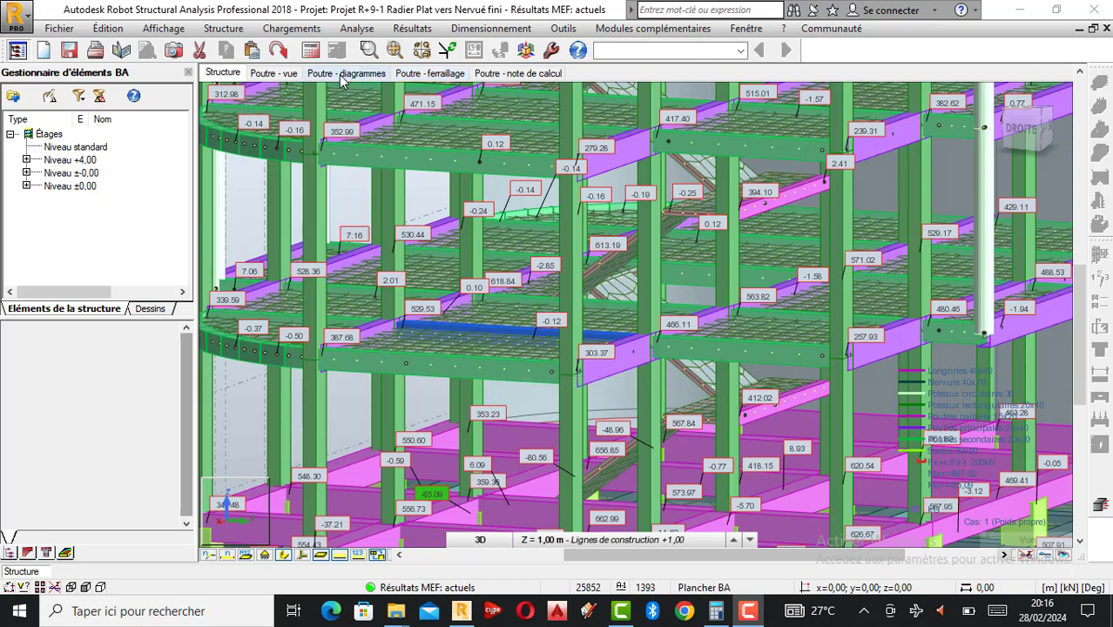
Open the geometry view of secondary beam P1, generate its execution drawing and inspect the drawing sheet.
{"action": "left_click", "coordinate": [285, 75]}
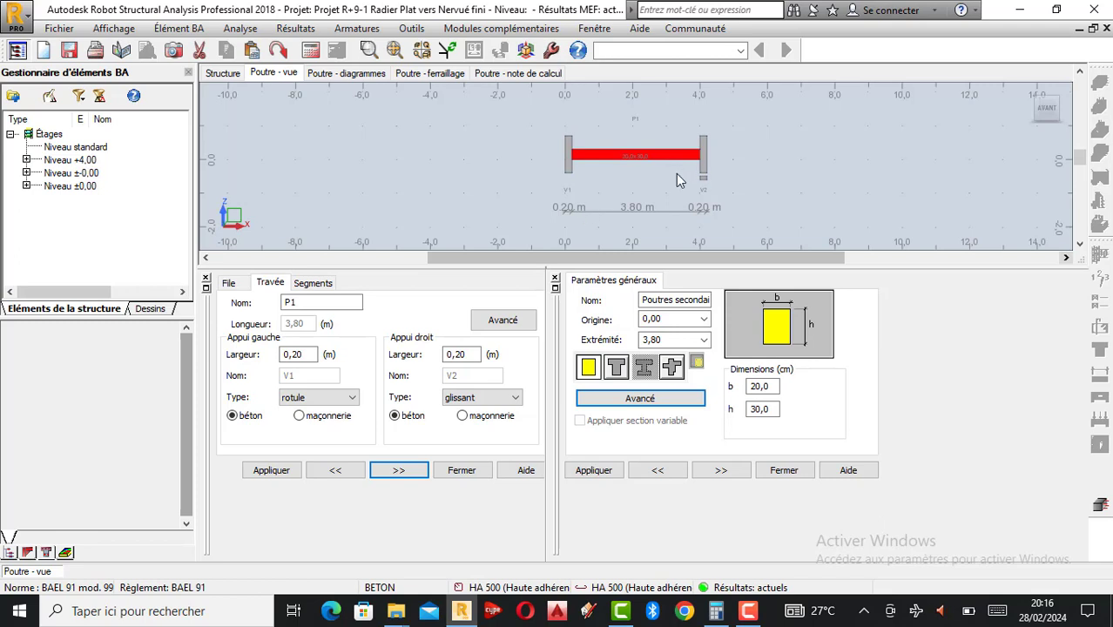
{"action": "left_click", "coordinate": [1100, 509]}
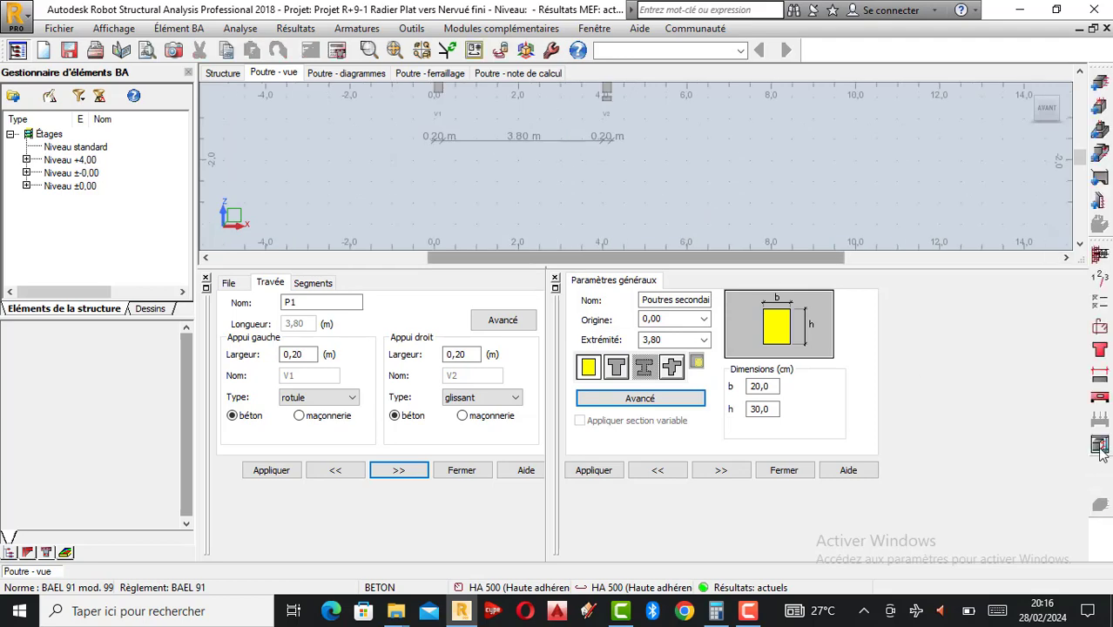
{"action": "left_click", "coordinate": [1099, 445]}
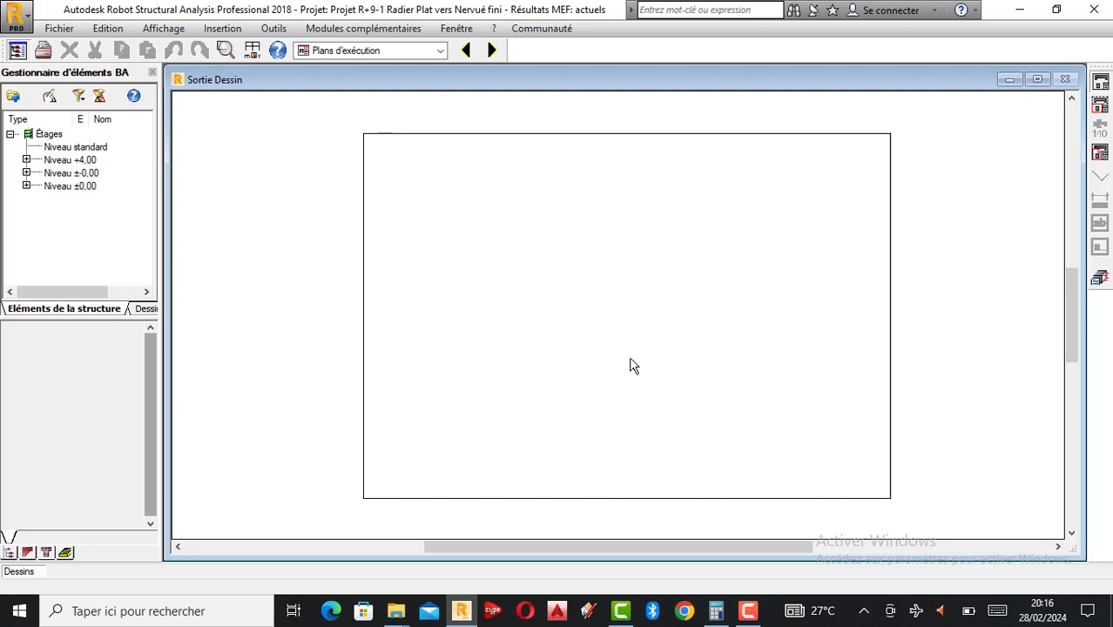
{"action": "scroll", "coordinate": [632, 364], "scroll_direction": "up", "scroll_amount": 1}
{"action": "scroll", "coordinate": [519, 328], "scroll_direction": "down", "scroll_amount": 2}
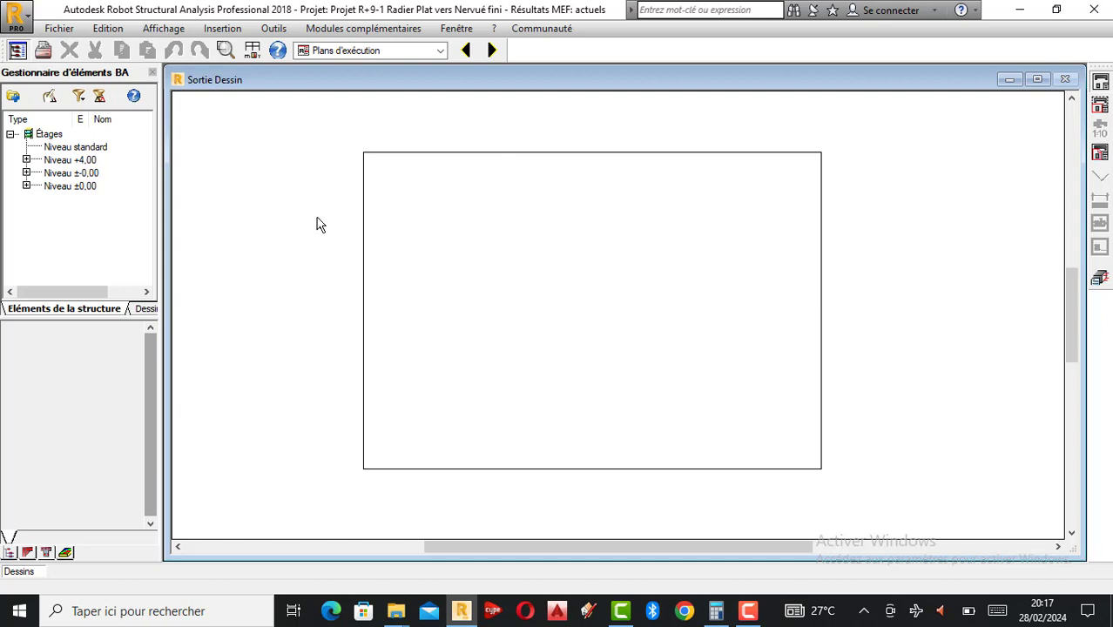
{"action": "scroll", "coordinate": [396, 252], "scroll_direction": "up", "scroll_amount": 1}
{"action": "scroll", "coordinate": [431, 181], "scroll_direction": "down", "scroll_amount": 1}
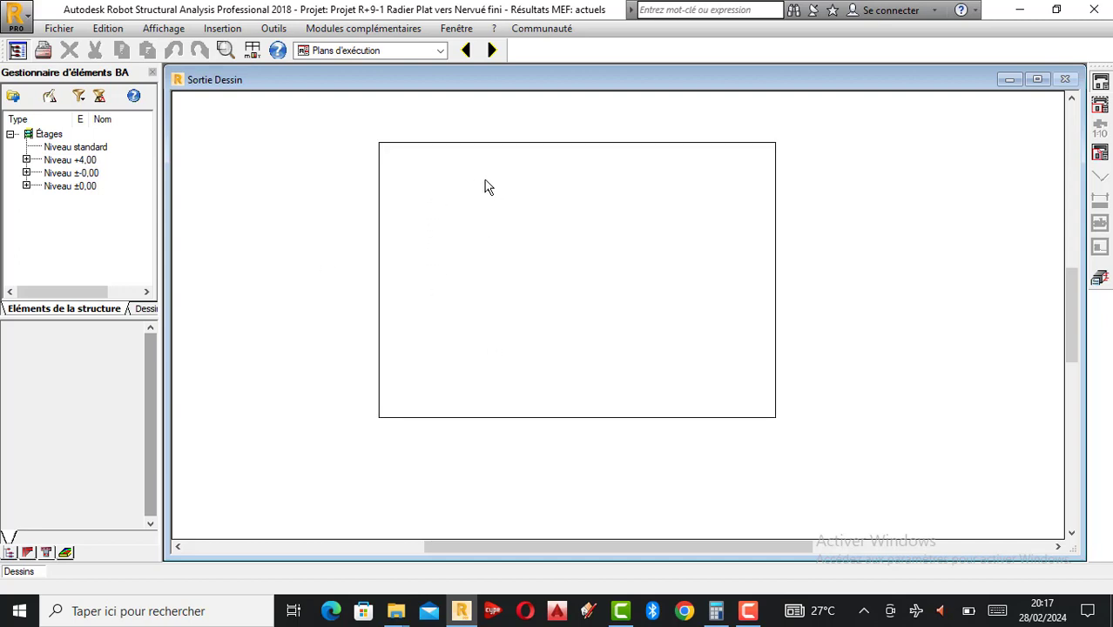
{"action": "scroll", "coordinate": [477, 197], "scroll_direction": "up", "scroll_amount": 1}
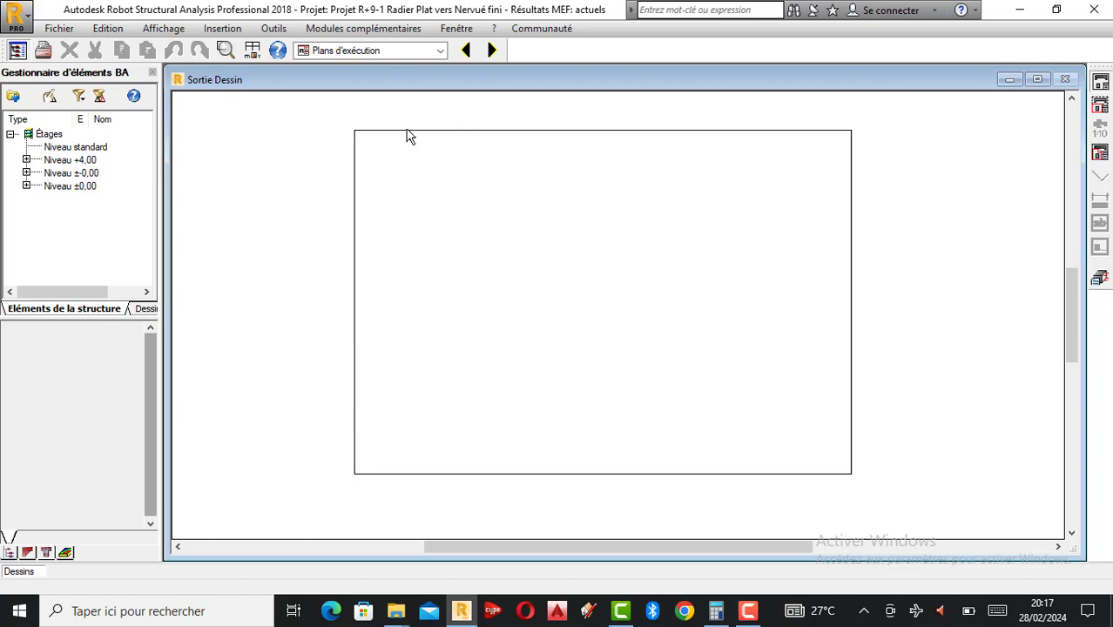
{"action": "scroll", "coordinate": [484, 209], "scroll_direction": "up", "scroll_amount": 2}
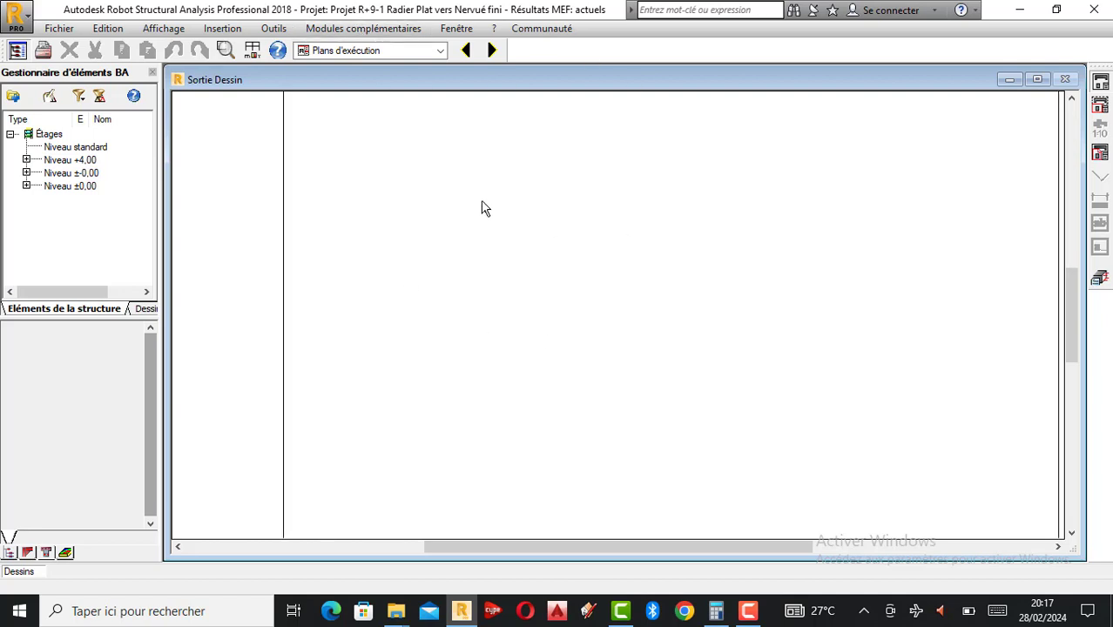
{"action": "scroll", "coordinate": [479, 210], "scroll_direction": "down", "scroll_amount": 1}
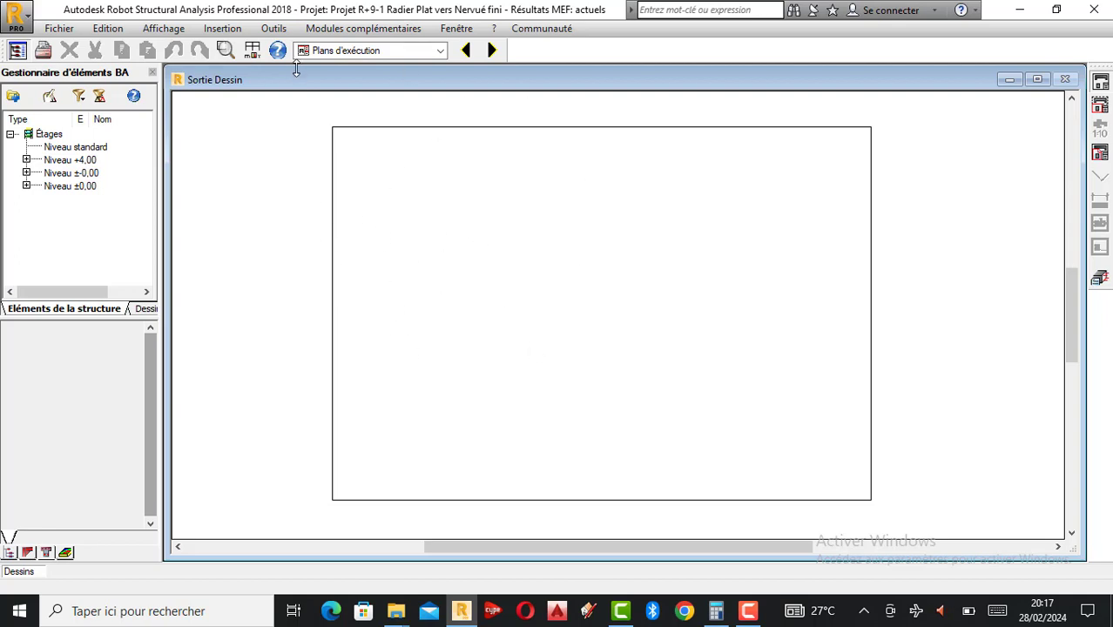
Leave the execution drawing and read the ELU bending moment diagram of beam P1 along its span.
{"action": "left_click", "coordinate": [1100, 276]}
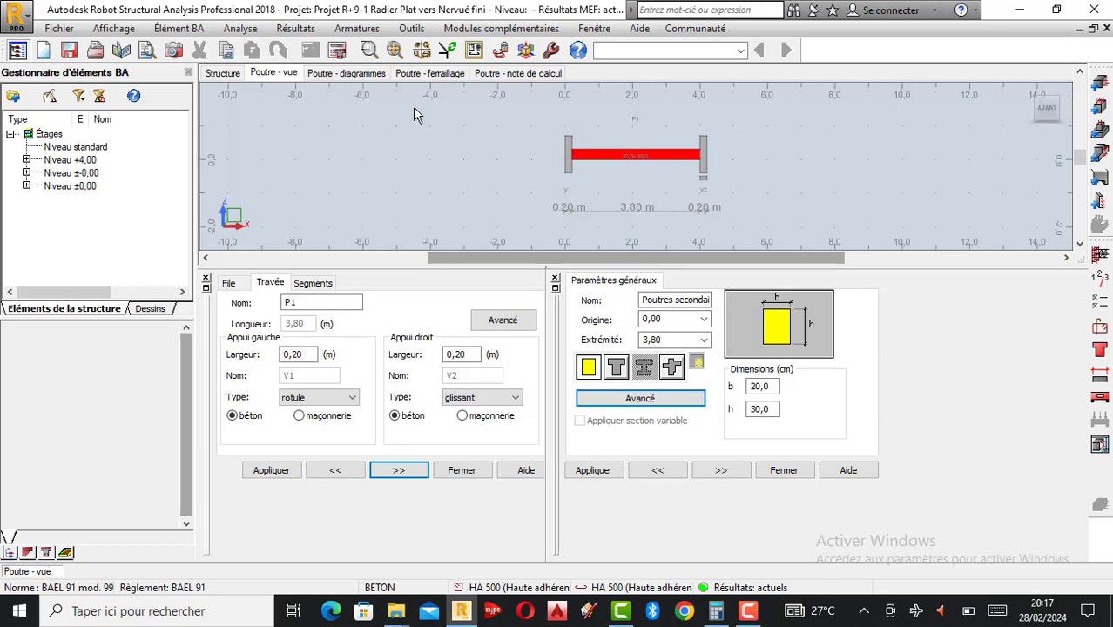
{"action": "left_click", "coordinate": [346, 75]}
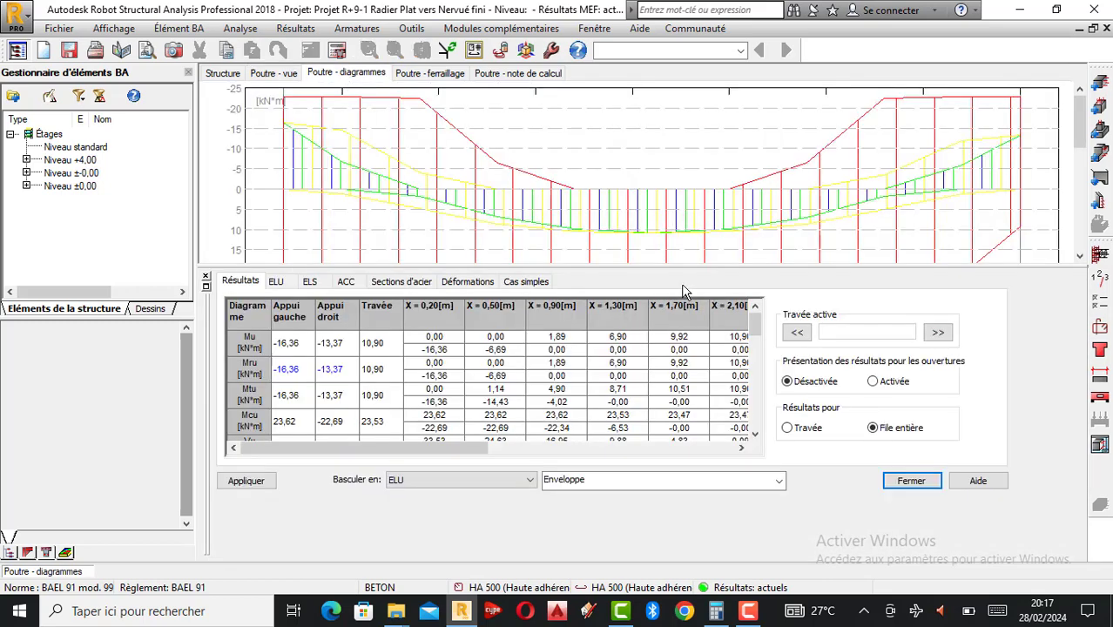
{"action": "mouse_move", "coordinate": [490, 215]}
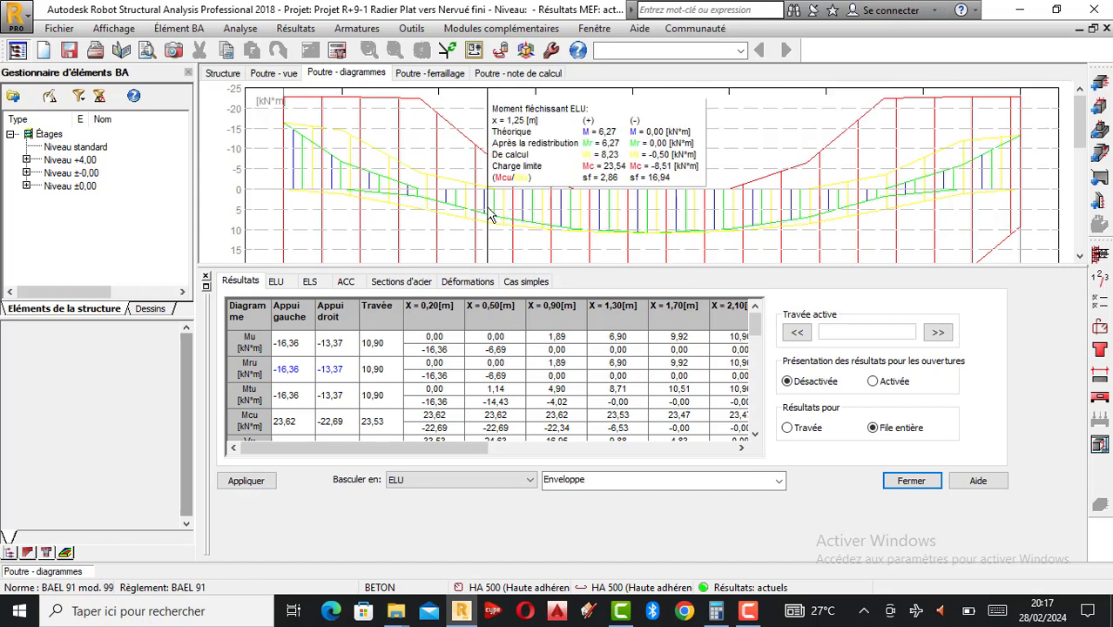
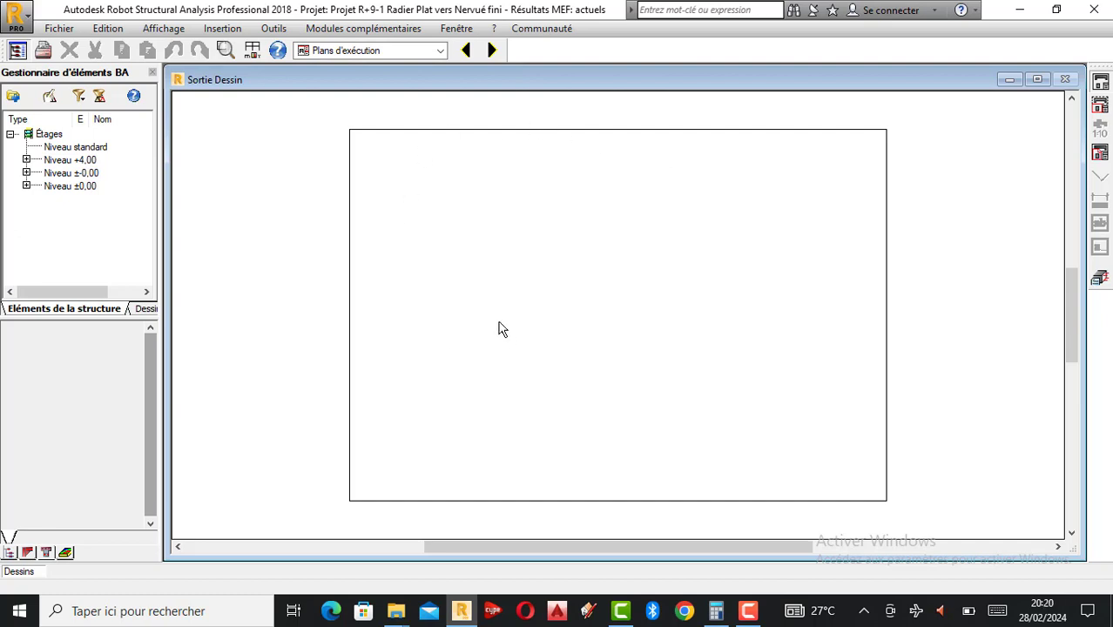
Inspect the execution drawing sheet once more and return to the diagrams of beam P1.
{"action": "scroll", "coordinate": [494, 313], "scroll_direction": "up", "scroll_amount": 1}
{"action": "scroll", "coordinate": [490, 311], "scroll_direction": "down", "scroll_amount": 1}
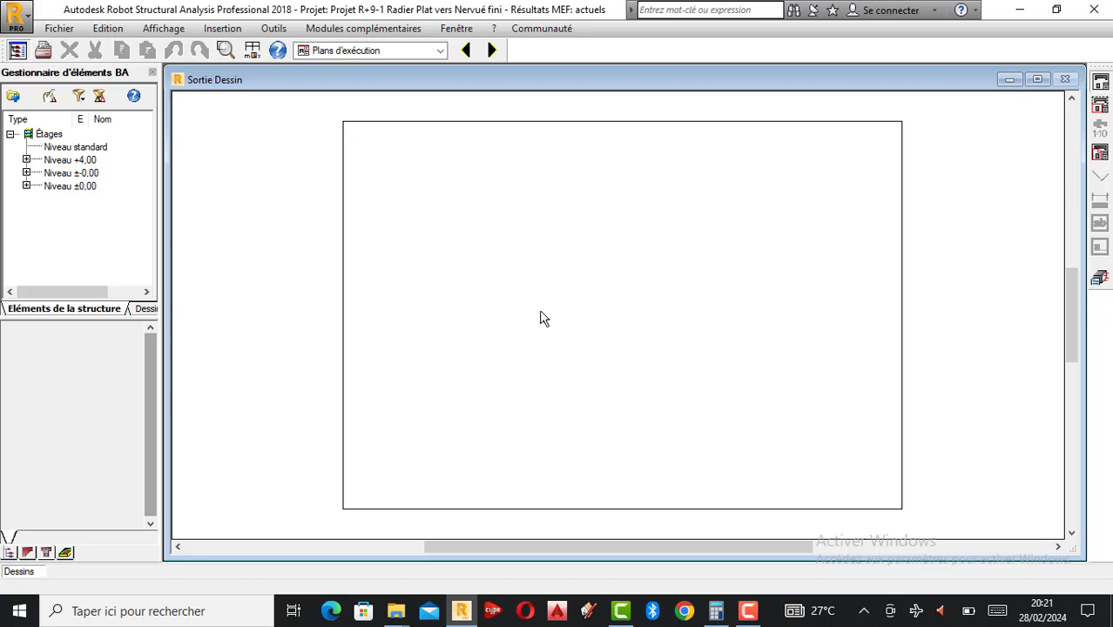
{"action": "left_click", "coordinate": [1098, 277]}
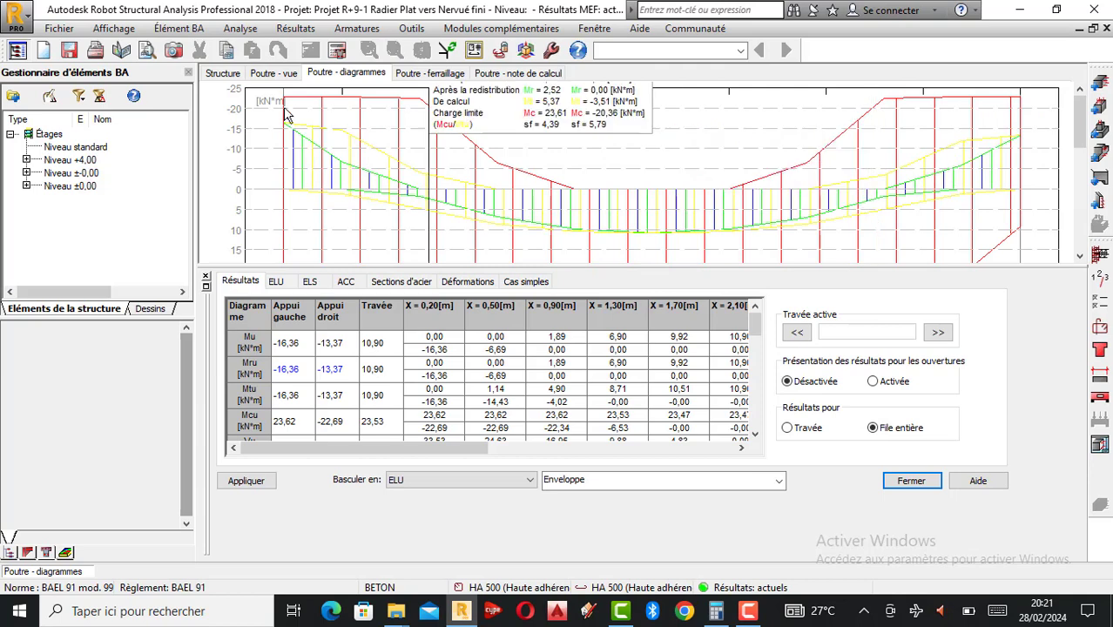
Return to the 3D structure and examine the junction of the highlighted secondary beam with the column and main beam.
{"action": "left_click", "coordinate": [225, 76]}
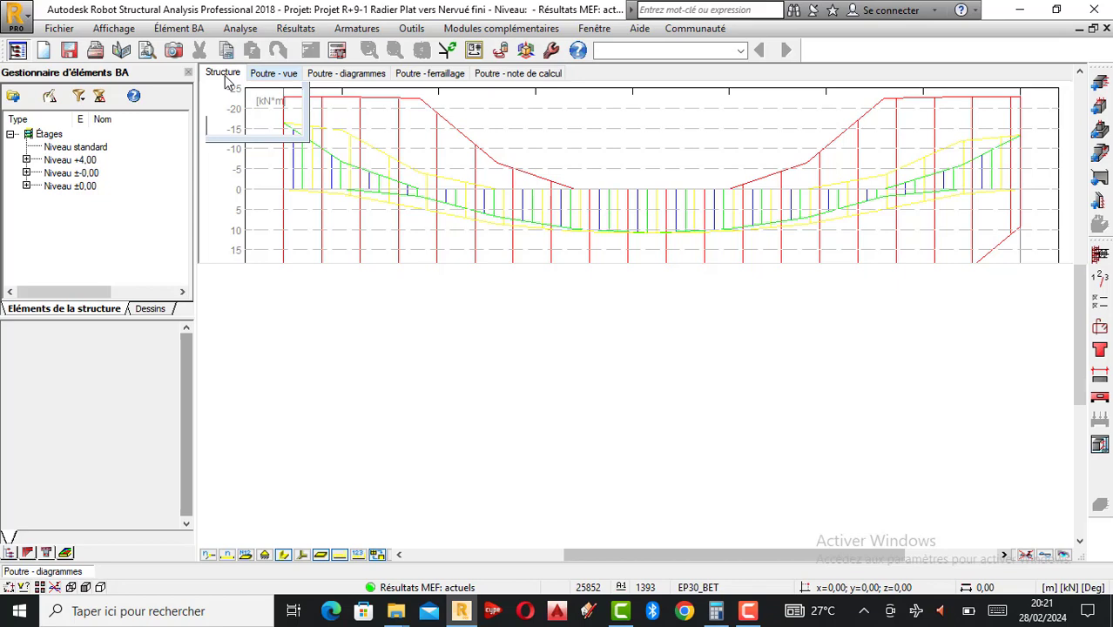
{"action": "left_click", "coordinate": [223, 74]}
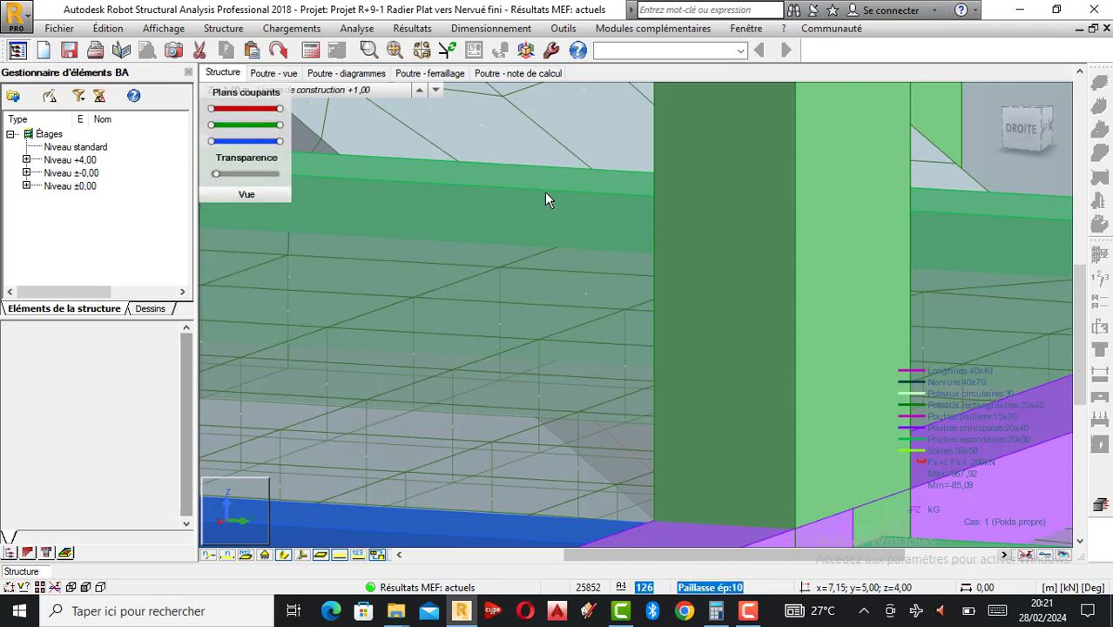
{"action": "scroll", "coordinate": [544, 192], "scroll_direction": "down", "scroll_amount": 2}
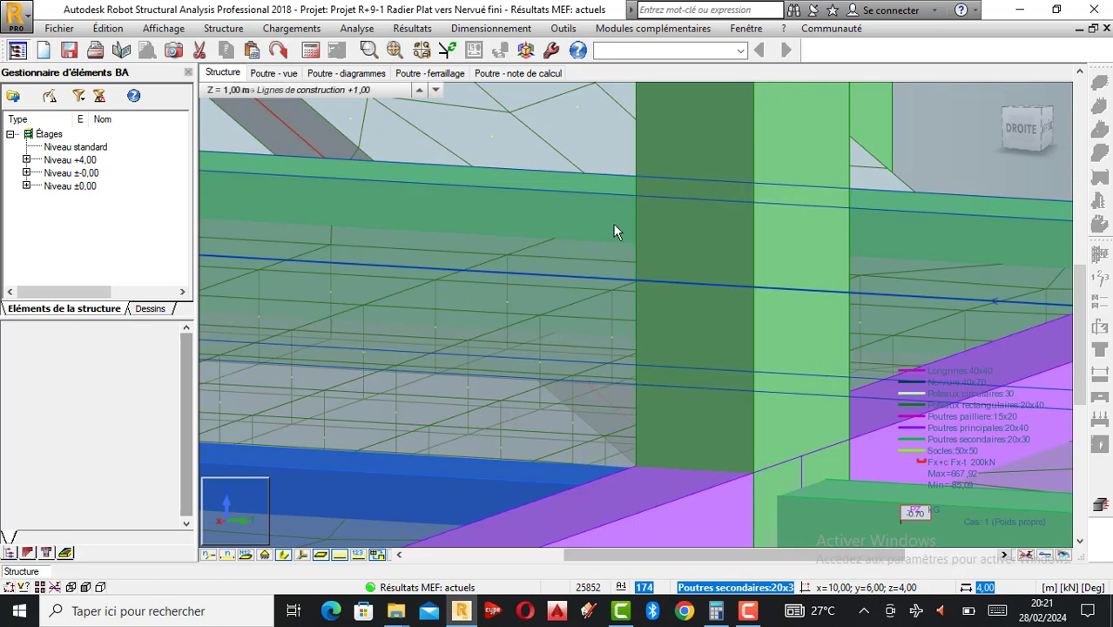
{"action": "scroll", "coordinate": [483, 318], "scroll_direction": "down", "scroll_amount": 1}
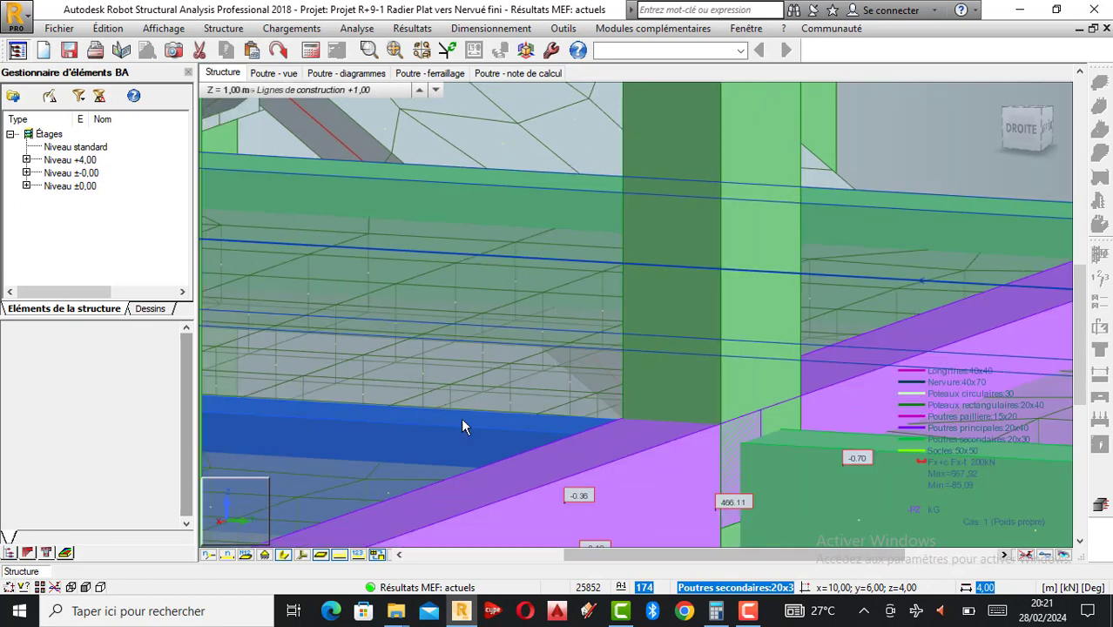
Review the span and section geometry of beam P1, and check its bending moments in the diagrams.
{"action": "left_click", "coordinate": [277, 74]}
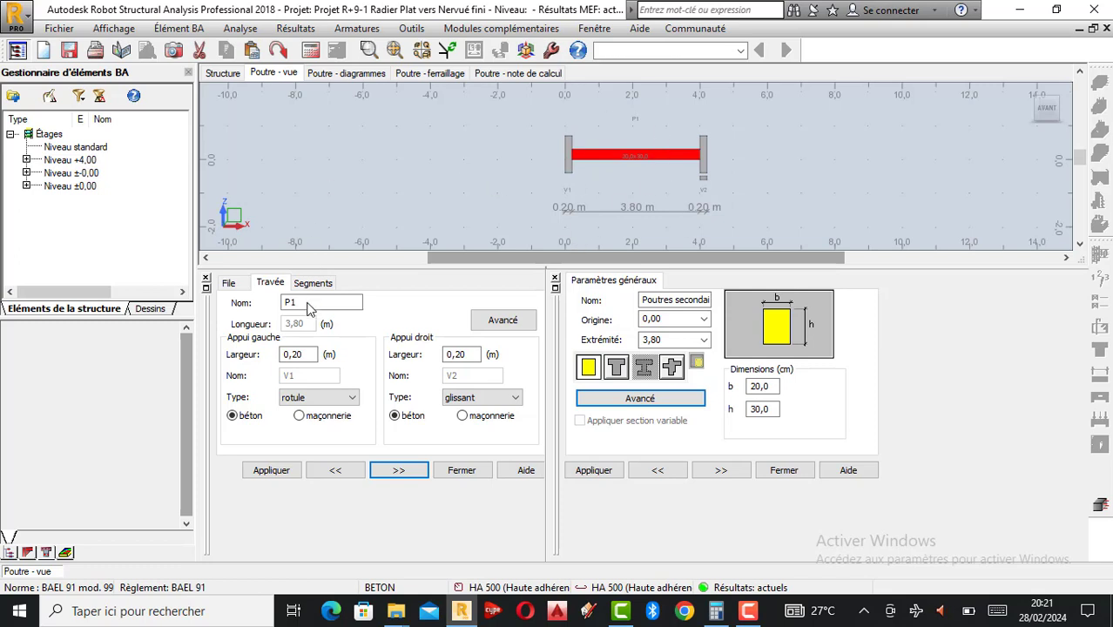
{"action": "left_click", "coordinate": [339, 74]}
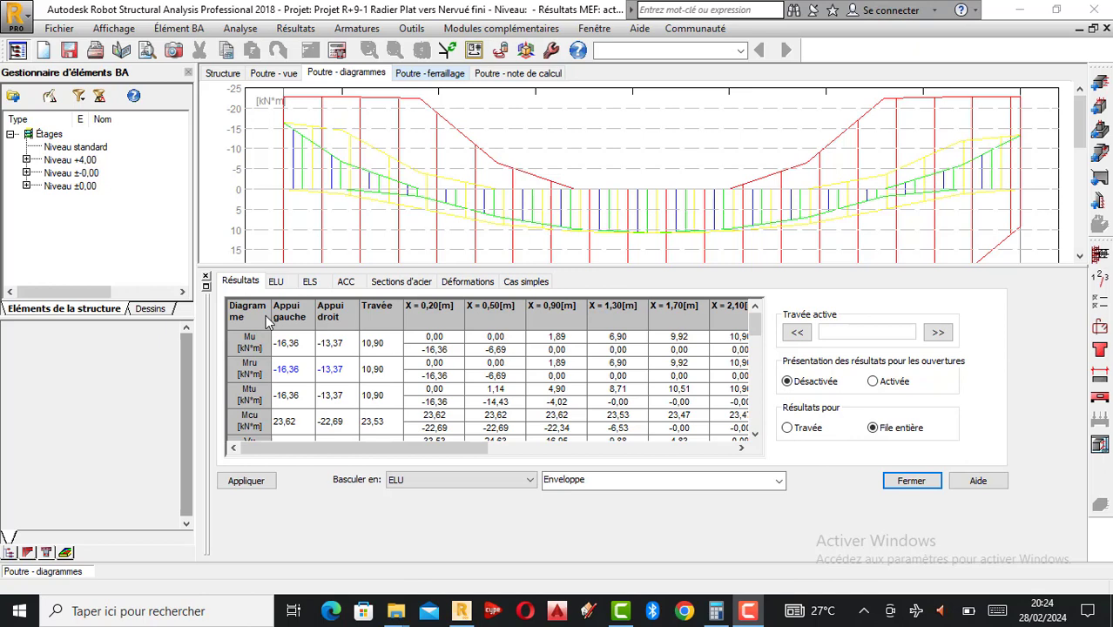
{"action": "mouse_move", "coordinate": [404, 148]}
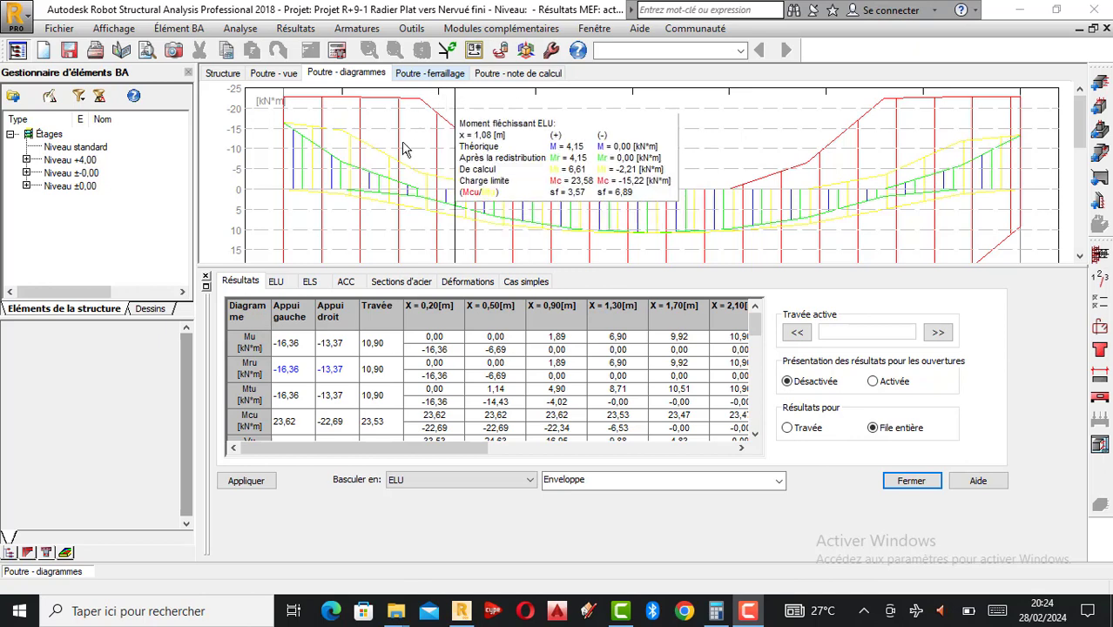
Examine the reinforcement of beam P1 in the 3D cage view, the cross-section view and the general bar table.
{"action": "left_click", "coordinate": [440, 76]}
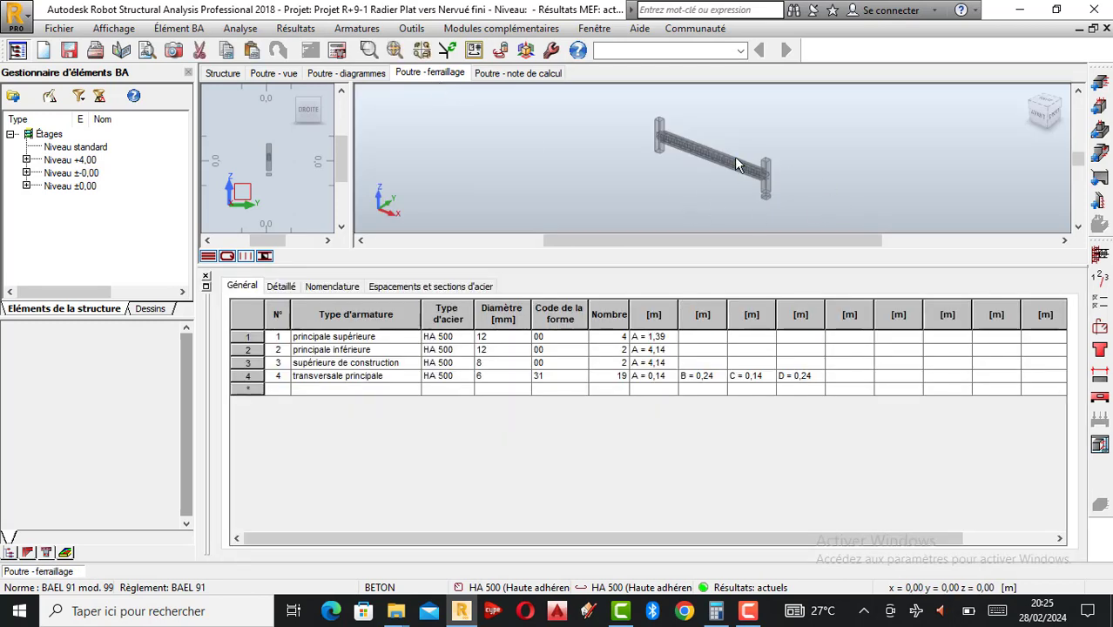
{"action": "scroll", "coordinate": [734, 157], "scroll_direction": "up", "scroll_amount": 2}
{"action": "scroll", "coordinate": [708, 143], "scroll_direction": "up", "scroll_amount": 2}
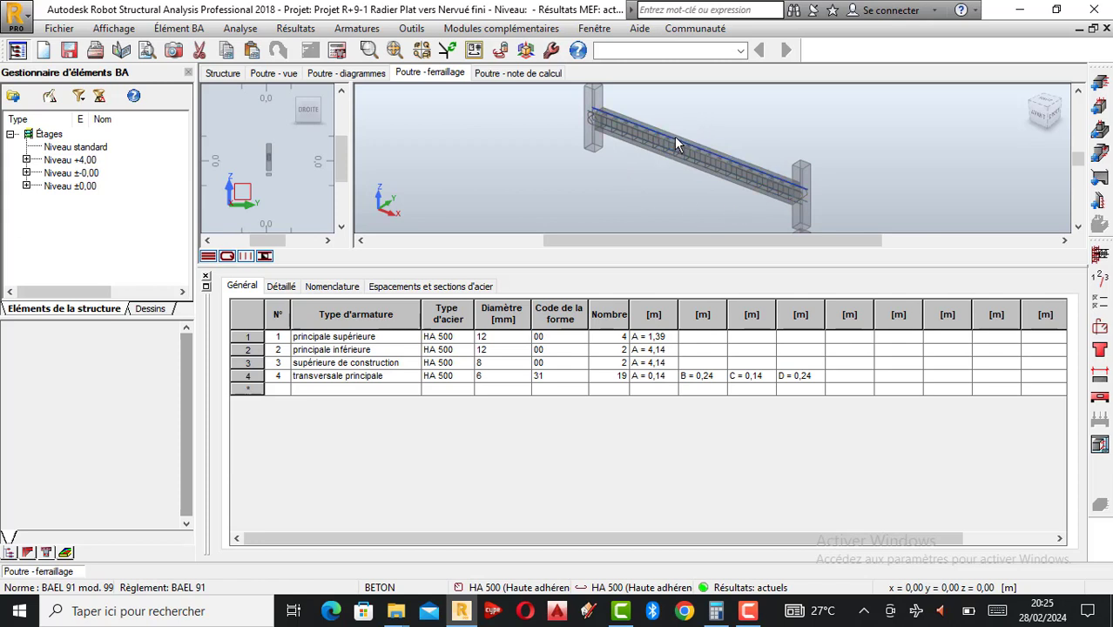
{"action": "scroll", "coordinate": [592, 202], "scroll_direction": "down", "scroll_amount": 1}
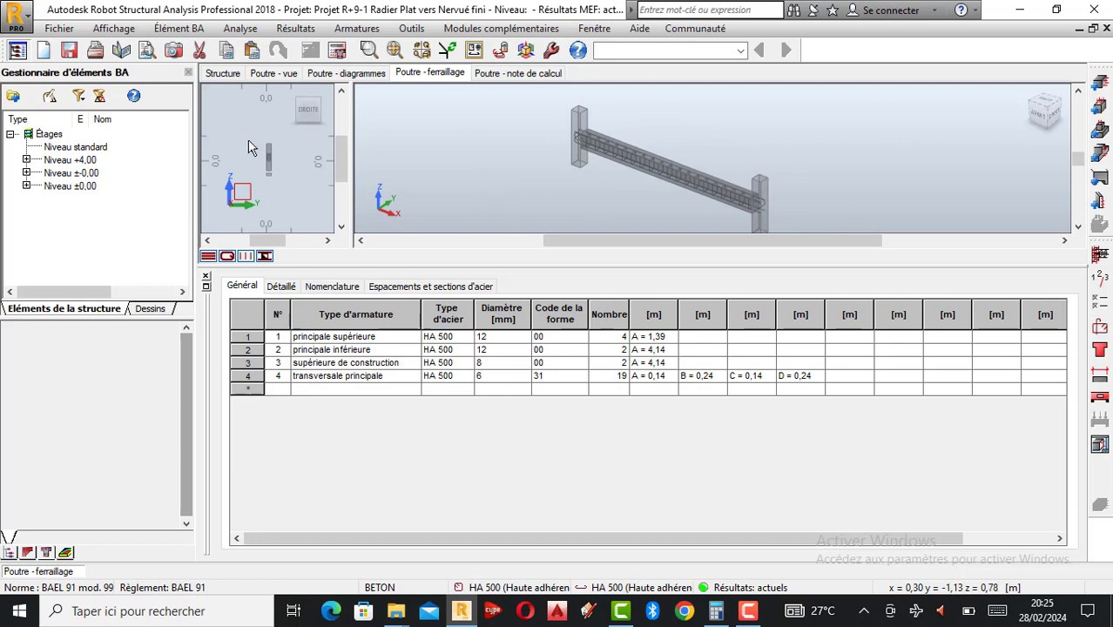
{"action": "scroll", "coordinate": [261, 162], "scroll_direction": "up", "scroll_amount": 2}
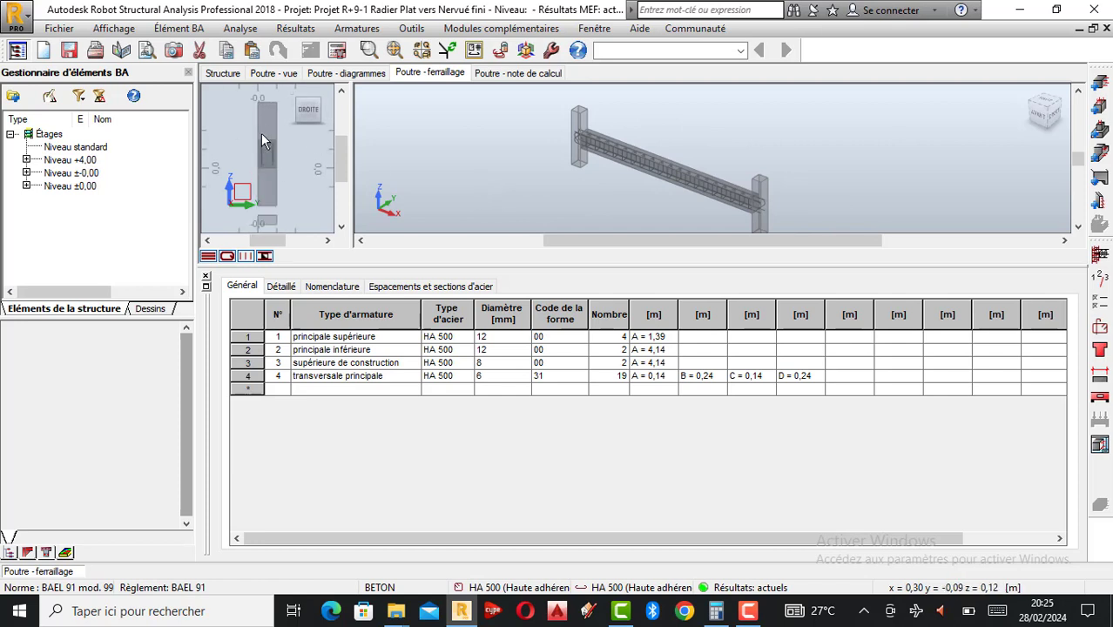
{"action": "scroll", "coordinate": [263, 127], "scroll_direction": "down", "scroll_amount": 2}
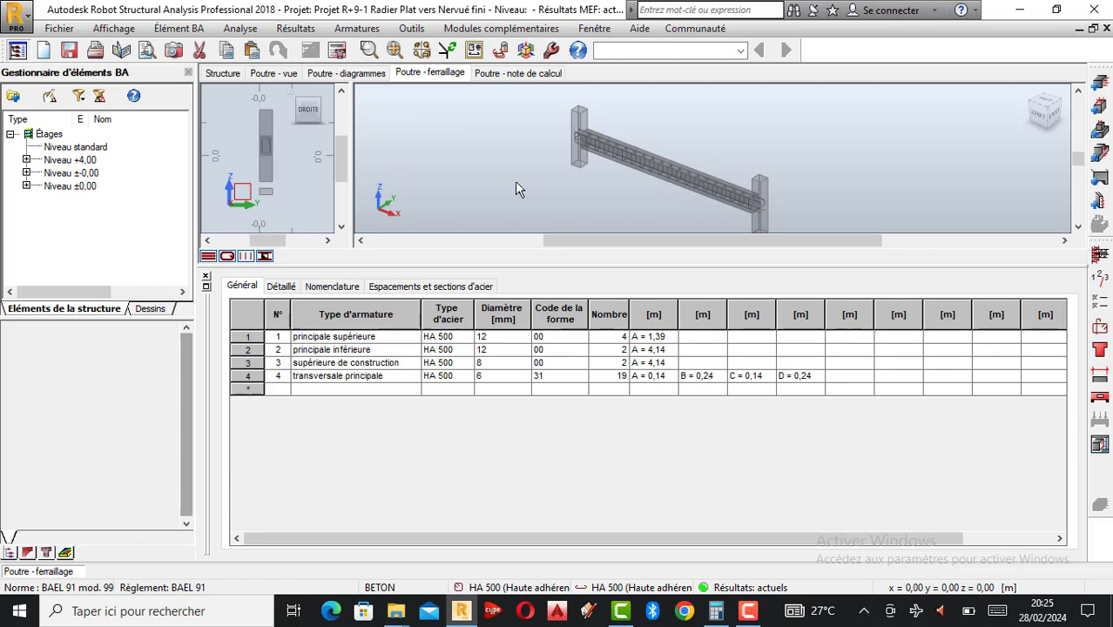
Examine the longitudinal bars and their anchorage at both column ends in the 3D cage of beam P1.
{"action": "scroll", "coordinate": [661, 197], "scroll_direction": "up", "scroll_amount": 1}
{"action": "scroll", "coordinate": [611, 160], "scroll_direction": "down", "scroll_amount": 2}
{"action": "scroll", "coordinate": [655, 179], "scroll_direction": "up", "scroll_amount": 1}
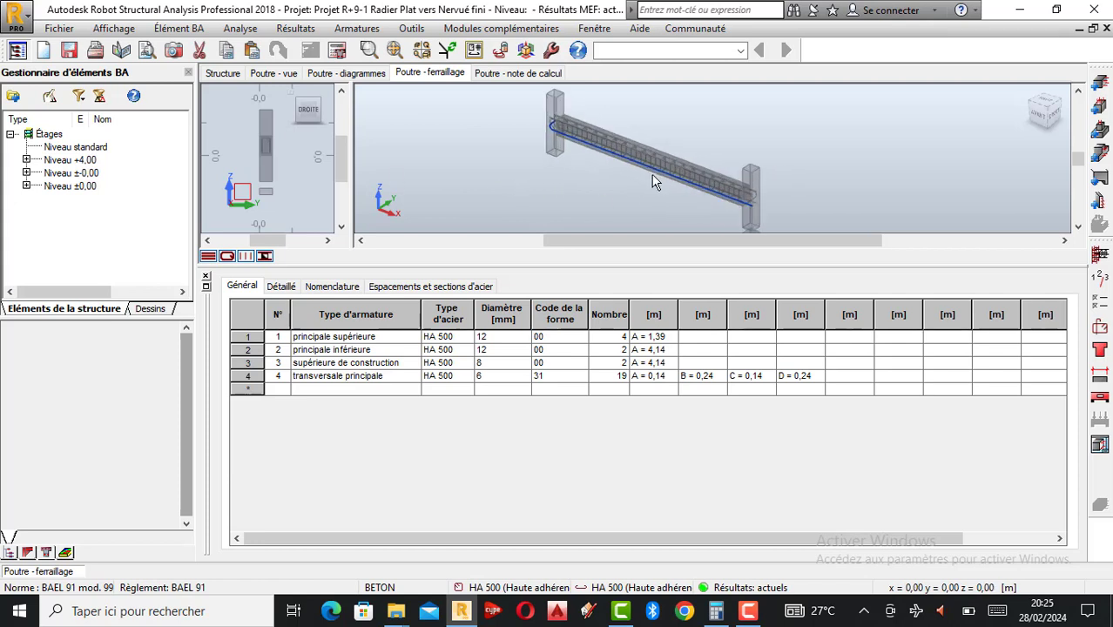
{"action": "scroll", "coordinate": [667, 177], "scroll_direction": "up", "scroll_amount": 1}
{"action": "scroll", "coordinate": [683, 199], "scroll_direction": "down", "scroll_amount": 1}
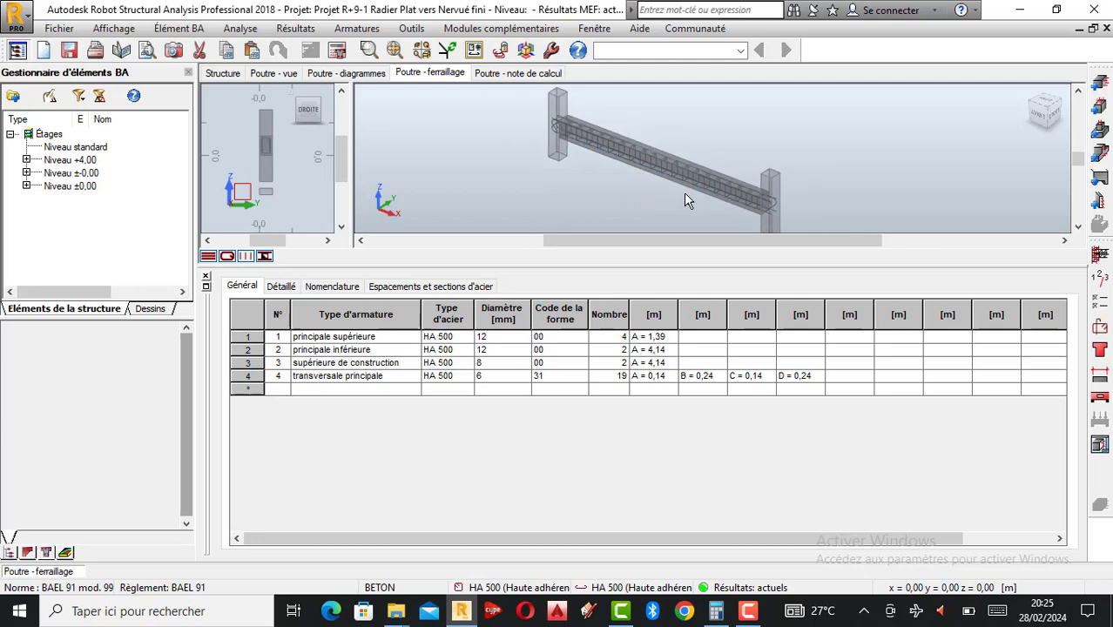
{"action": "scroll", "coordinate": [714, 200], "scroll_direction": "up", "scroll_amount": 1}
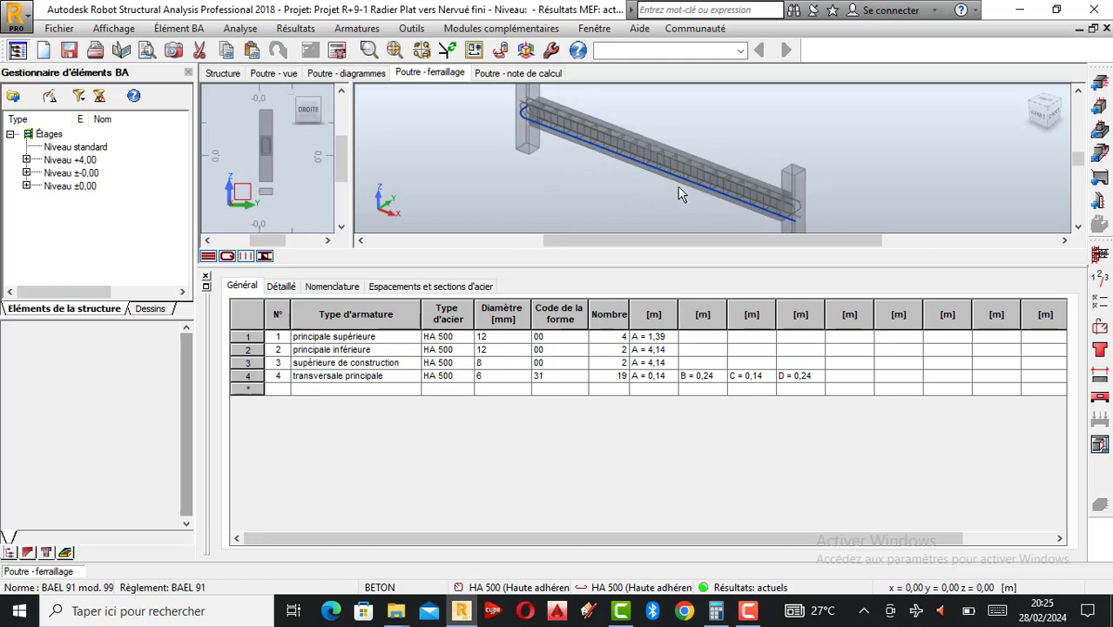
{"action": "scroll", "coordinate": [753, 218], "scroll_direction": "up", "scroll_amount": 1}
{"action": "scroll", "coordinate": [749, 210], "scroll_direction": "up", "scroll_amount": 1}
{"action": "scroll", "coordinate": [775, 179], "scroll_direction": "up", "scroll_amount": 1}
{"action": "scroll", "coordinate": [797, 154], "scroll_direction": "up", "scroll_amount": 1}
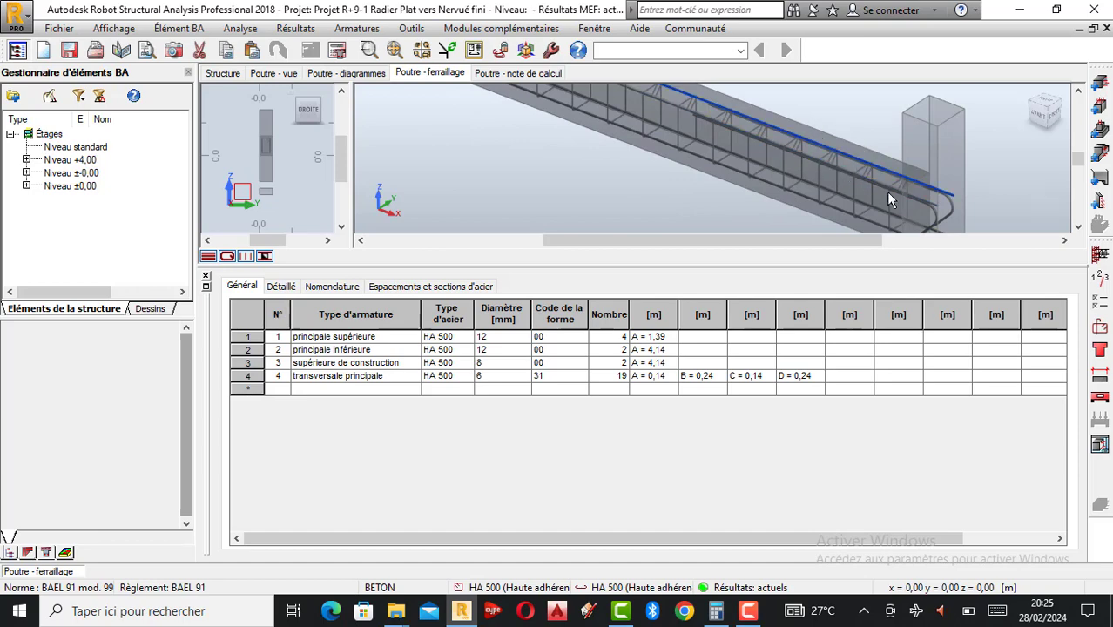
{"action": "scroll", "coordinate": [850, 193], "scroll_direction": "down", "scroll_amount": 1}
{"action": "scroll", "coordinate": [844, 195], "scroll_direction": "down", "scroll_amount": 3}
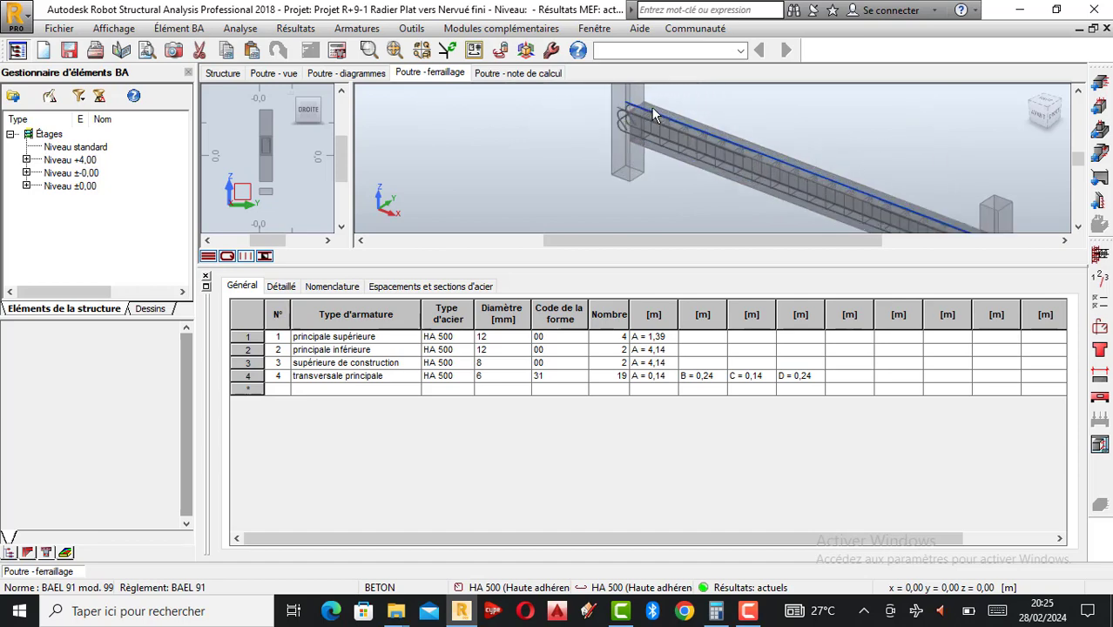
Read through the beam's calculation note, covering geometry, calculation assumptions, theoretical results, reinforcement and quantities.
{"action": "left_click", "coordinate": [520, 75]}
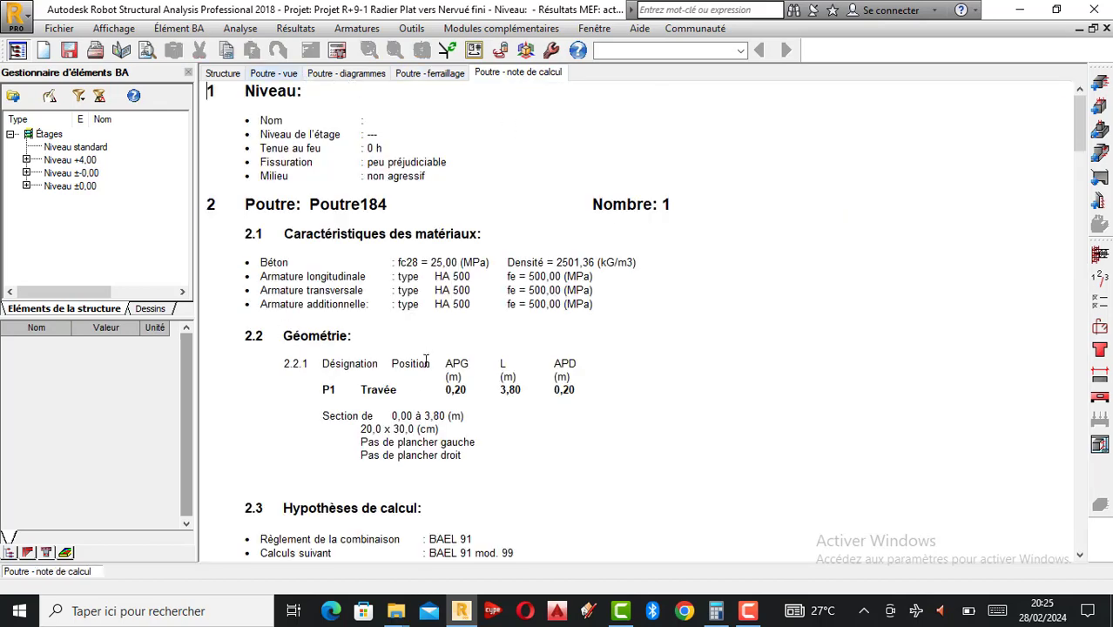
{"action": "scroll", "coordinate": [405, 283], "scroll_direction": "down", "scroll_amount": 1}
{"action": "scroll", "coordinate": [390, 294], "scroll_direction": "up", "scroll_amount": 1}
{"action": "scroll", "coordinate": [407, 303], "scroll_direction": "down", "scroll_amount": 10}
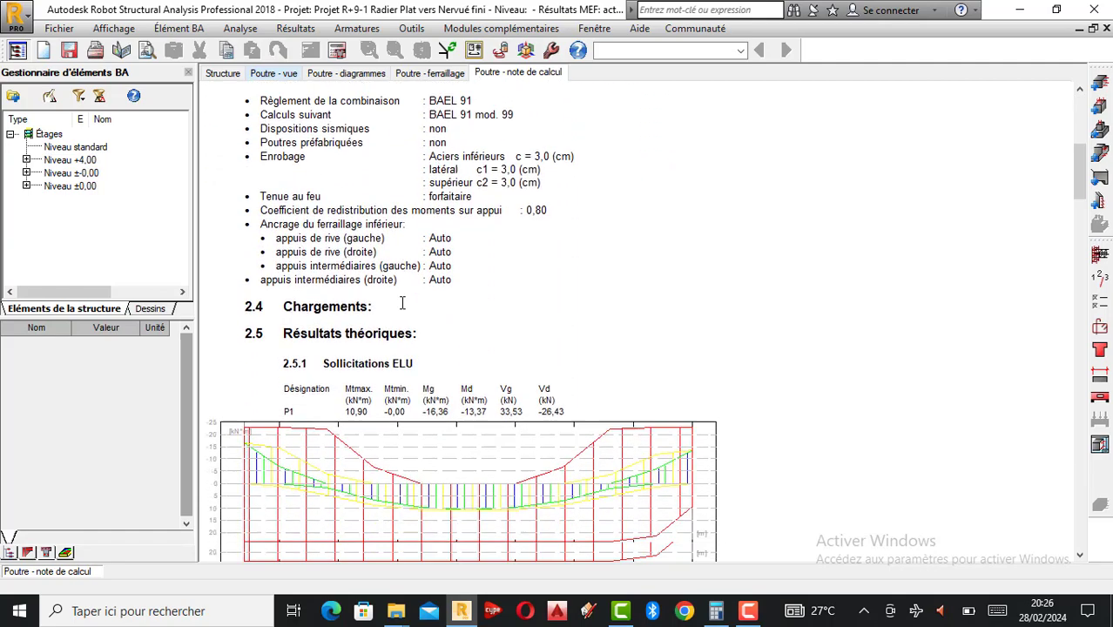
{"action": "scroll", "coordinate": [403, 302], "scroll_direction": "down", "scroll_amount": 15}
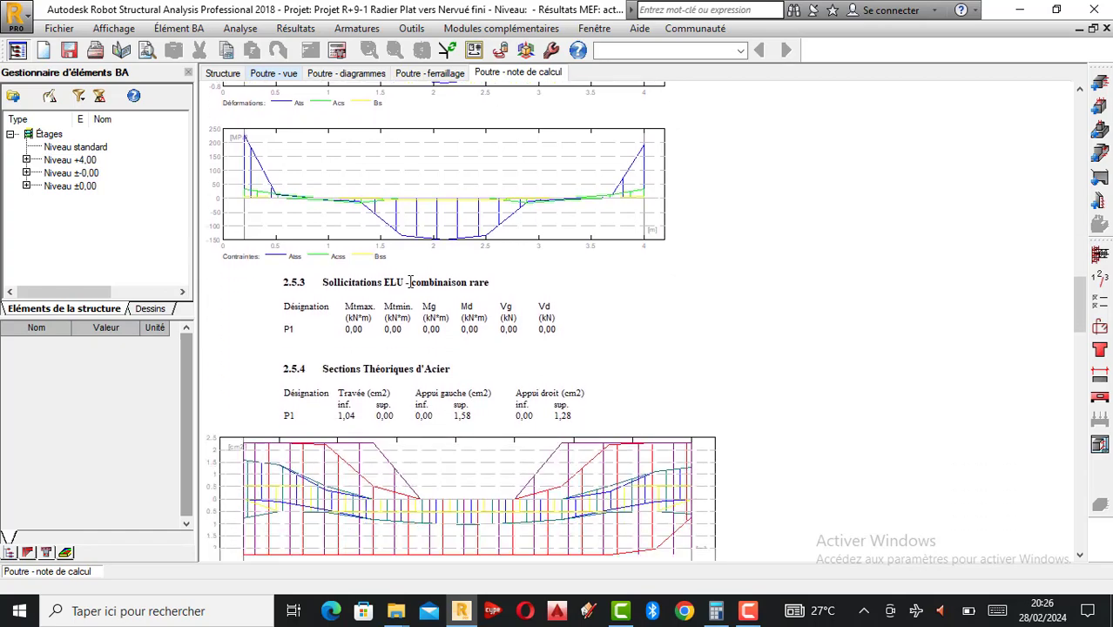
{"action": "scroll", "coordinate": [409, 282], "scroll_direction": "down", "scroll_amount": 15}
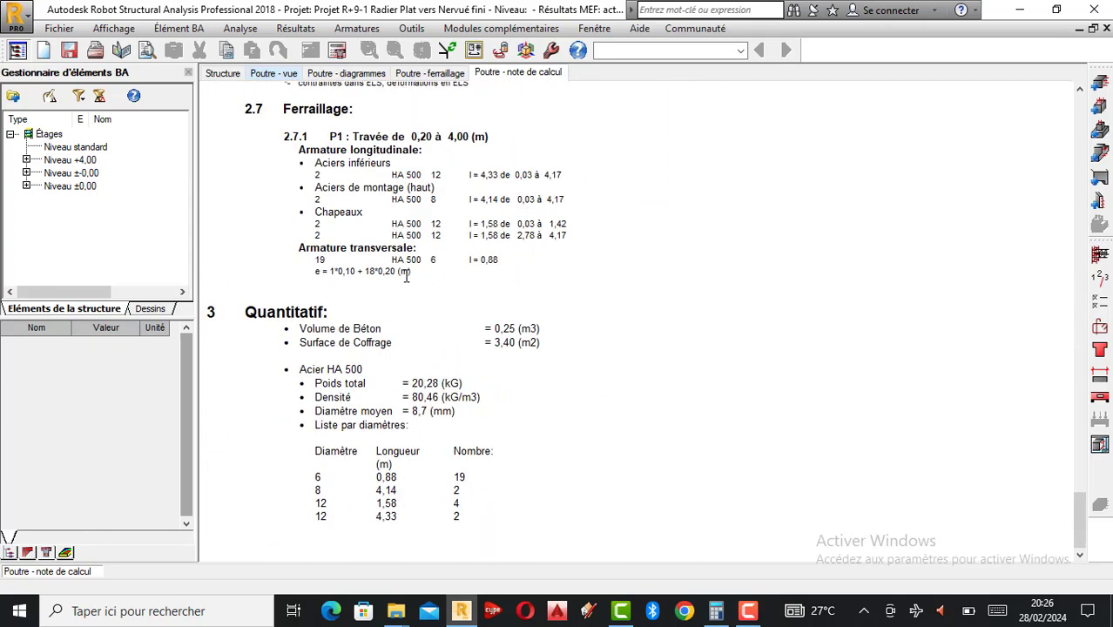
{"action": "scroll", "coordinate": [382, 338], "scroll_direction": "up", "scroll_amount": 10}
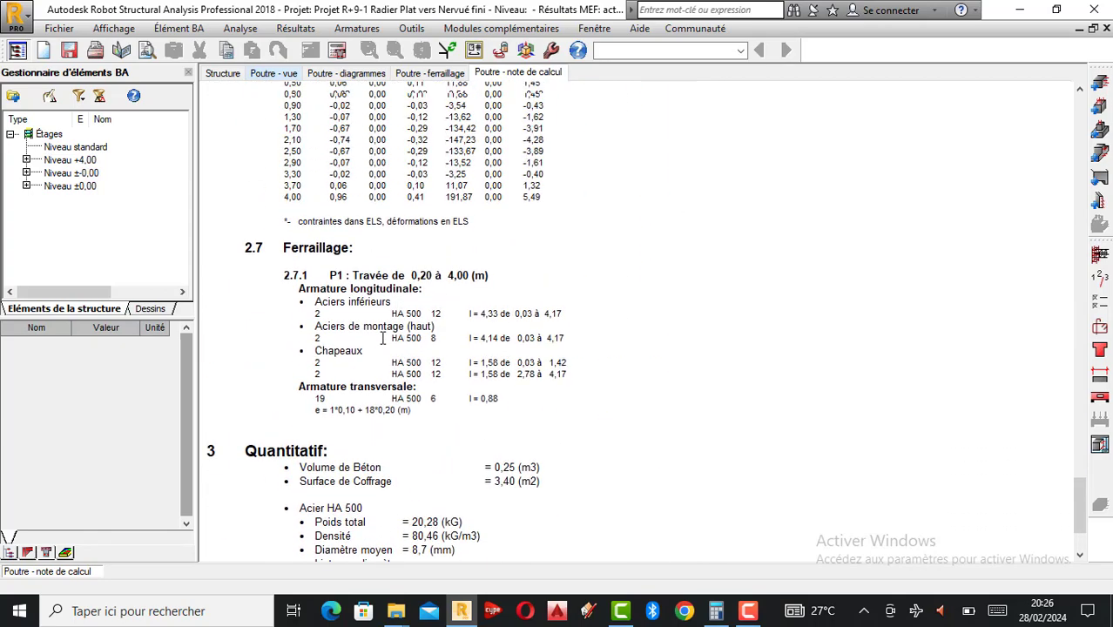
{"action": "scroll", "coordinate": [381, 337], "scroll_direction": "up", "scroll_amount": 20}
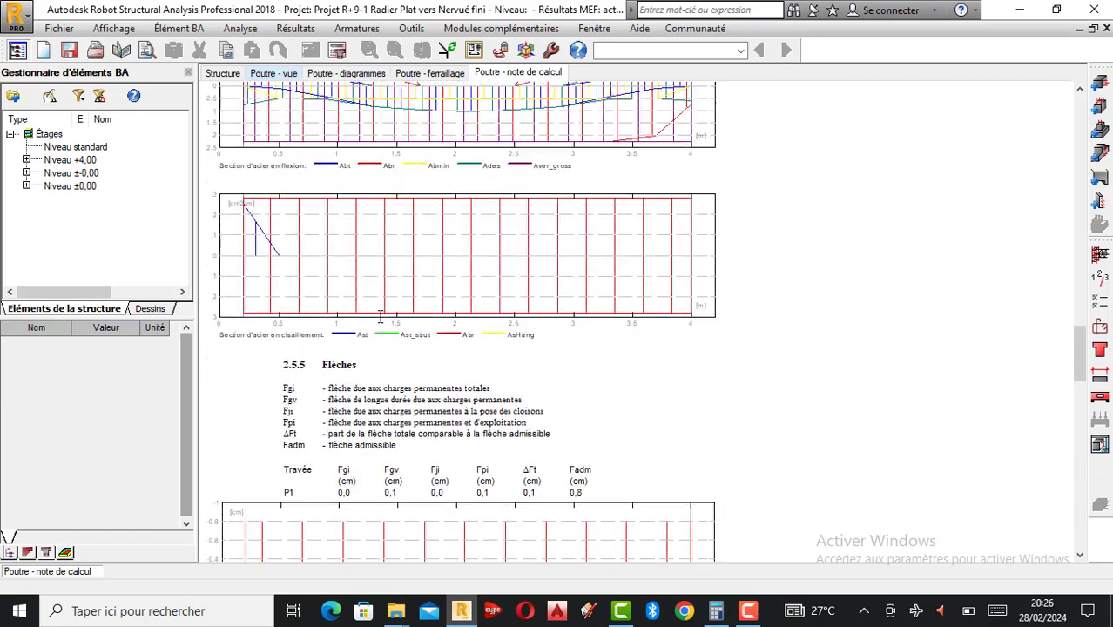
{"action": "scroll", "coordinate": [1012, 413], "scroll_direction": "up", "scroll_amount": 10}
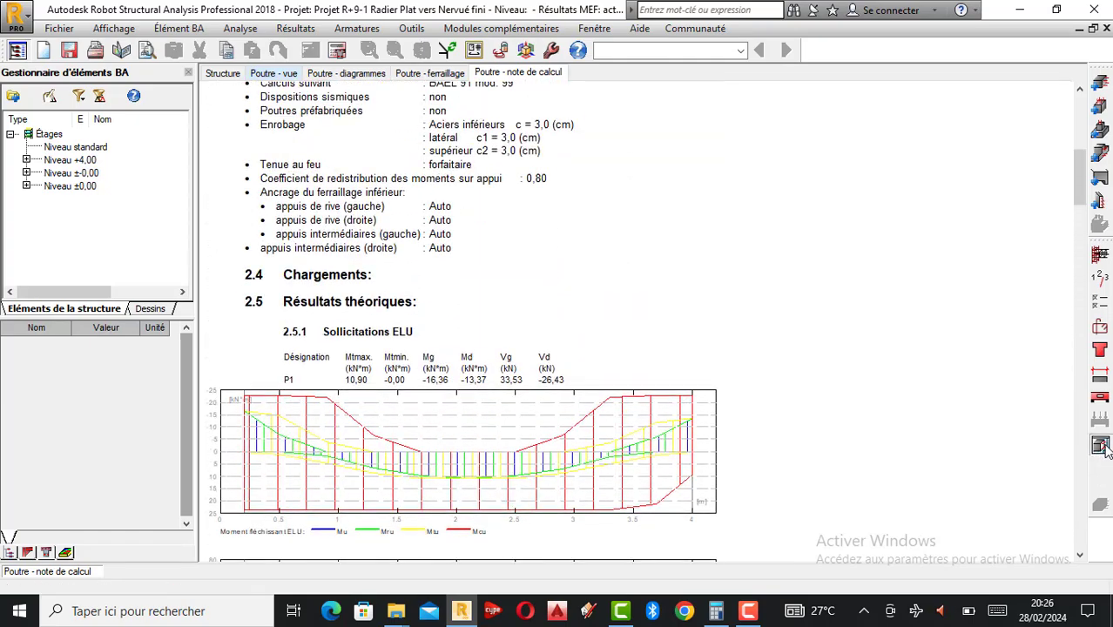
Generate the beam's execution drawing, inspect the output sheet and return to the calculation note.
{"action": "left_click", "coordinate": [1100, 444]}
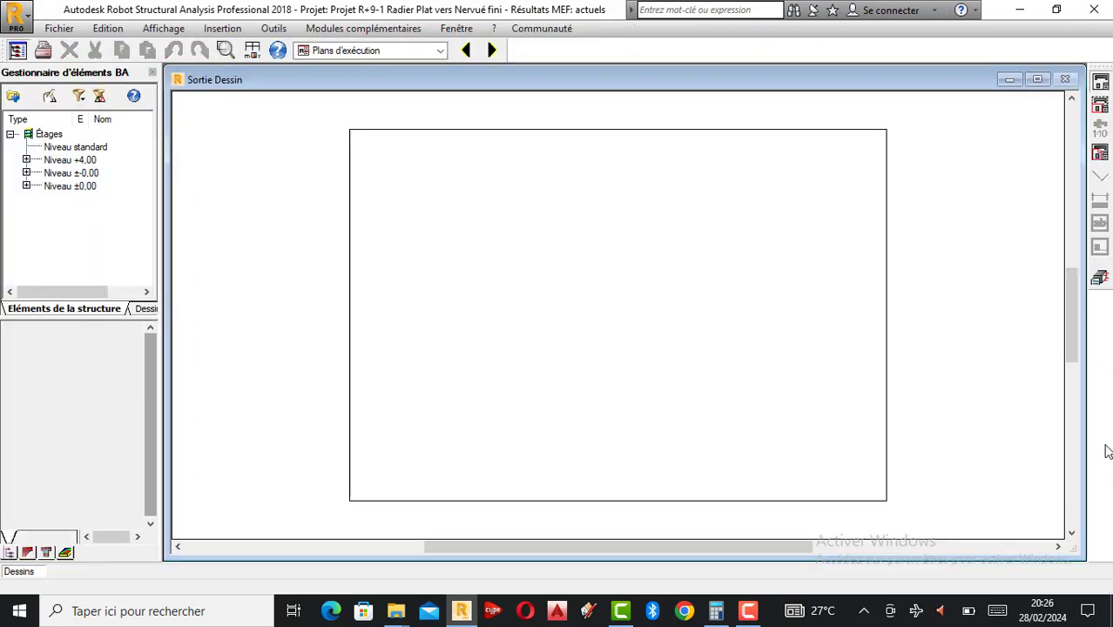
{"action": "scroll", "coordinate": [621, 367], "scroll_direction": "up", "scroll_amount": 1}
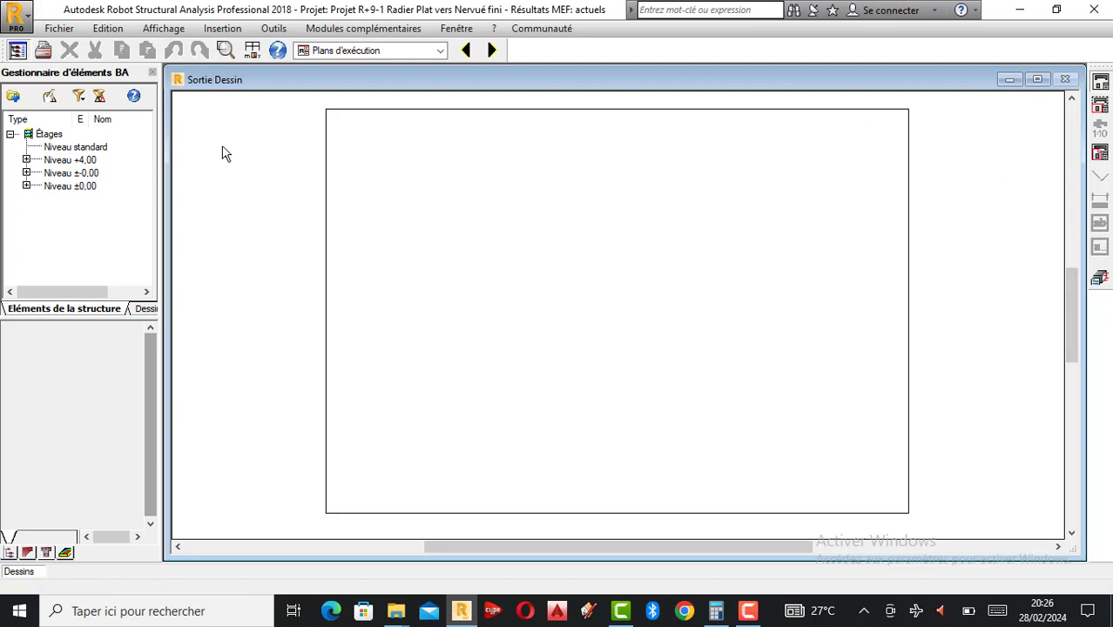
{"action": "left_click", "coordinate": [1101, 282]}
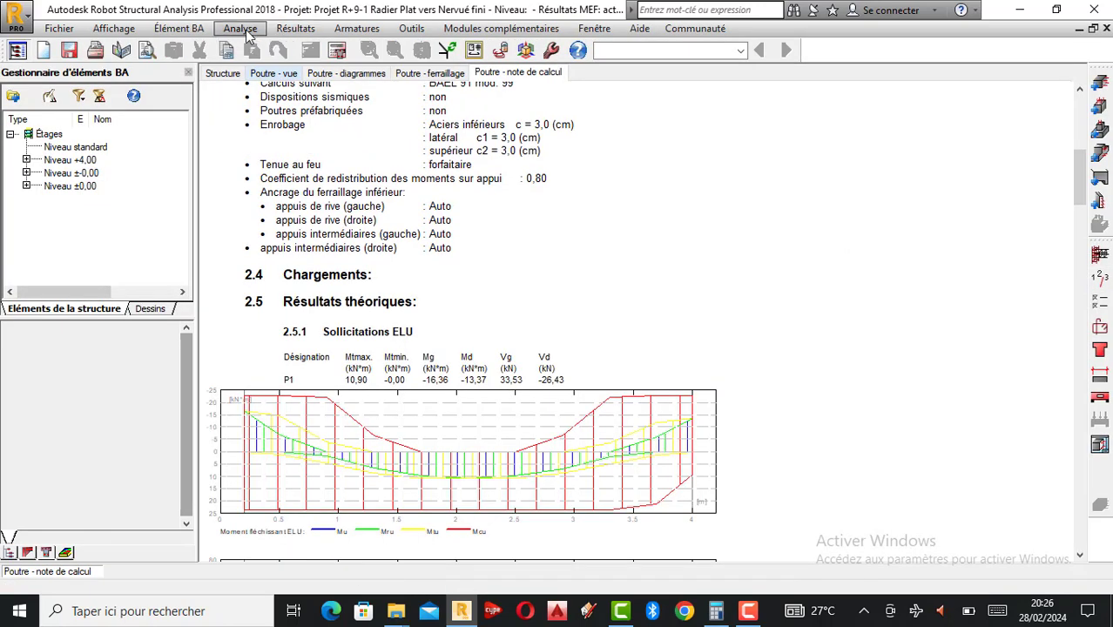
Open the drawing parameters and review the settings for reinforcement description, scale and bar table.
{"action": "left_click", "coordinate": [247, 29]}
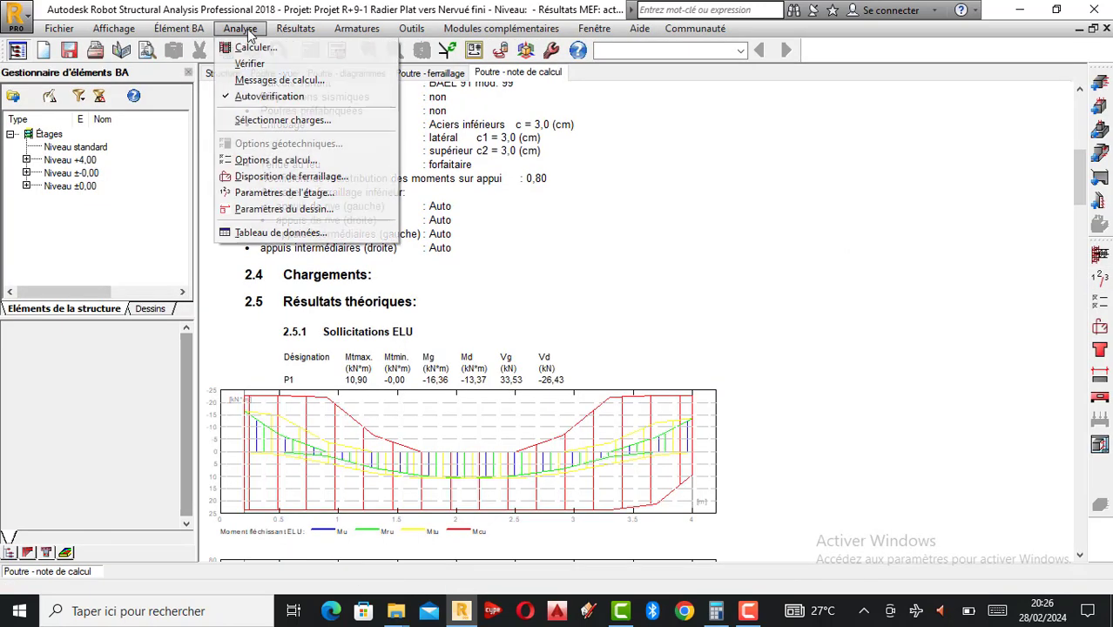
{"action": "left_click", "coordinate": [308, 210]}
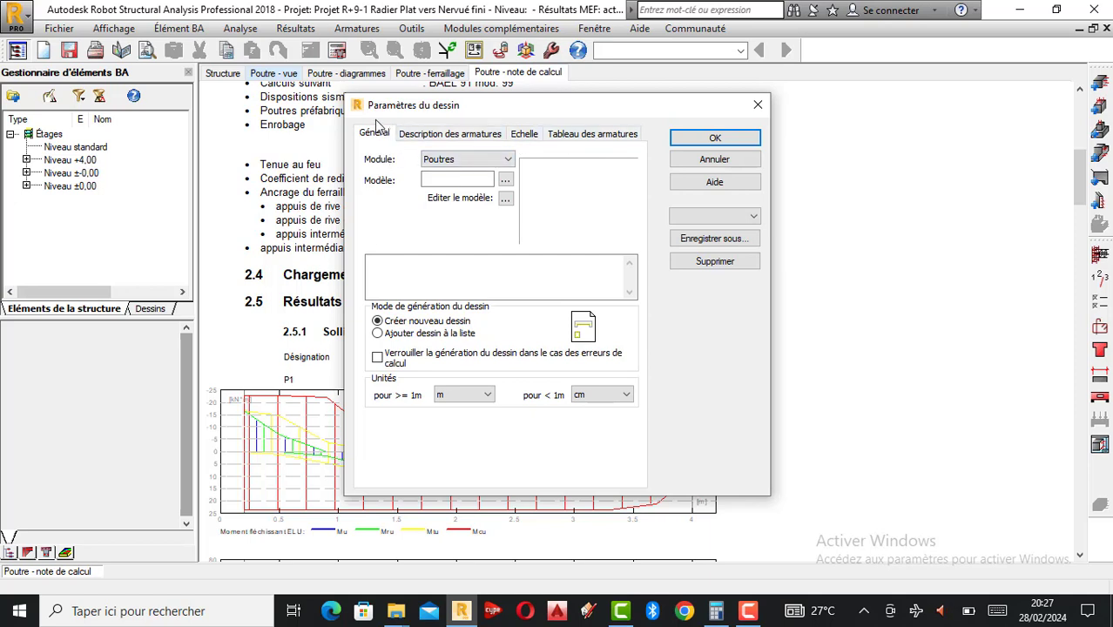
{"action": "left_click", "coordinate": [424, 137]}
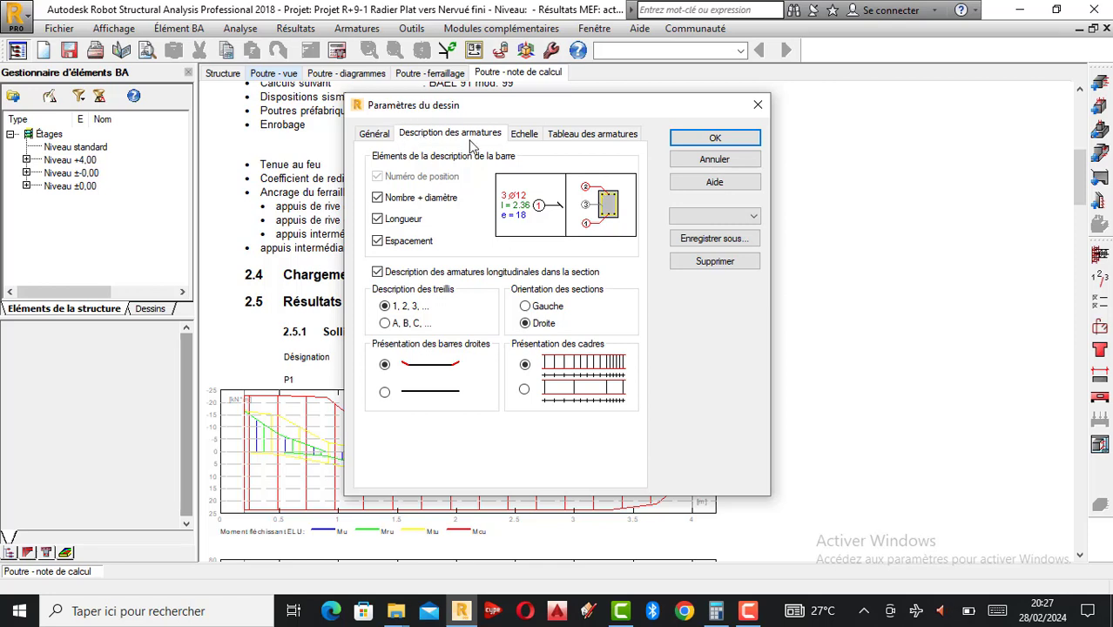
{"action": "left_click", "coordinate": [521, 138]}
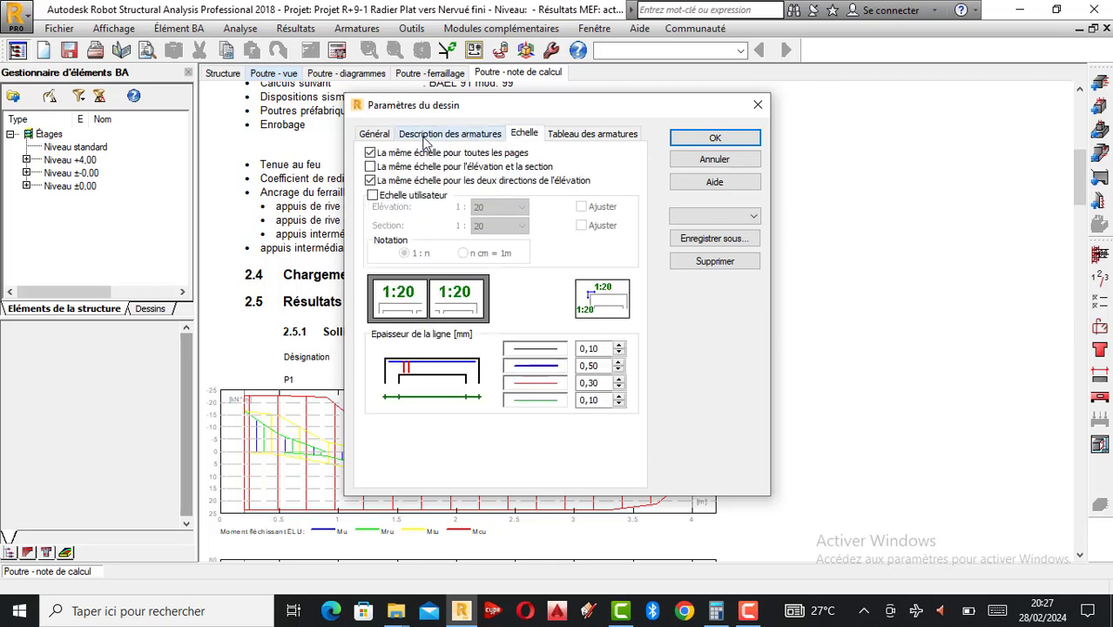
{"action": "left_click", "coordinate": [558, 137]}
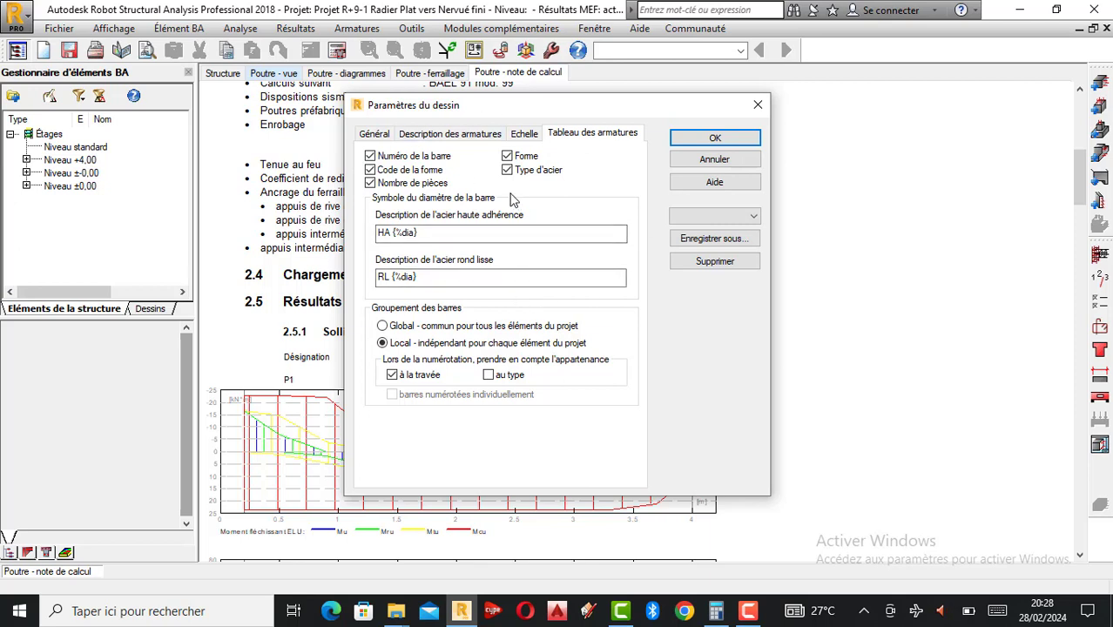
{"action": "left_click", "coordinate": [521, 136]}
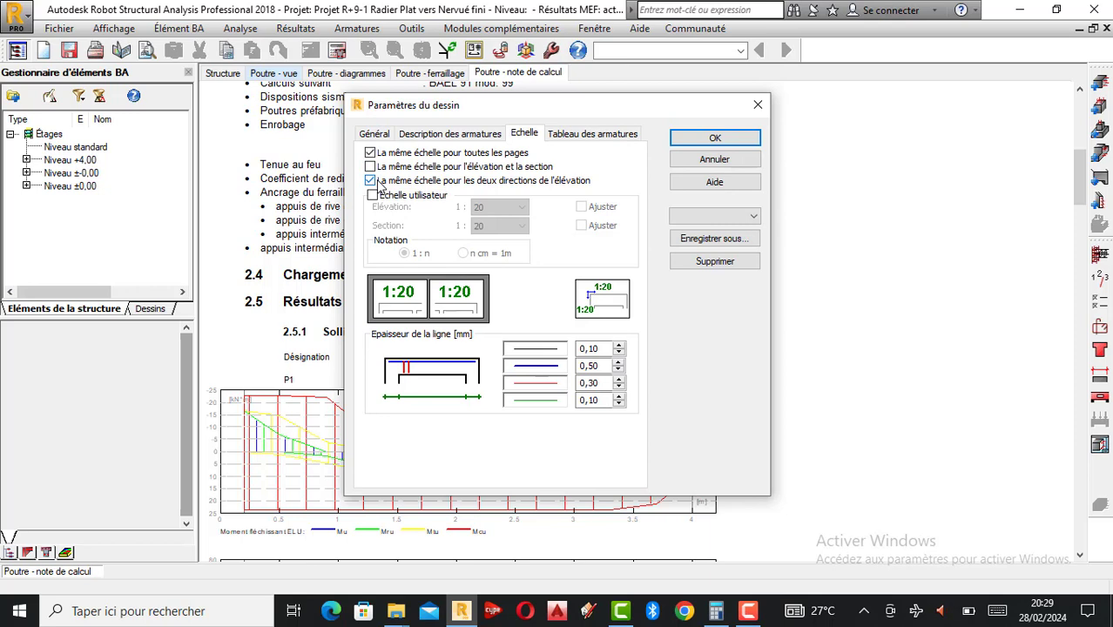
{"action": "left_click", "coordinate": [457, 136]}
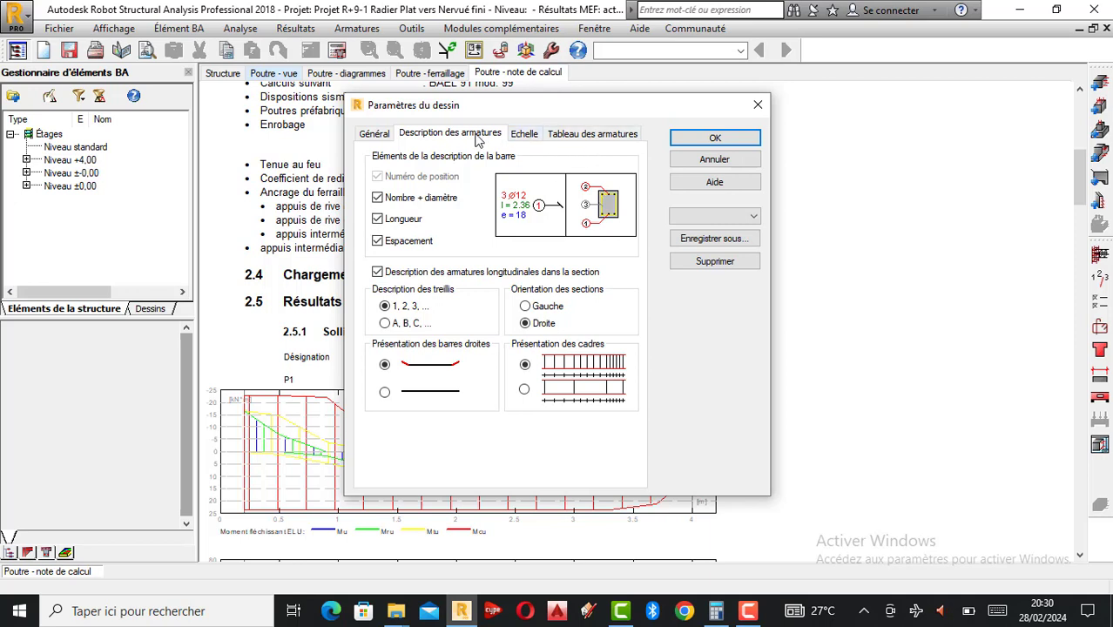
Review the general drawing parameters and the list of available element modules, keeping Poutres selected.
{"action": "left_click", "coordinate": [376, 135]}
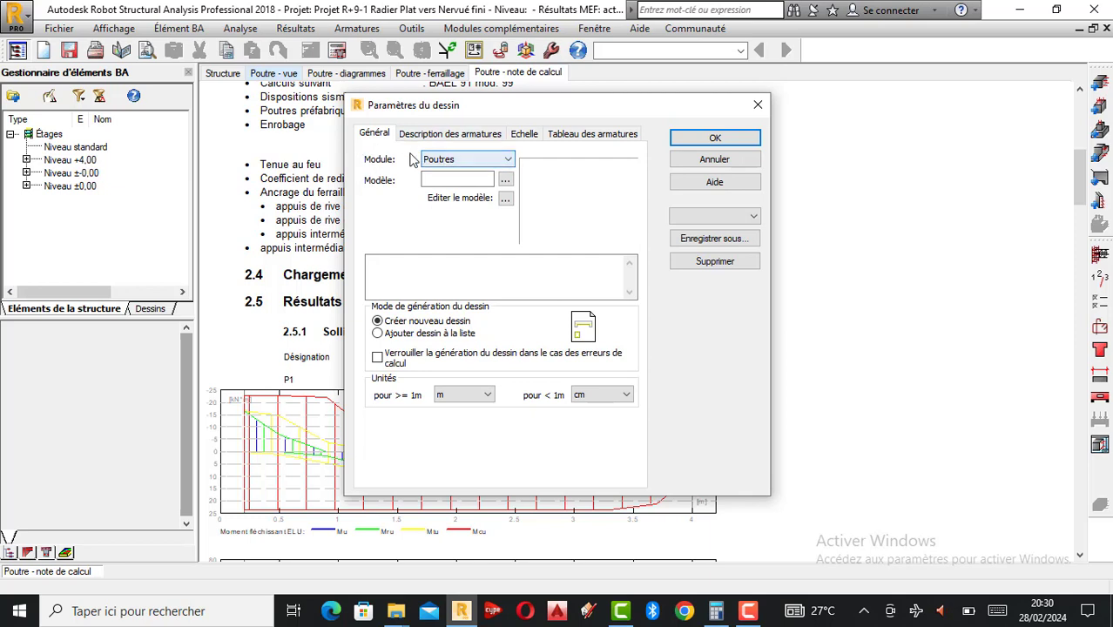
{"action": "left_click", "coordinate": [498, 162]}
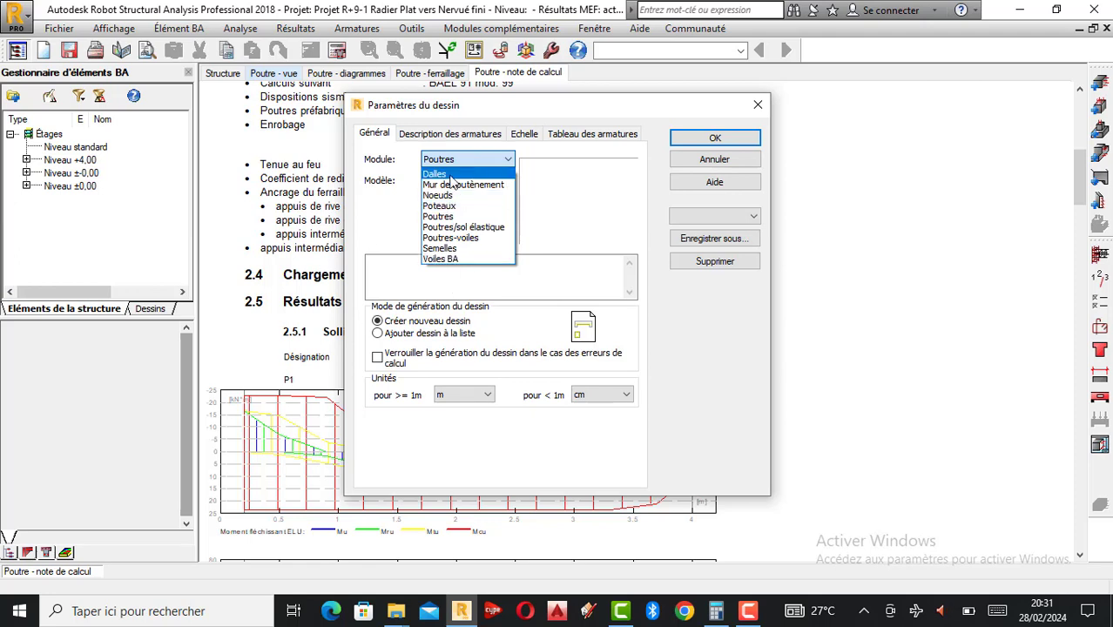
{"action": "left_click", "coordinate": [549, 185]}
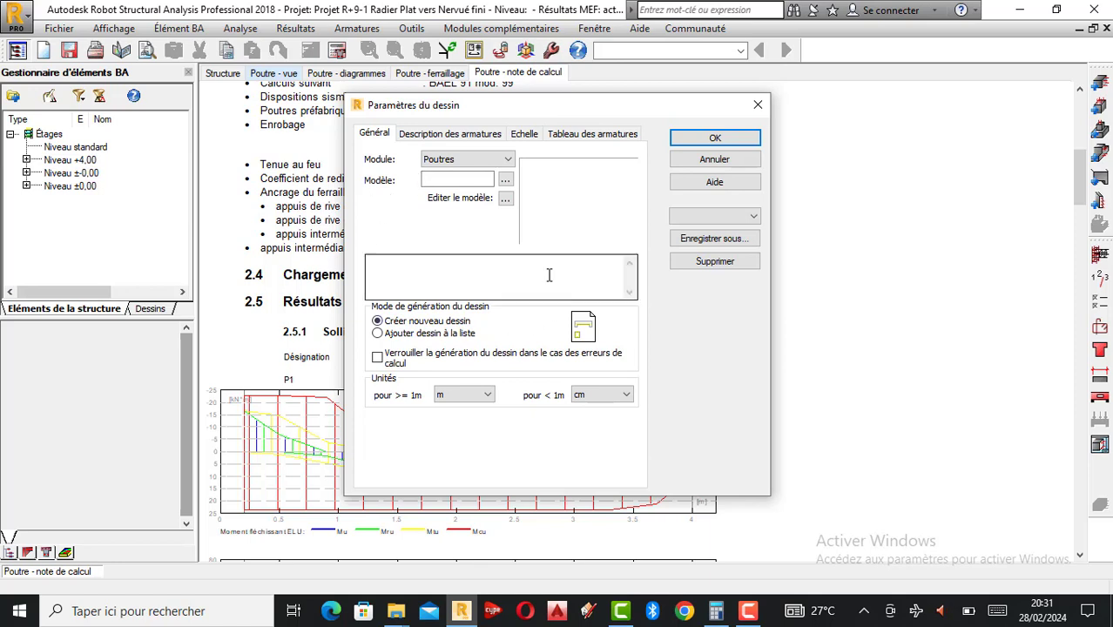
{"action": "left_click", "coordinate": [431, 179]}
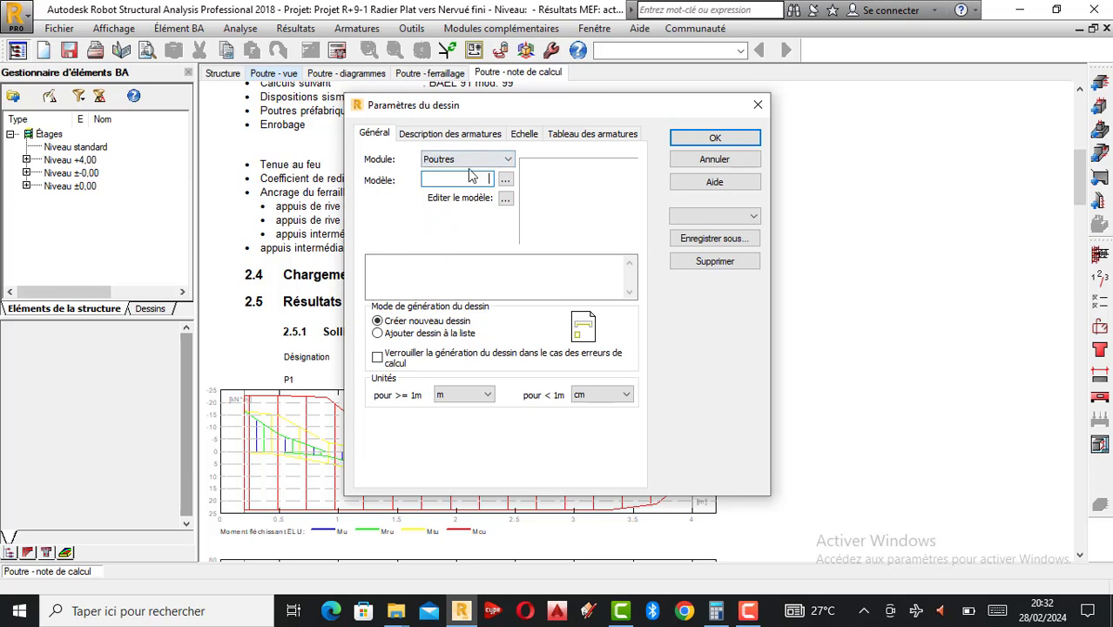
{"action": "left_click", "coordinate": [433, 162]}
Browse the Plo folder for a beam drawing template and preview 00000.plo, 001.plo and 002.plo.
{"action": "left_click", "coordinate": [505, 180]}
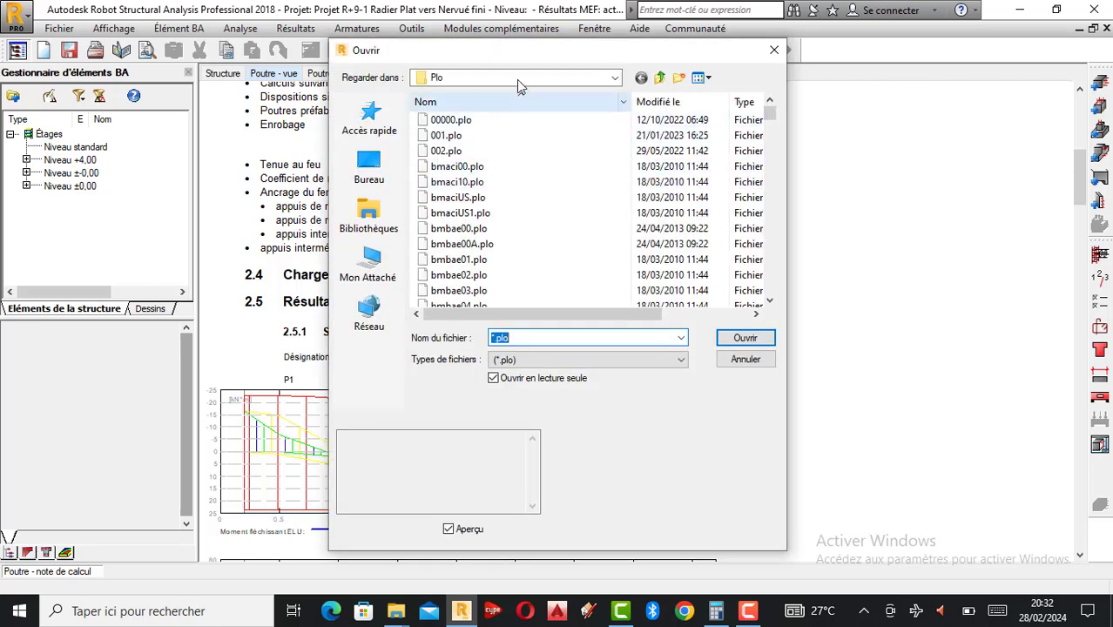
{"action": "left_click_drag", "start_coordinate": [549, 56], "coordinate": [742, 64]}
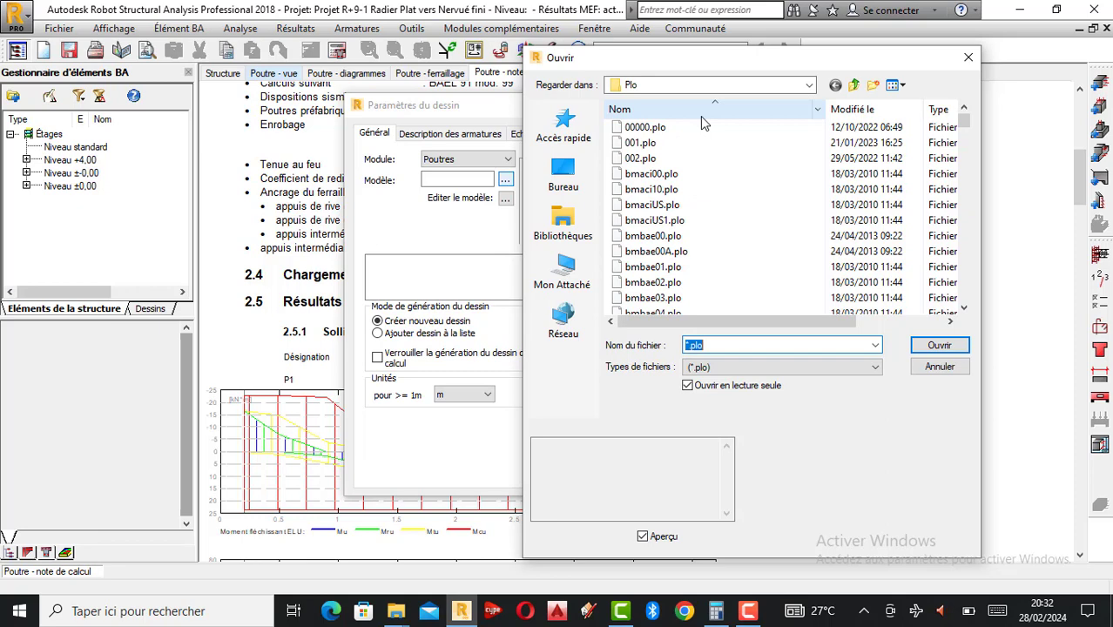
{"action": "left_click", "coordinate": [509, 157]}
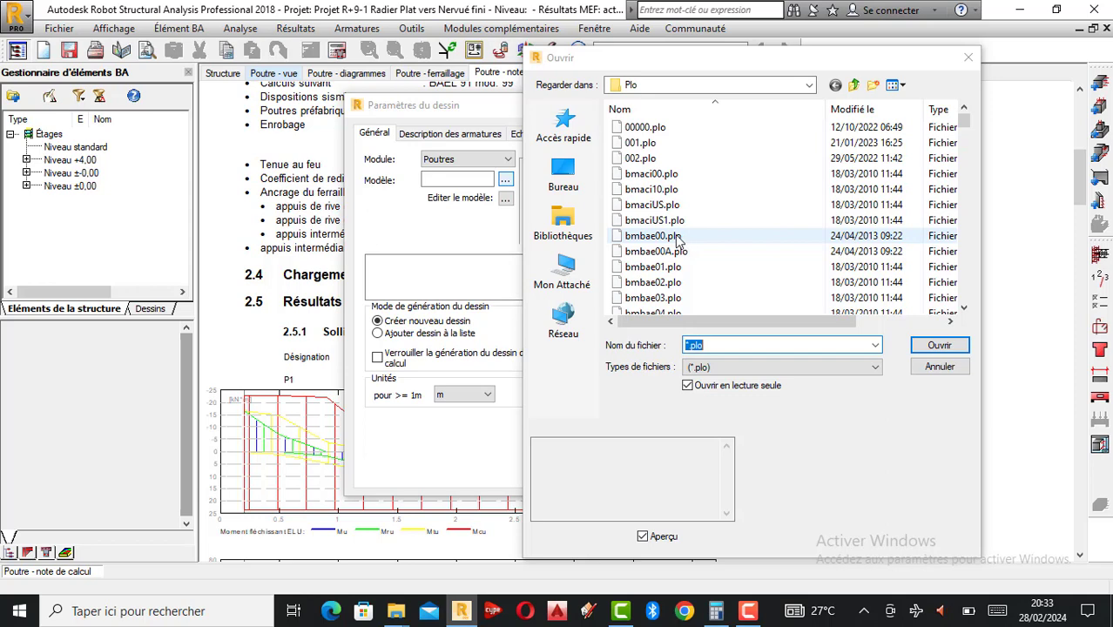
{"action": "left_click", "coordinate": [646, 128]}
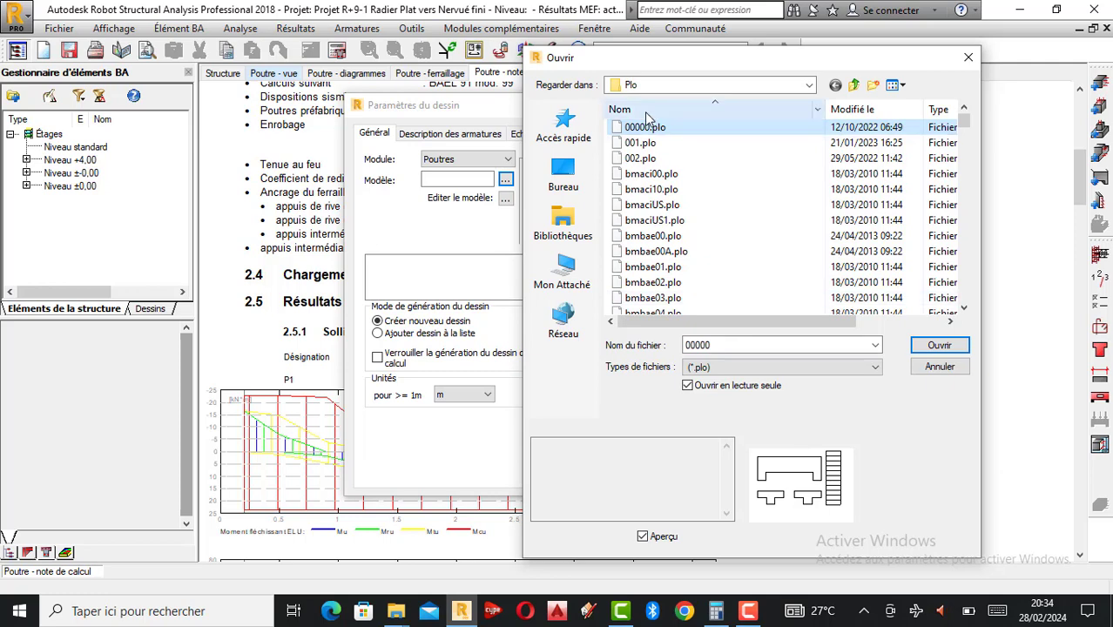
{"action": "left_click", "coordinate": [638, 144]}
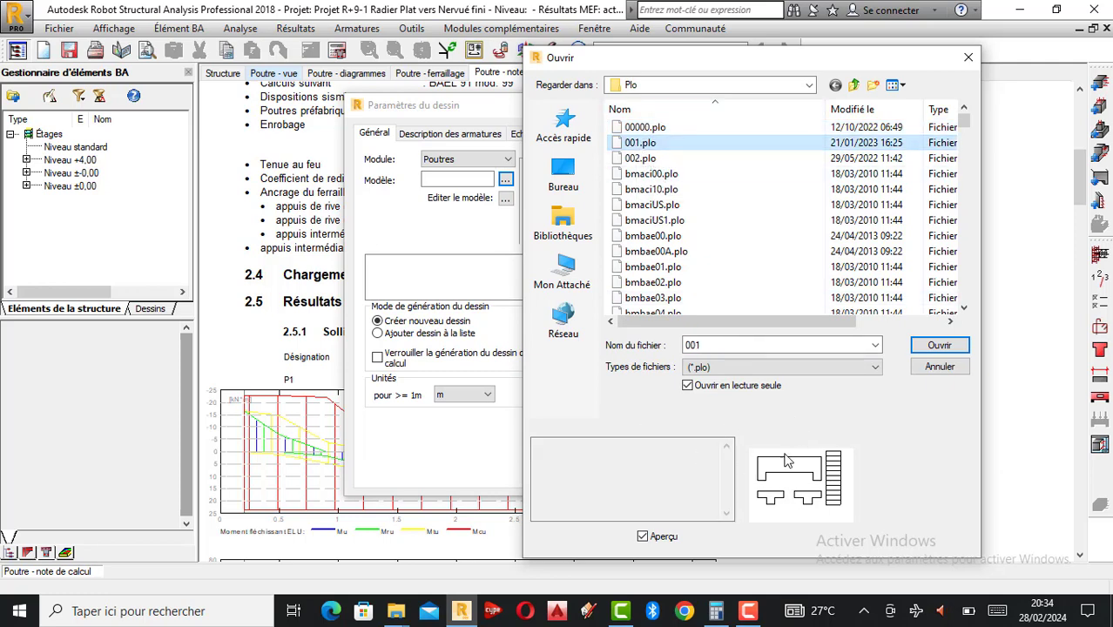
{"action": "left_click", "coordinate": [641, 159]}
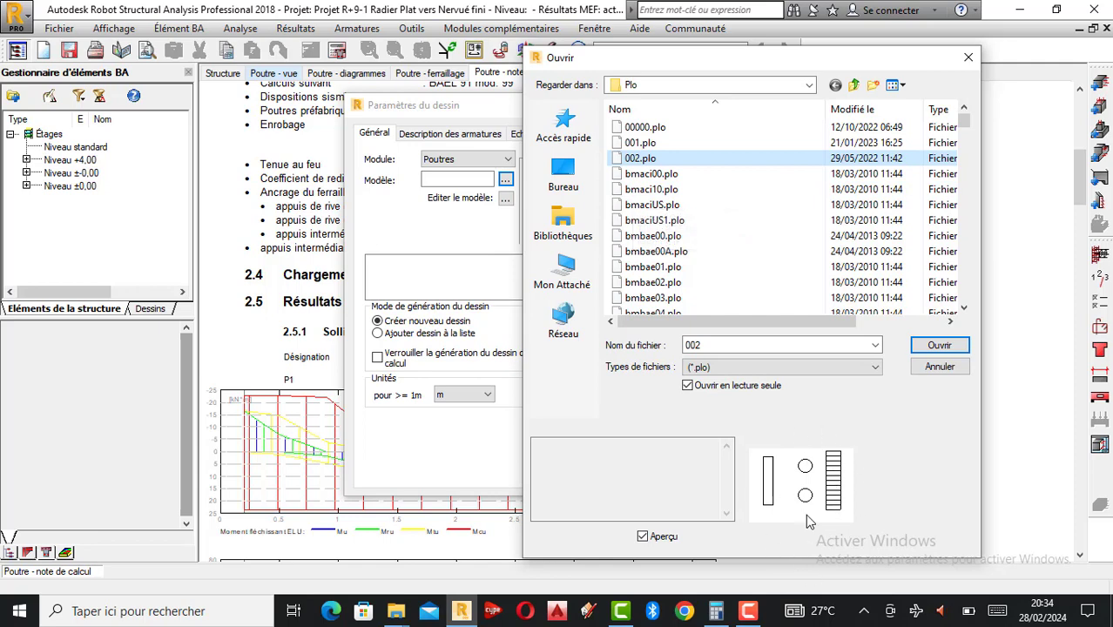
{"action": "left_click", "coordinate": [640, 141]}
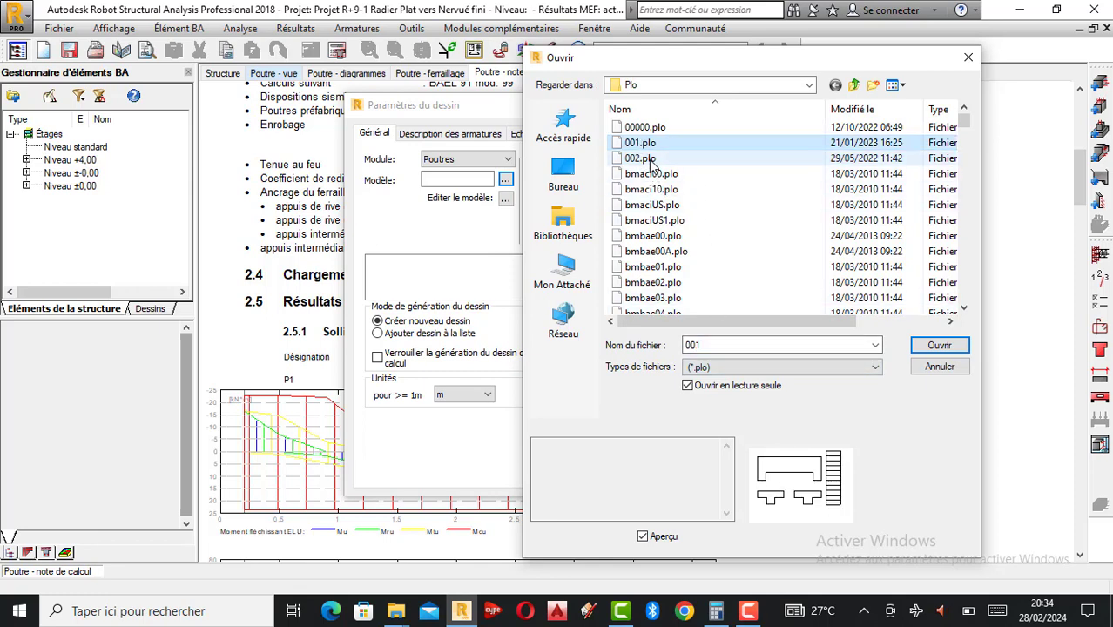
{"action": "key", "text": "Down"}
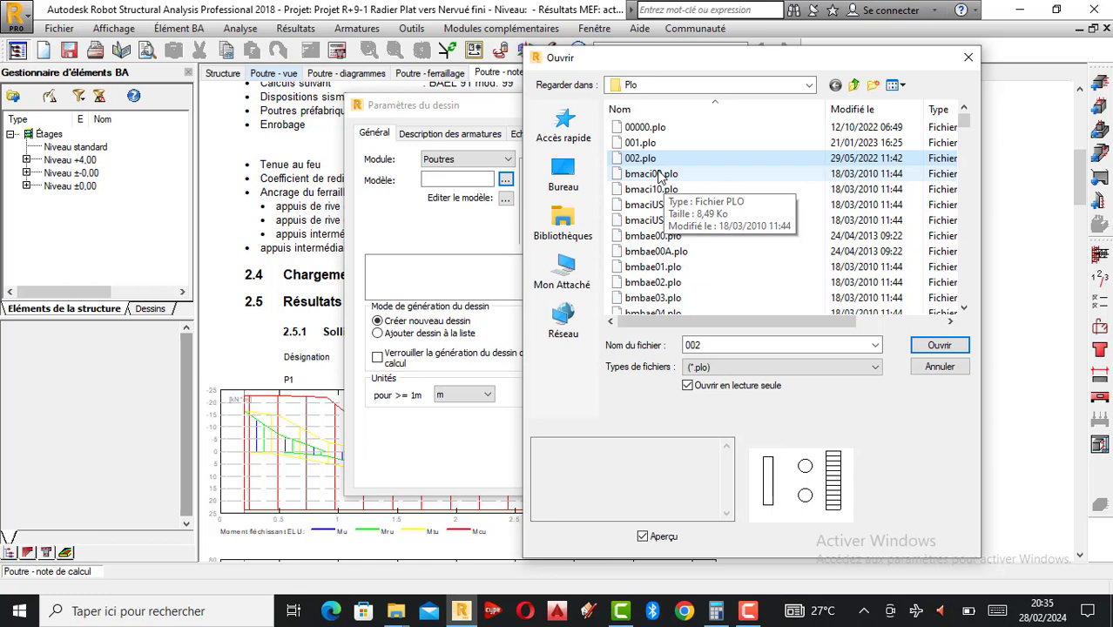
Preview the bmaci templates, bmp EGC-BAJ.plo, bmpn_00.plo and sfaciUS.plo to compare their sheet layouts.
{"action": "left_click", "coordinate": [659, 175]}
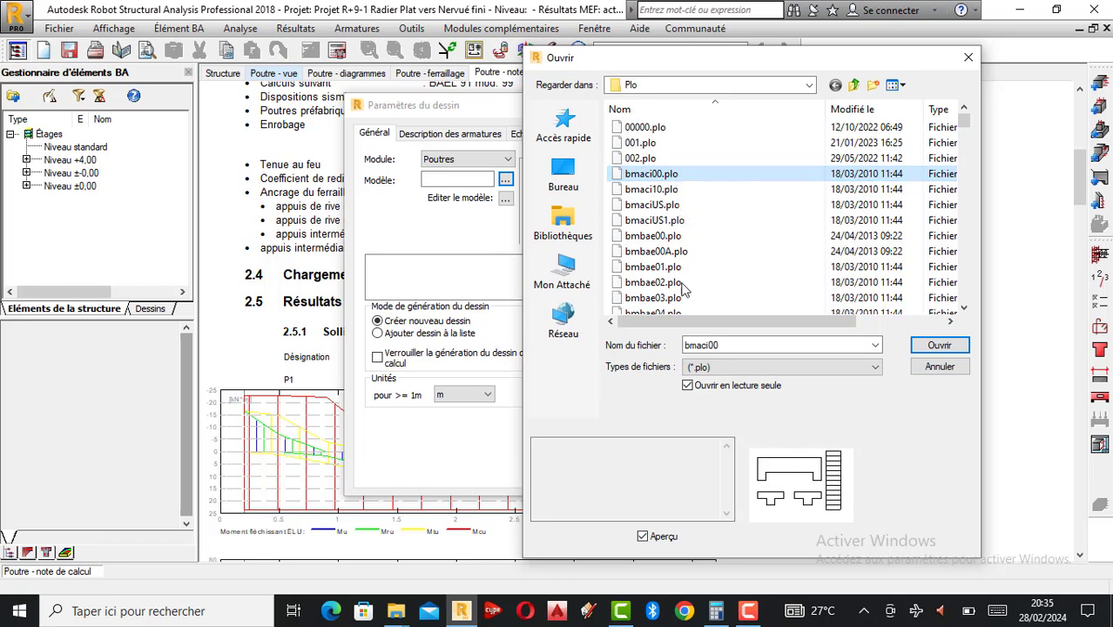
{"action": "left_click", "coordinate": [660, 191]}
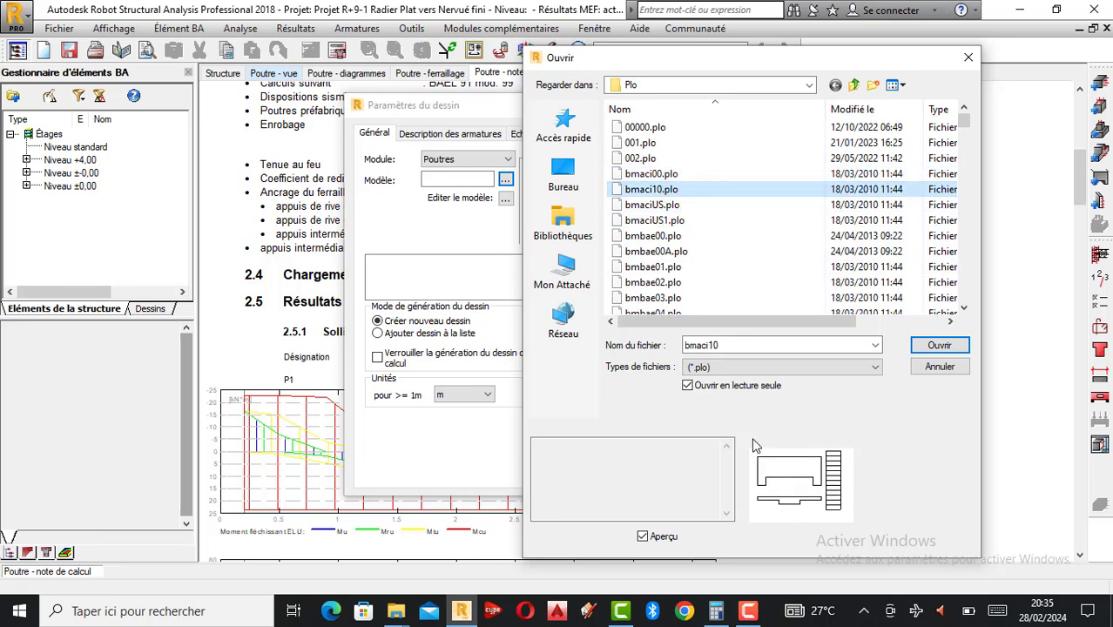
{"action": "left_click", "coordinate": [659, 206]}
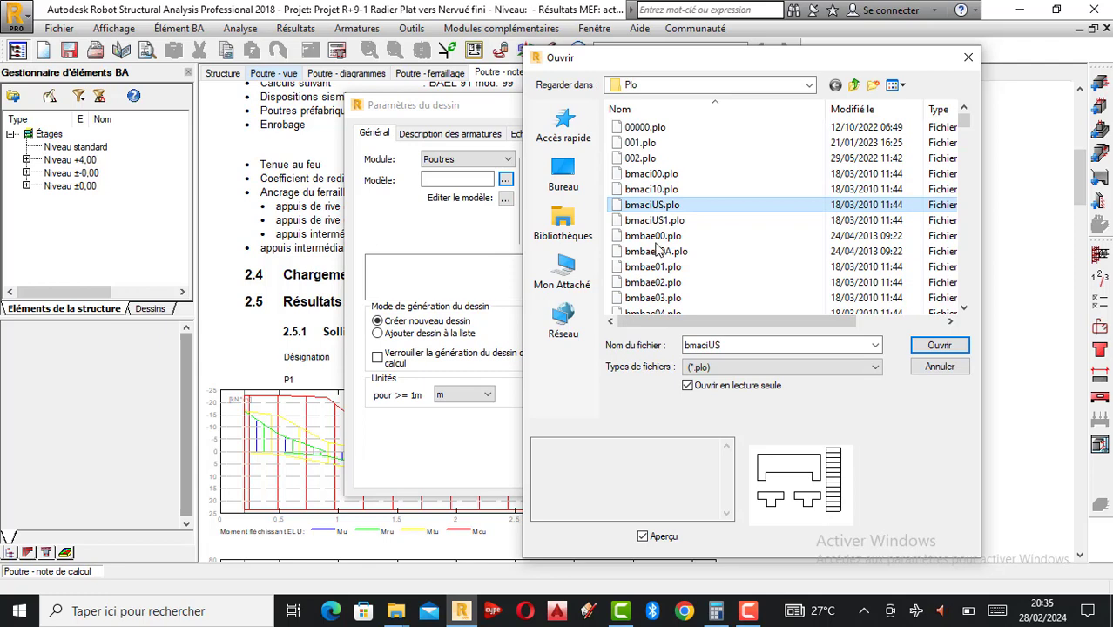
{"action": "key", "text": "Down"}
{"action": "scroll", "coordinate": [658, 246], "scroll_direction": "down", "scroll_amount": 10}
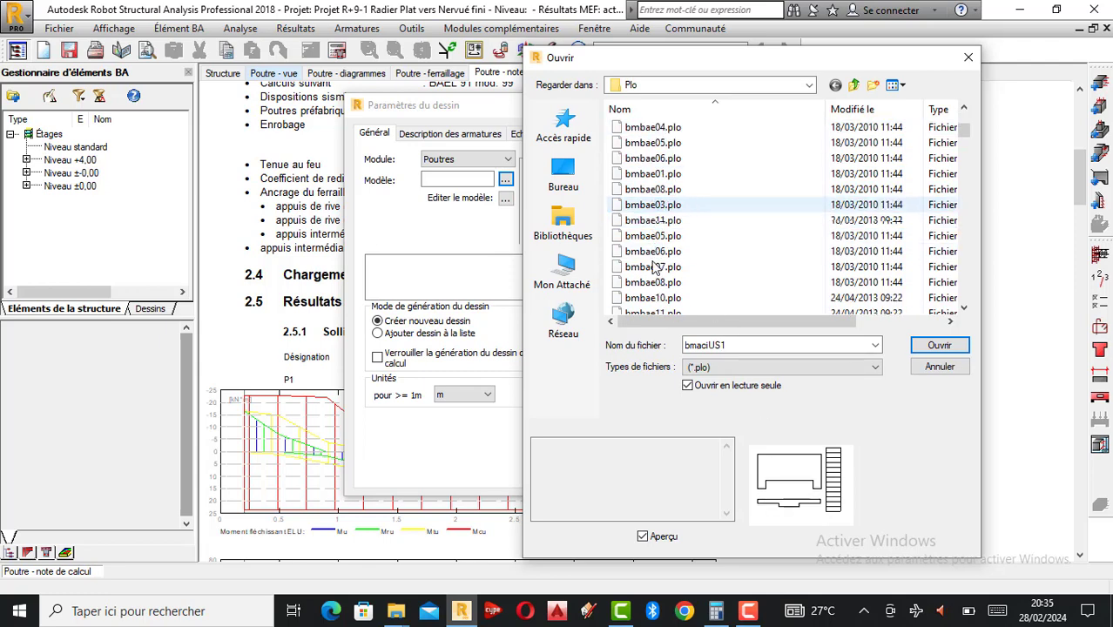
{"action": "left_click", "coordinate": [661, 175]}
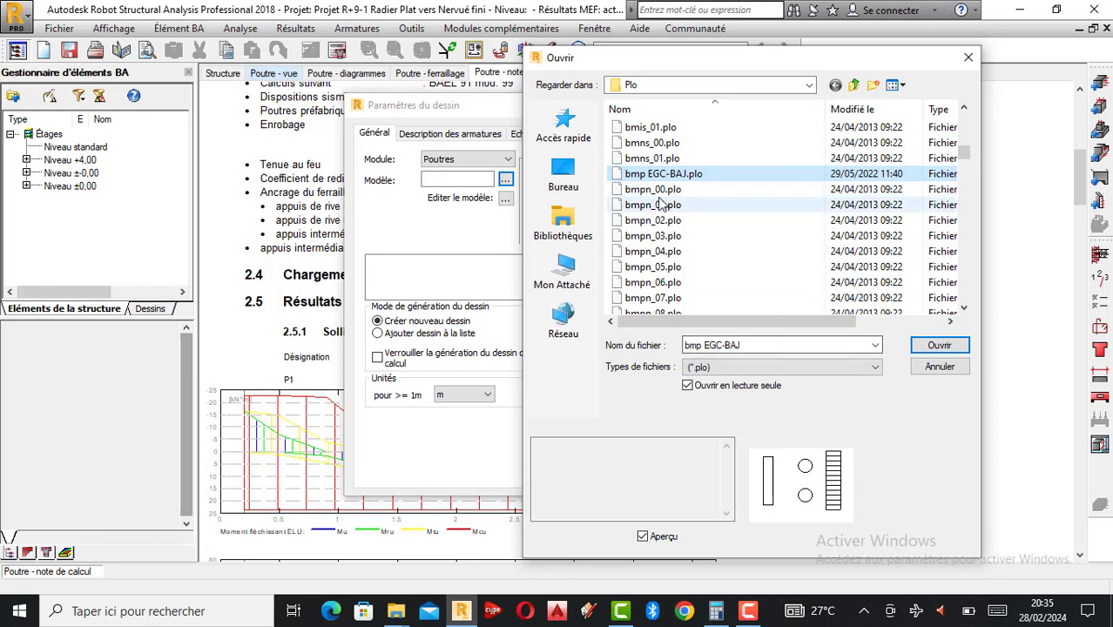
{"action": "left_click", "coordinate": [661, 189]}
{"action": "scroll", "coordinate": [670, 249], "scroll_direction": "down", "scroll_amount": 10}
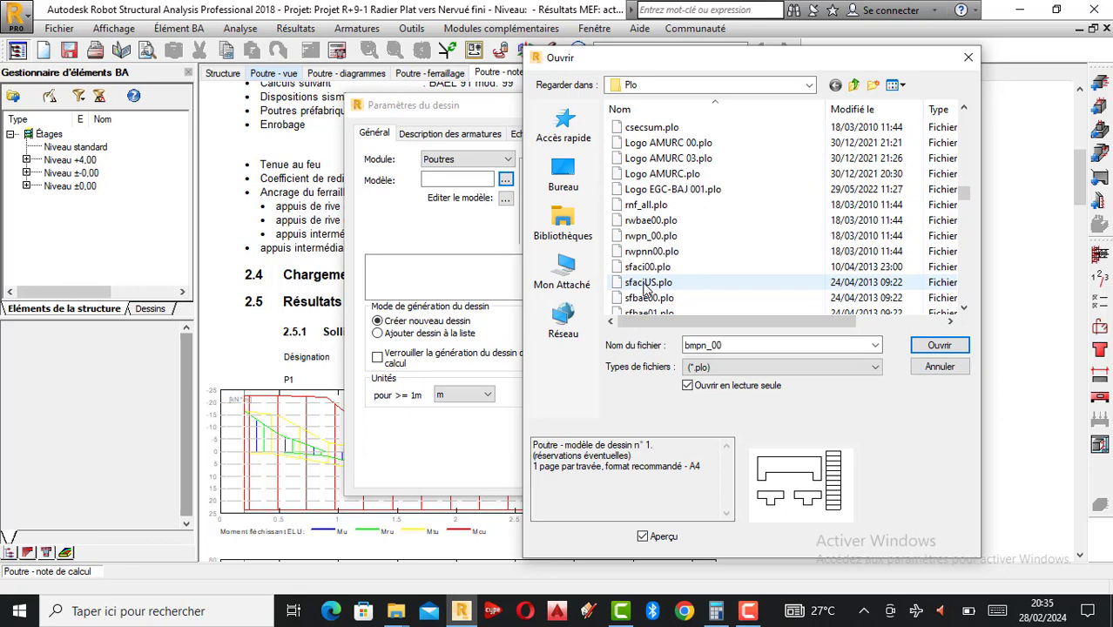
{"action": "left_click", "coordinate": [646, 285]}
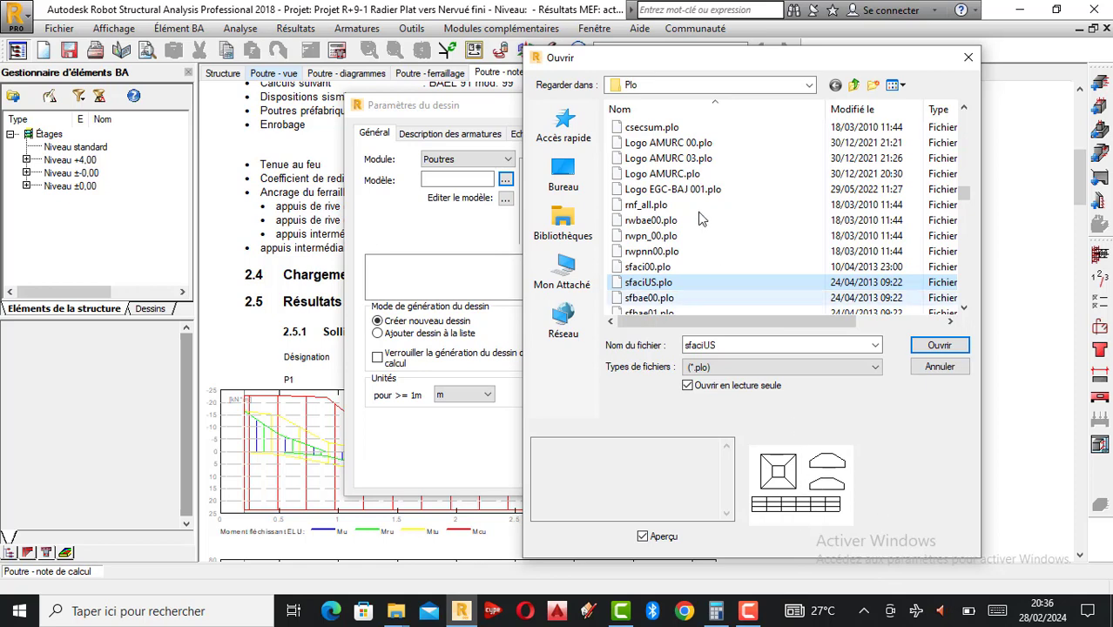
Load bmaci00.plo as the drawing template for the Poutres module and apply the drawing parameters.
{"action": "scroll", "coordinate": [683, 199], "scroll_direction": "up", "scroll_amount": 10}
{"action": "scroll", "coordinate": [683, 198], "scroll_direction": "up", "scroll_amount": 2}
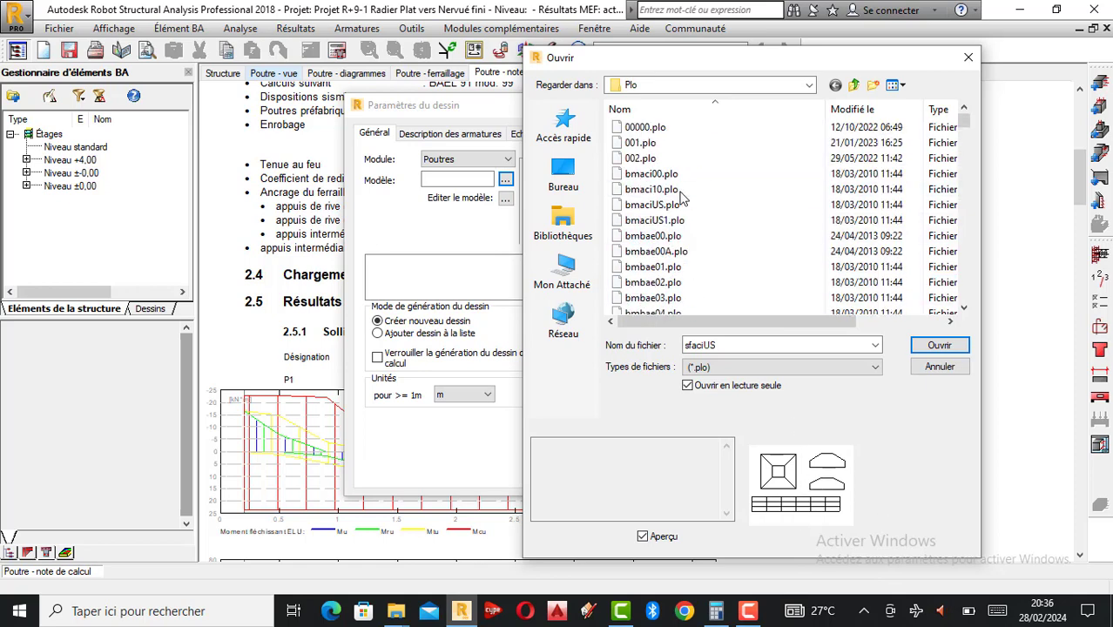
{"action": "left_click", "coordinate": [657, 173]}
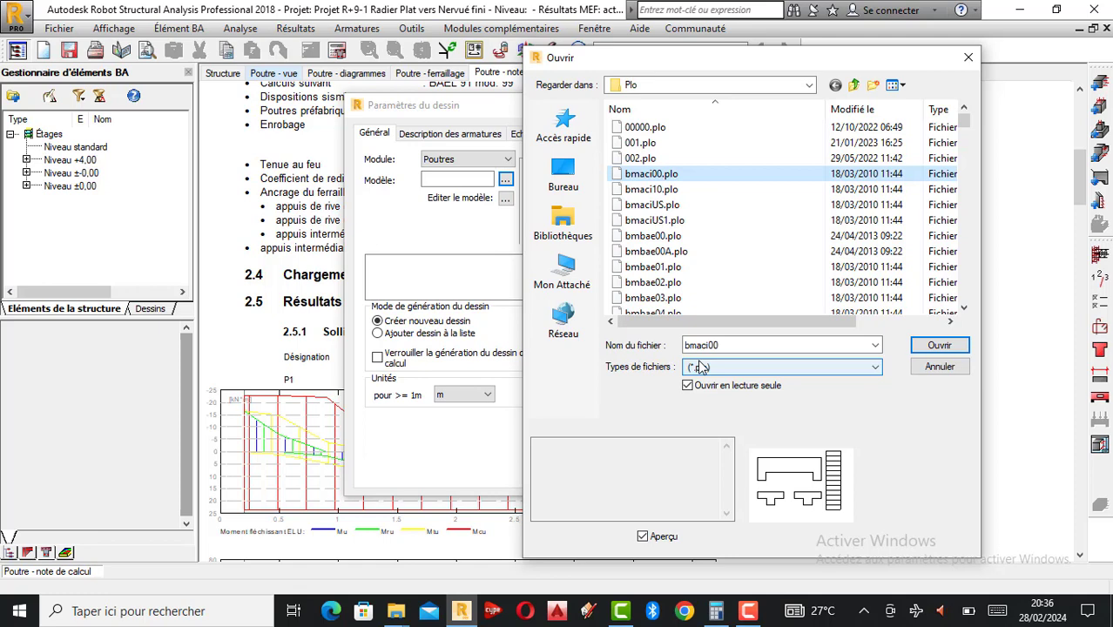
{"action": "left_click", "coordinate": [940, 346]}
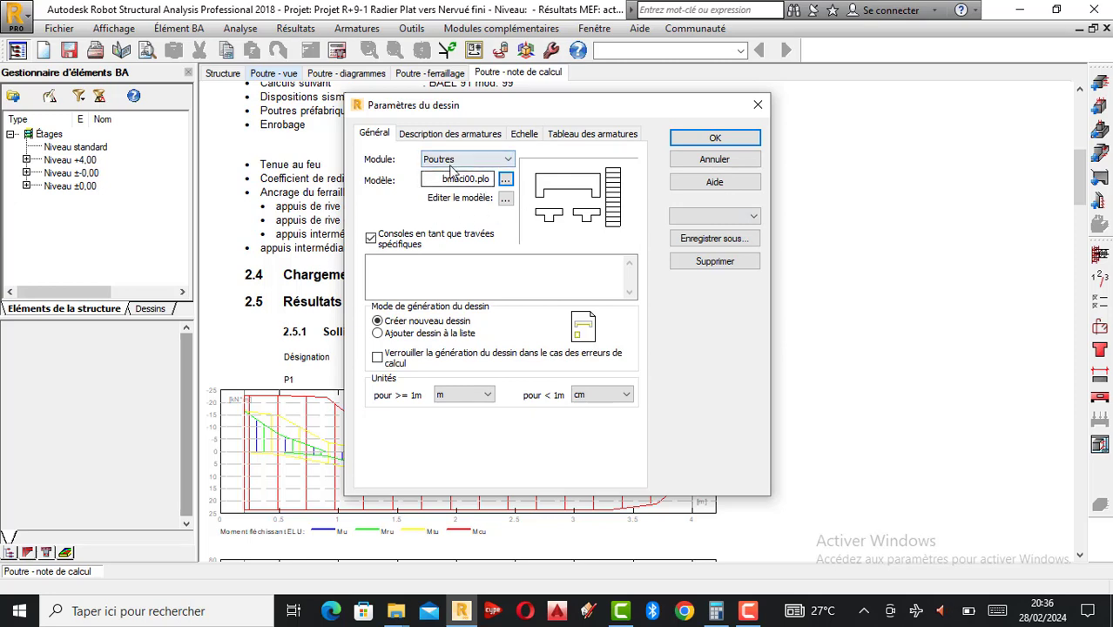
{"action": "left_click", "coordinate": [715, 139]}
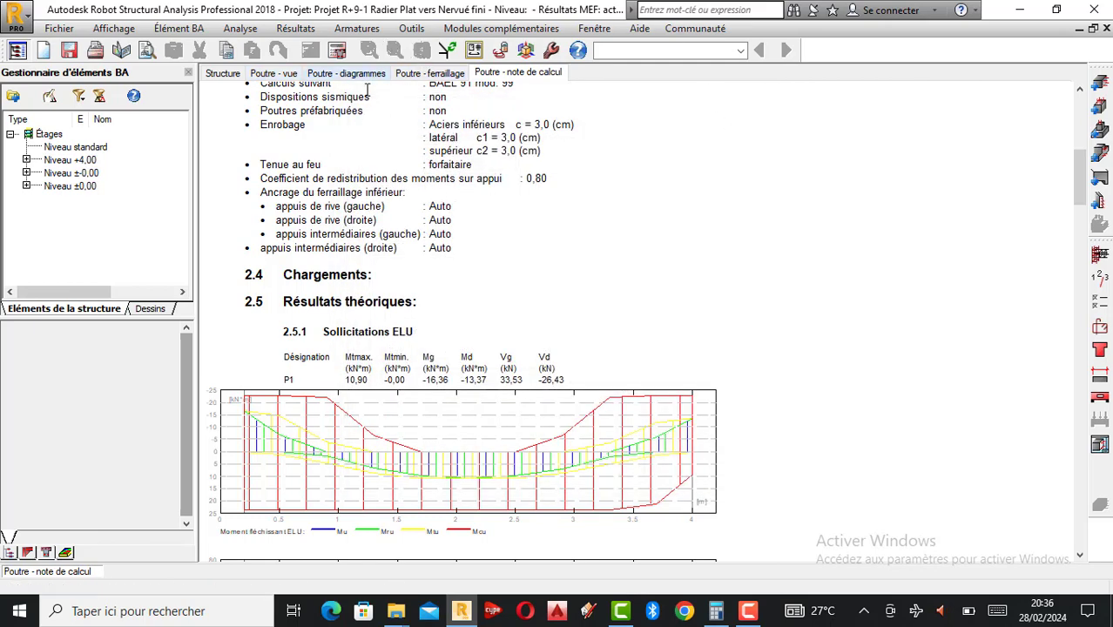
Generate the beam's execution drawing and examine the reinforcement in cross-sections A-A and B-B.
{"action": "left_click", "coordinate": [1100, 446]}
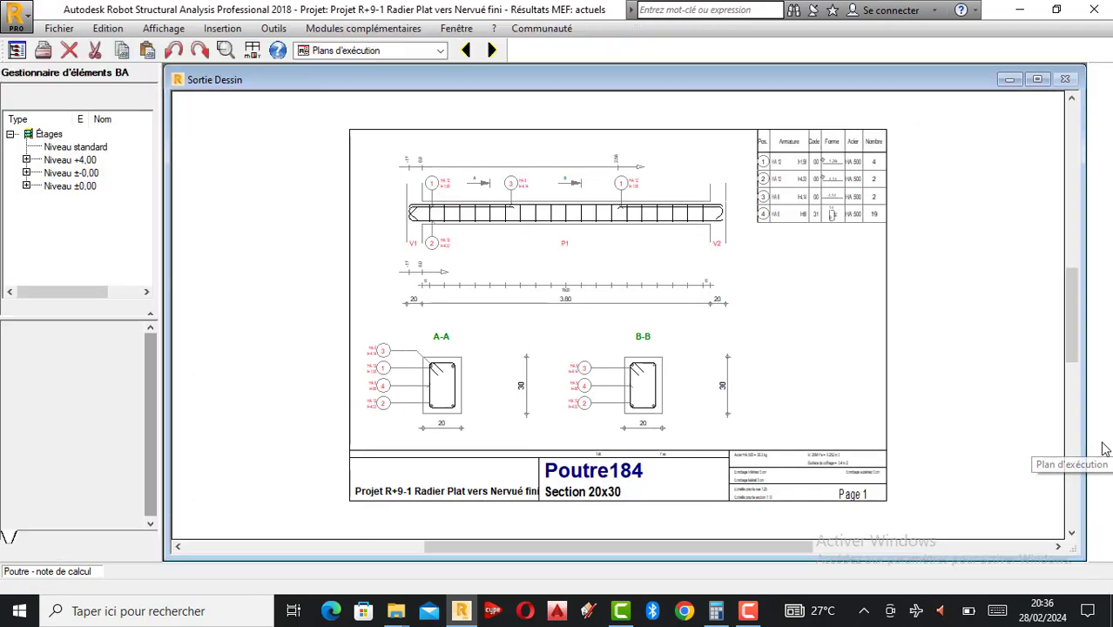
{"action": "scroll", "coordinate": [618, 391], "scroll_direction": "up", "scroll_amount": 6}
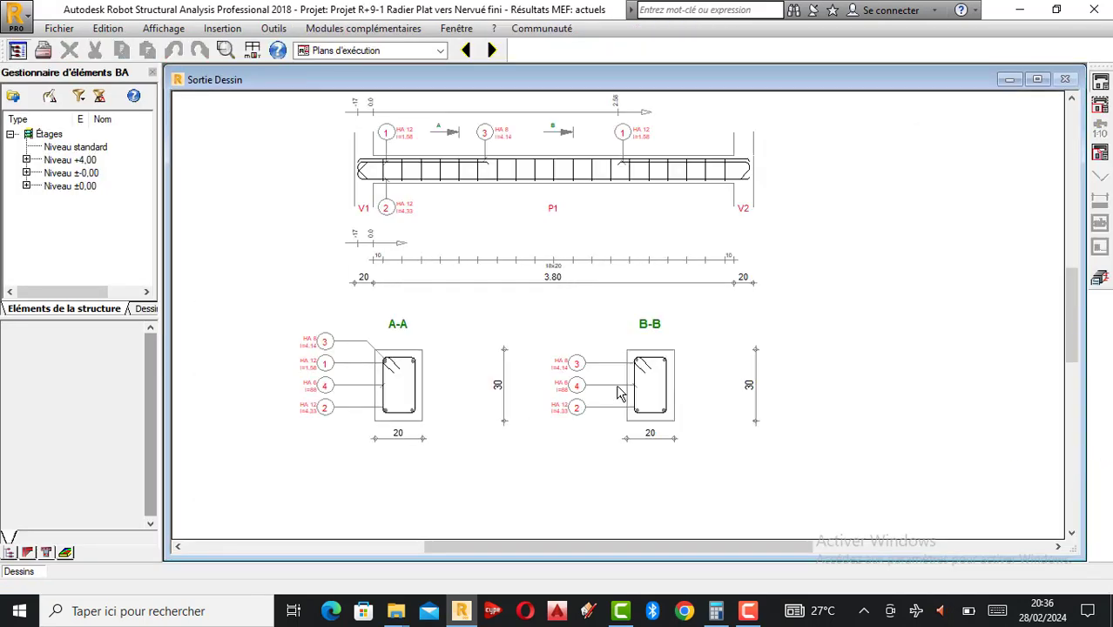
{"action": "scroll", "coordinate": [585, 417], "scroll_direction": "up", "scroll_amount": 1}
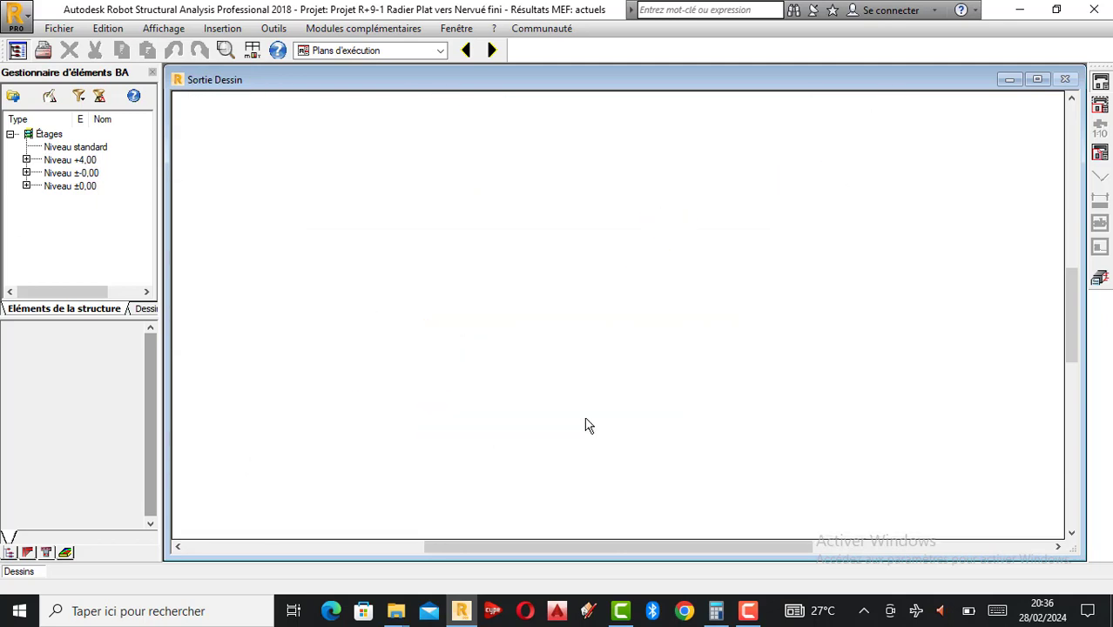
{"action": "scroll", "coordinate": [609, 392], "scroll_direction": "down", "scroll_amount": 1}
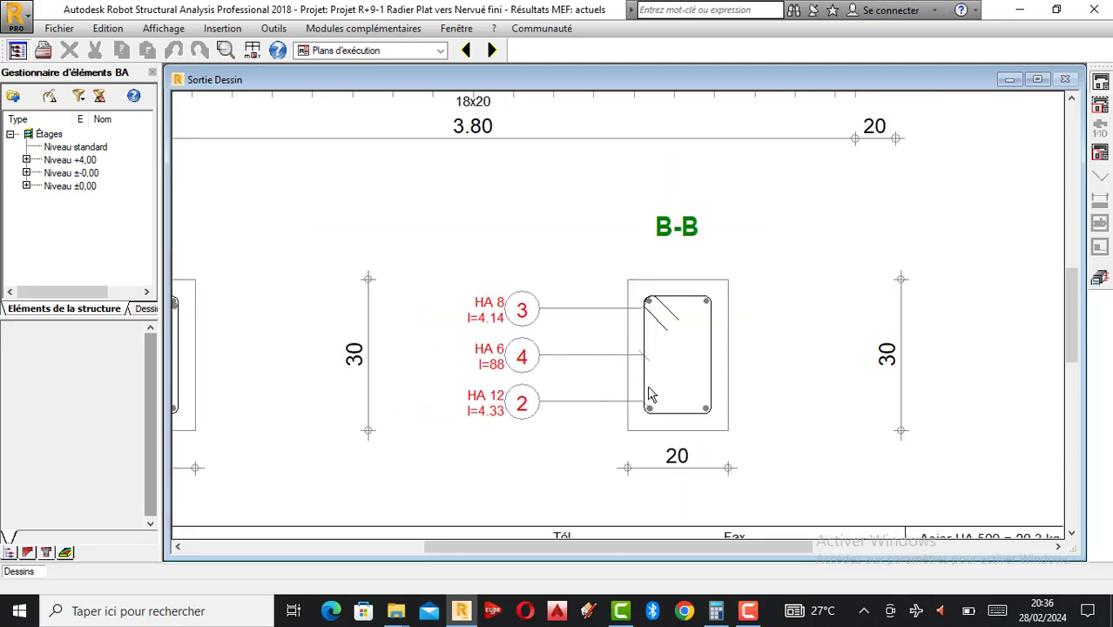
{"action": "scroll", "coordinate": [692, 352], "scroll_direction": "down", "scroll_amount": 2}
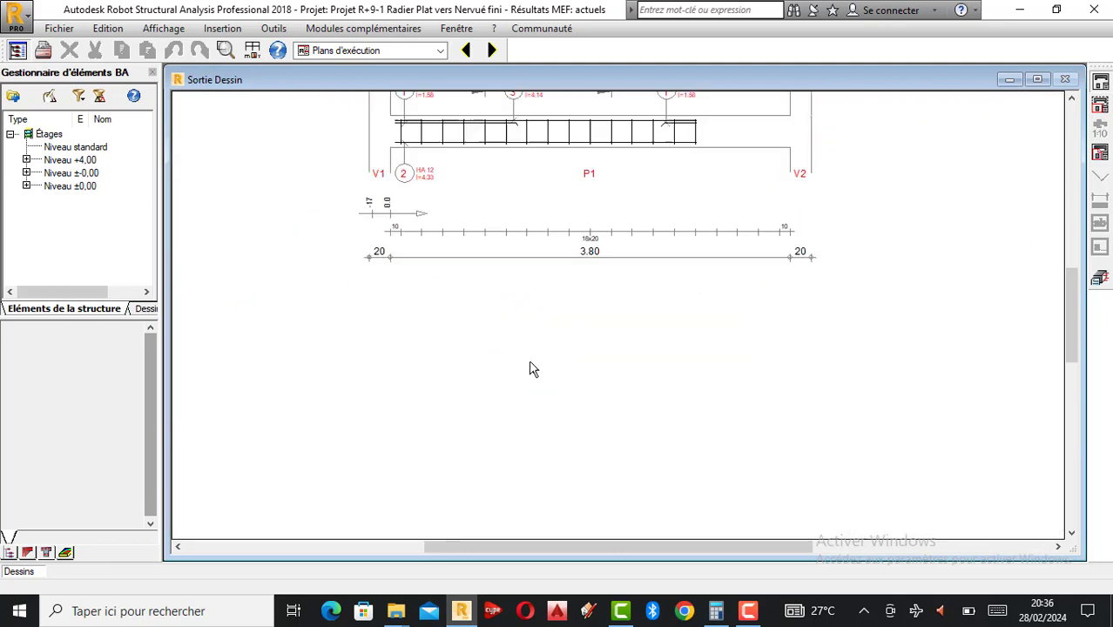
{"action": "scroll", "coordinate": [397, 349], "scroll_direction": "up", "scroll_amount": 2}
{"action": "scroll", "coordinate": [282, 325], "scroll_direction": "up", "scroll_amount": 2}
{"action": "scroll", "coordinate": [402, 330], "scroll_direction": "down", "scroll_amount": 2}
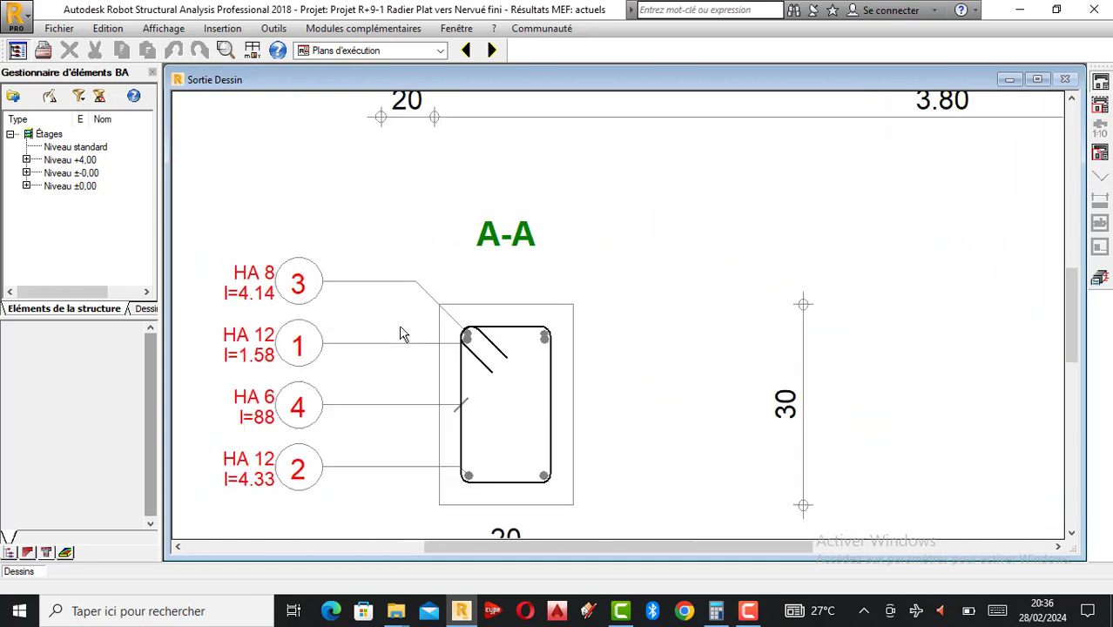
Examine the beam's longitudinal elevation and bar table on the execution drawing, and return to the calculation note.
{"action": "scroll", "coordinate": [332, 345], "scroll_direction": "up", "scroll_amount": 2}
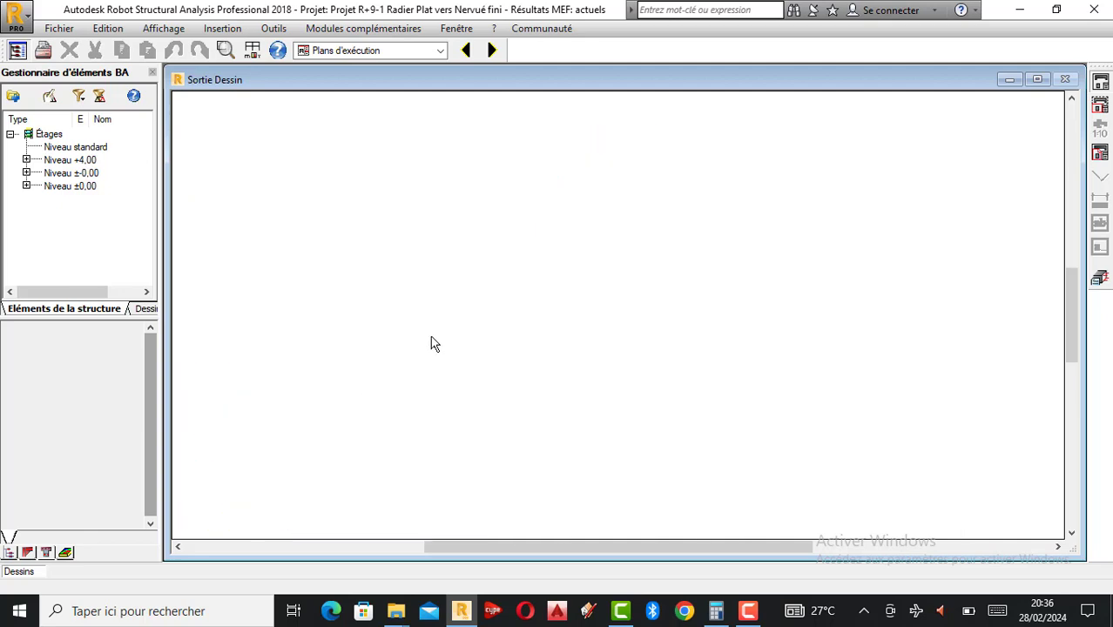
{"action": "scroll", "coordinate": [480, 432], "scroll_direction": "down", "scroll_amount": 2}
{"action": "scroll", "coordinate": [728, 247], "scroll_direction": "down", "scroll_amount": 1}
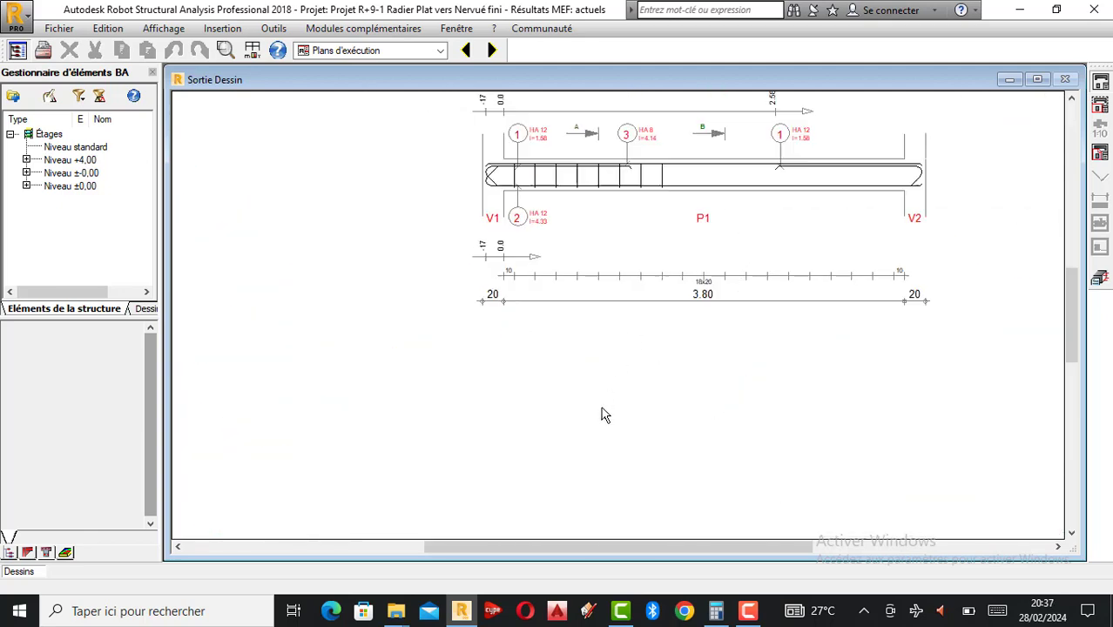
{"action": "scroll", "coordinate": [670, 216], "scroll_direction": "up", "scroll_amount": 3}
{"action": "scroll", "coordinate": [582, 207], "scroll_direction": "down", "scroll_amount": 4}
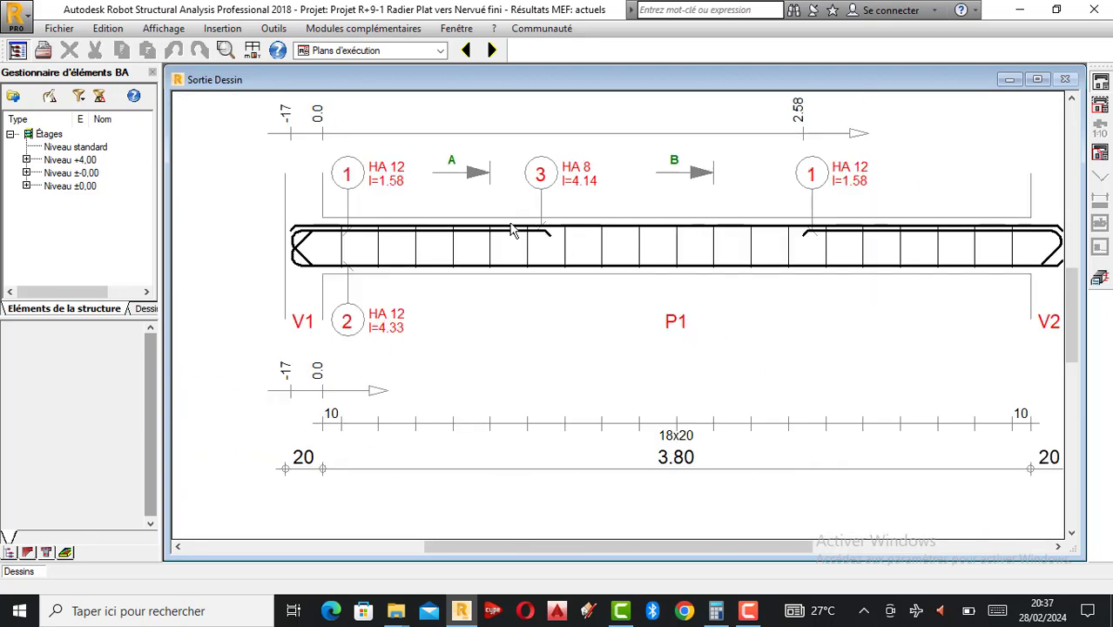
{"action": "scroll", "coordinate": [636, 239], "scroll_direction": "up", "scroll_amount": 4}
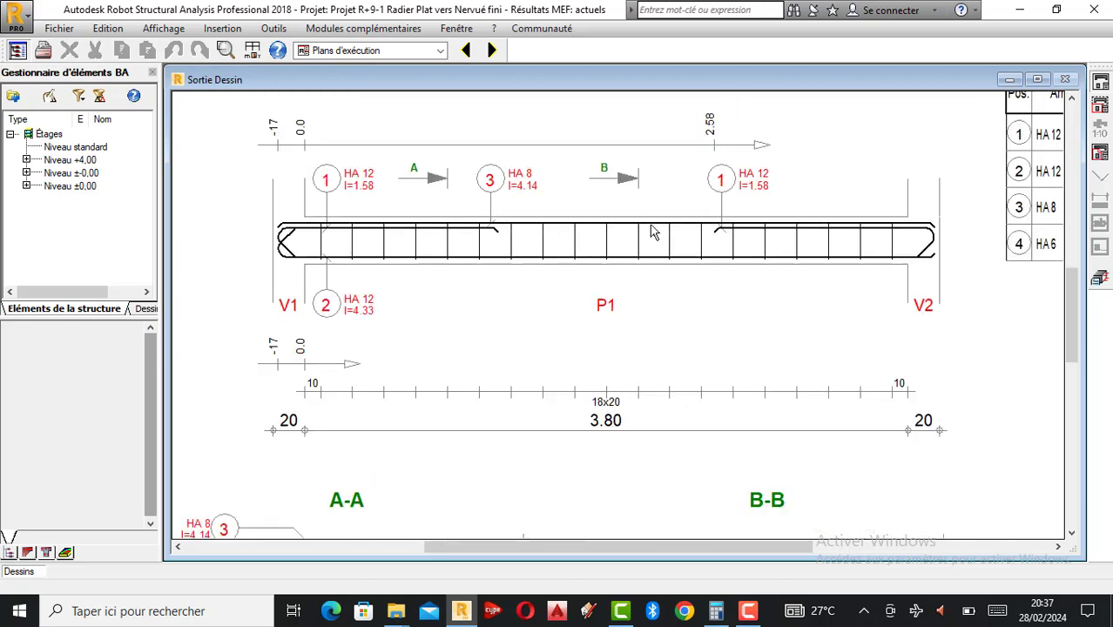
{"action": "scroll", "coordinate": [619, 227], "scroll_direction": "down", "scroll_amount": 2}
{"action": "scroll", "coordinate": [639, 209], "scroll_direction": "up", "scroll_amount": 2}
{"action": "scroll", "coordinate": [613, 195], "scroll_direction": "down", "scroll_amount": 1}
{"action": "scroll", "coordinate": [608, 198], "scroll_direction": "down", "scroll_amount": 1}
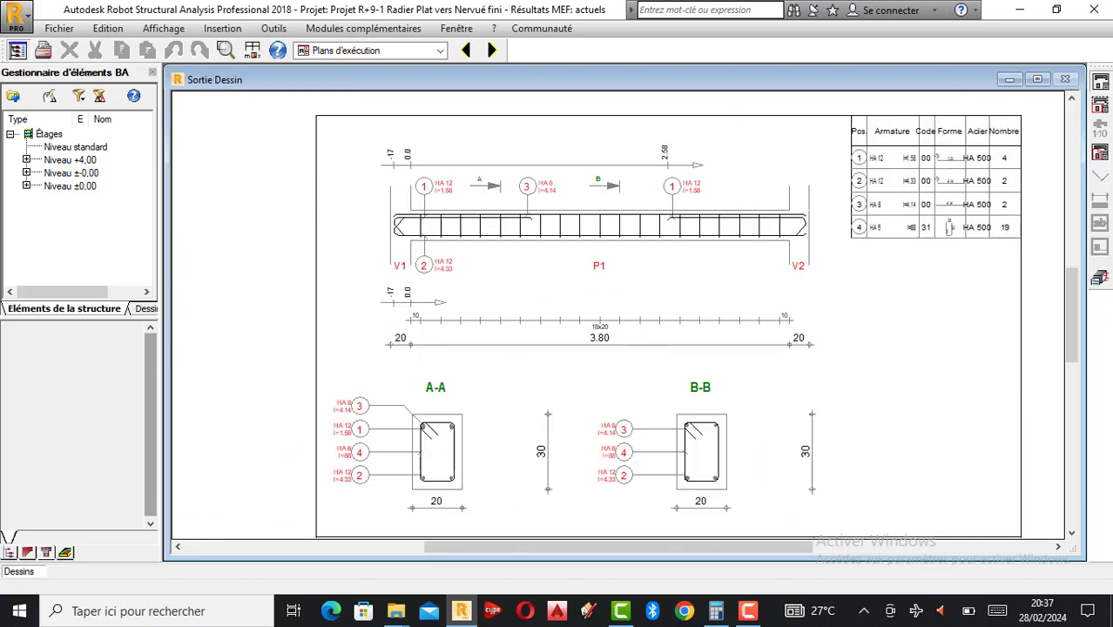
{"action": "left_click", "coordinate": [1101, 278]}
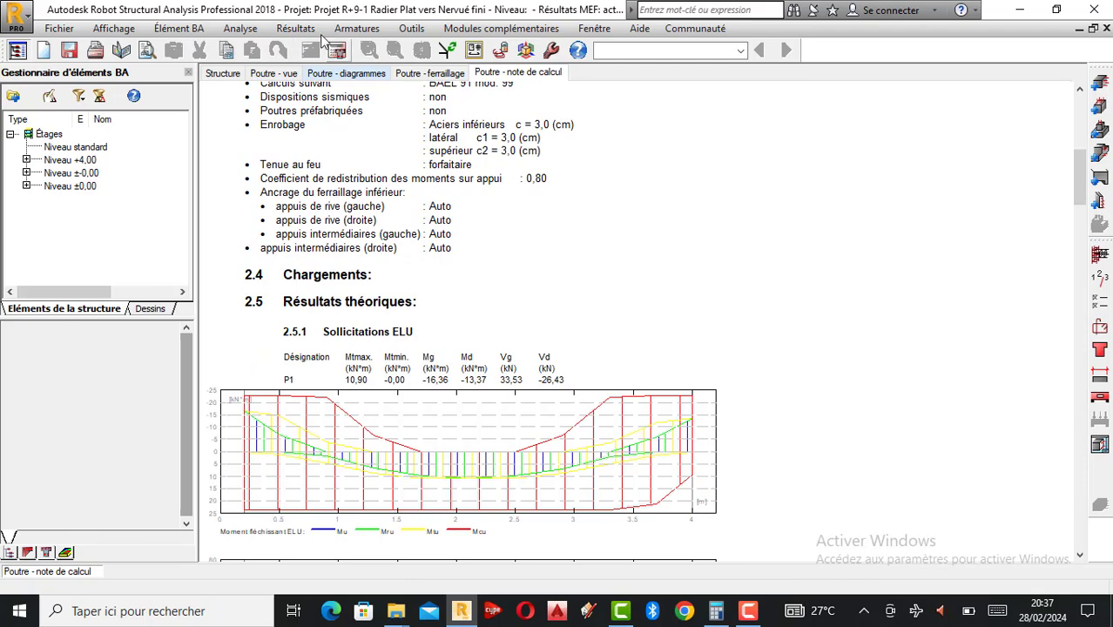
Preview 00000.plo and the 001 and 002 templates, and load 001.plo as the Poutres drawing template in the drawing parameters.
{"action": "left_click", "coordinate": [239, 28]}
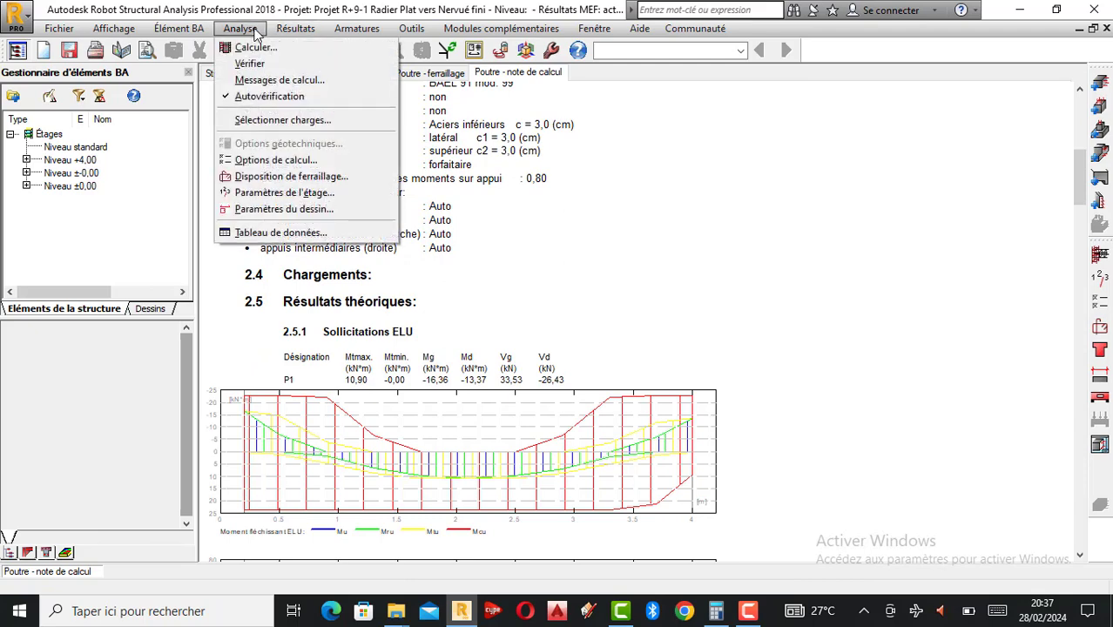
{"action": "left_click", "coordinate": [298, 211]}
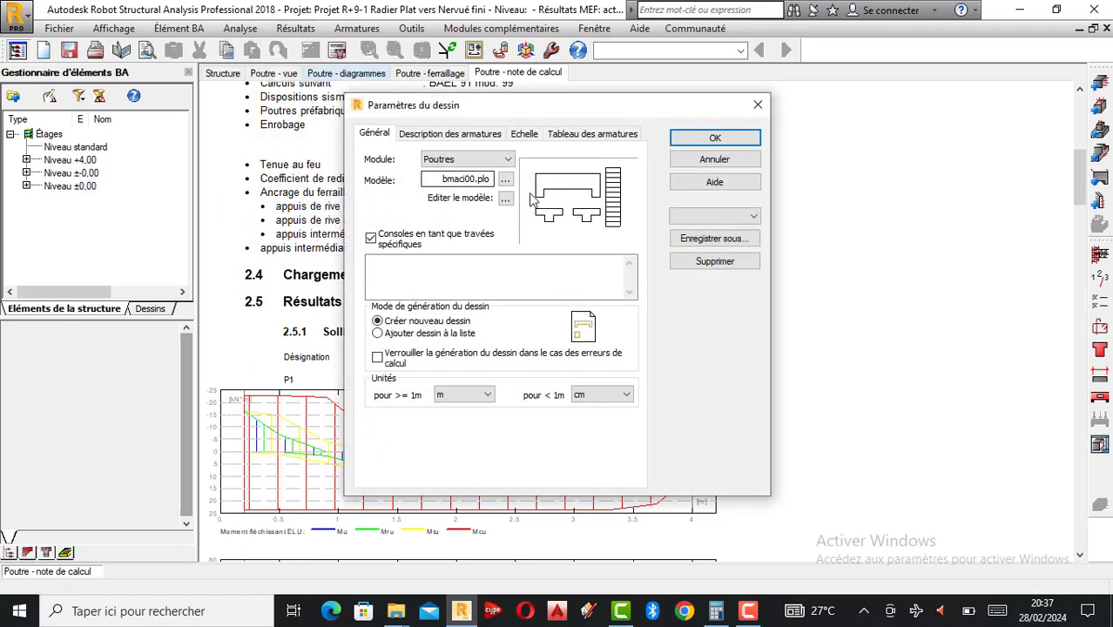
{"action": "left_click", "coordinate": [505, 179]}
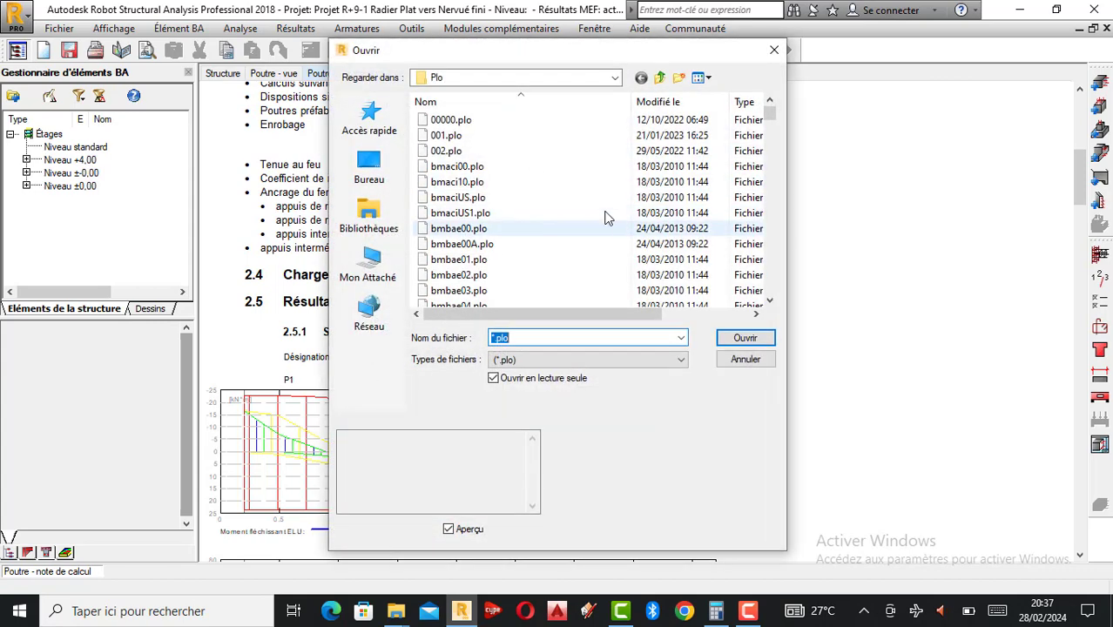
{"action": "left_click", "coordinate": [471, 122]}
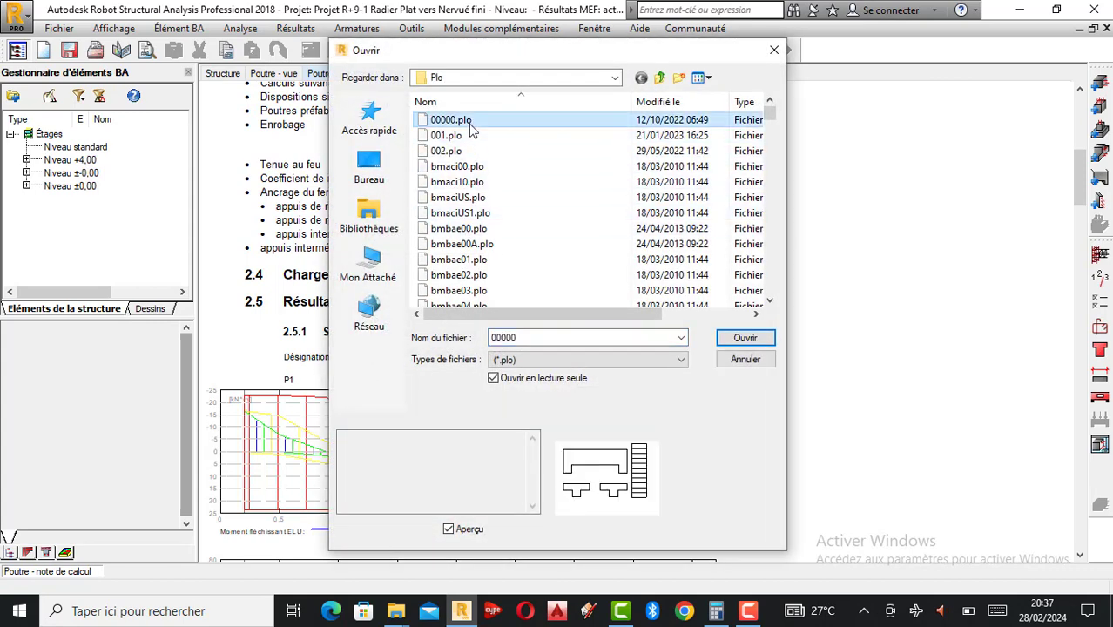
{"action": "left_click", "coordinate": [452, 137]}
{"action": "key", "text": "Down"}
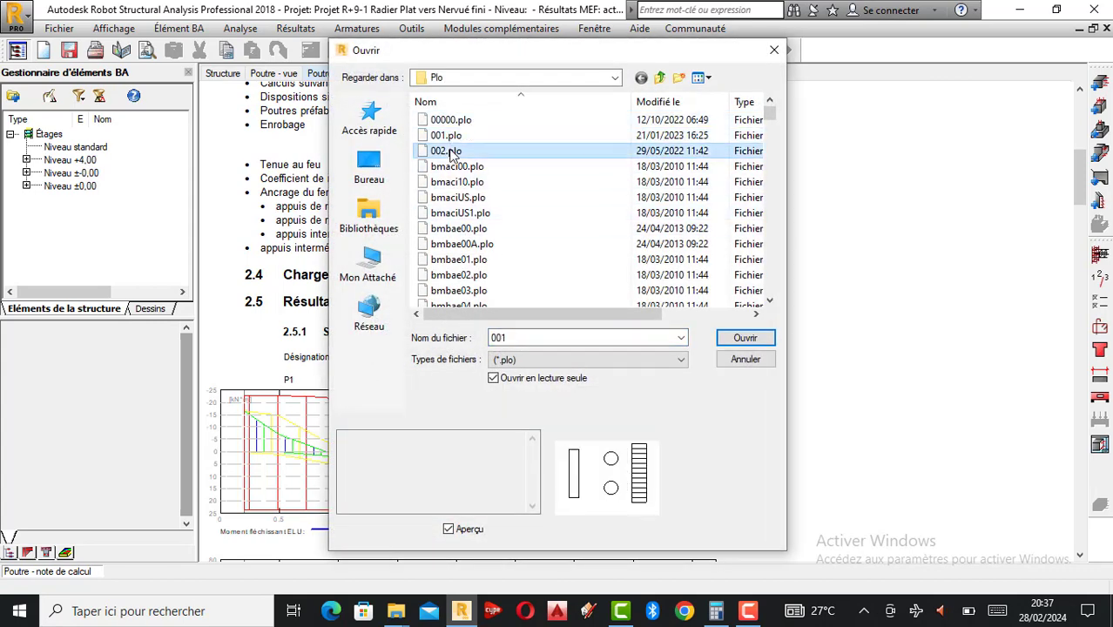
{"action": "left_click", "coordinate": [449, 135]}
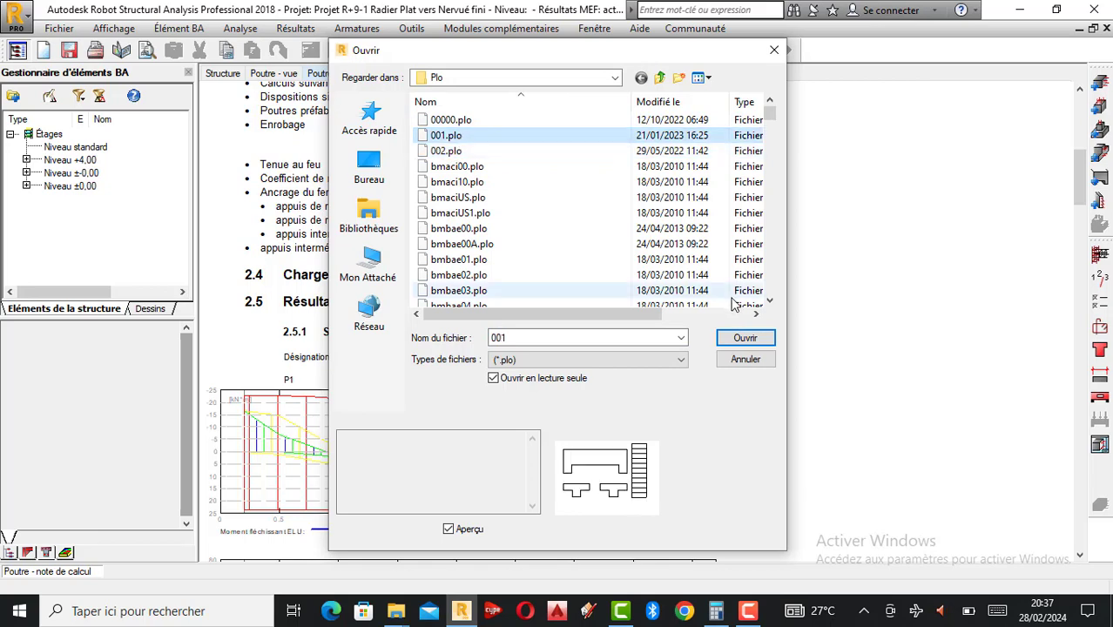
{"action": "left_click", "coordinate": [744, 340]}
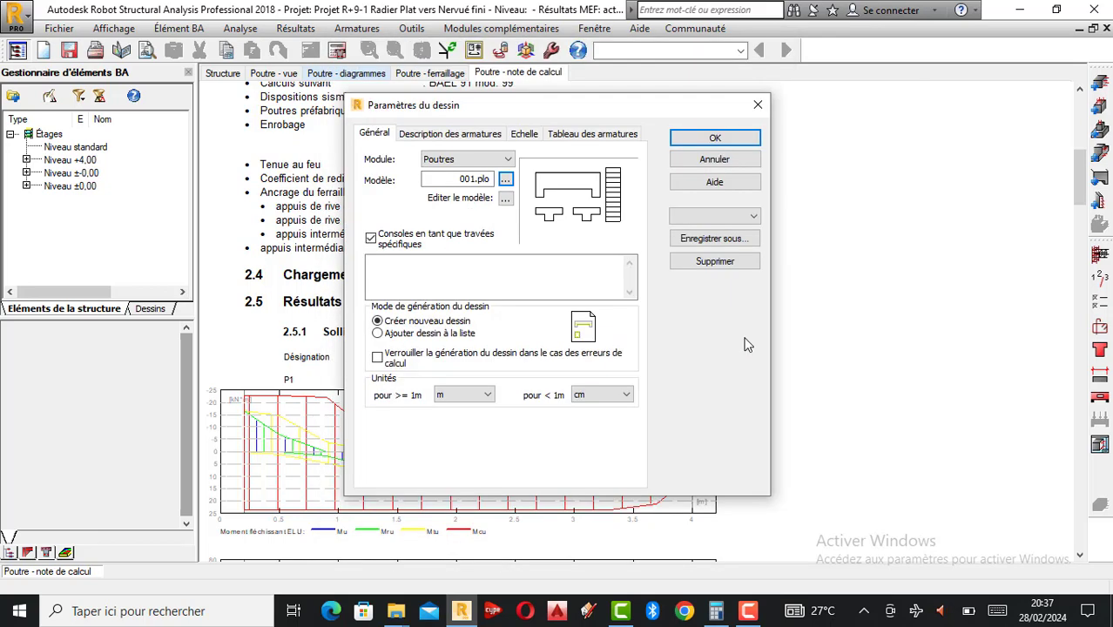
{"action": "left_click", "coordinate": [728, 141]}
Generate the beam's execution drawing from the 001.plo template, examine its elevation, cross-sections and title block, and return to the calculation note.
{"action": "left_click", "coordinate": [1098, 446]}
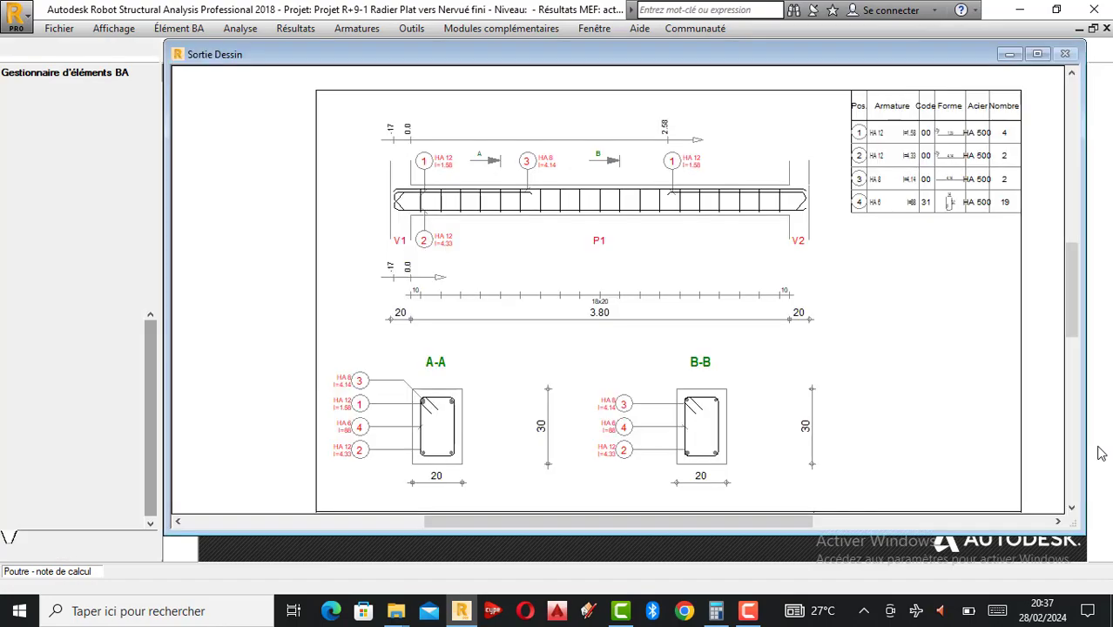
{"action": "scroll", "coordinate": [476, 457], "scroll_direction": "up", "scroll_amount": 2}
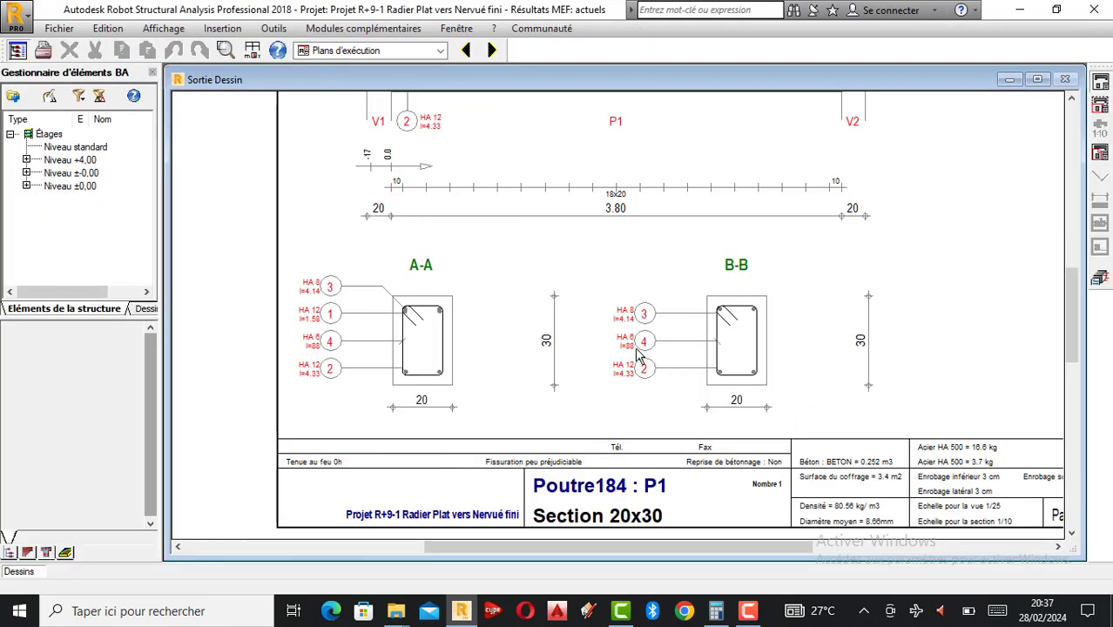
{"action": "scroll", "coordinate": [644, 391], "scroll_direction": "down", "scroll_amount": 3}
{"action": "scroll", "coordinate": [712, 243], "scroll_direction": "up", "scroll_amount": 3}
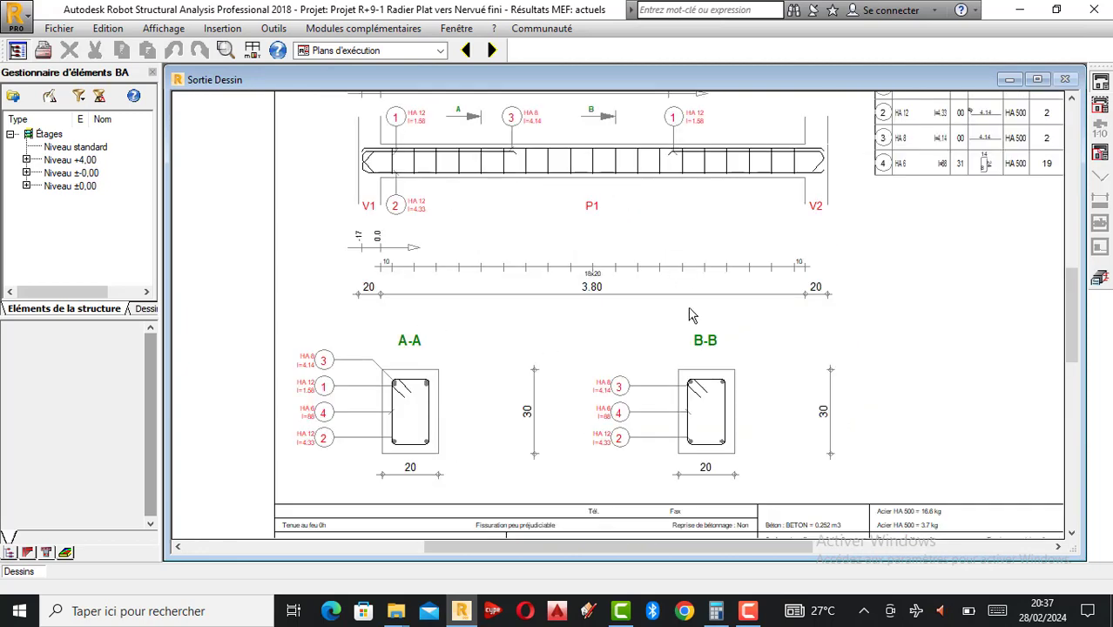
{"action": "scroll", "coordinate": [688, 178], "scroll_direction": "up", "scroll_amount": 2}
{"action": "left_click", "coordinate": [1099, 278]}
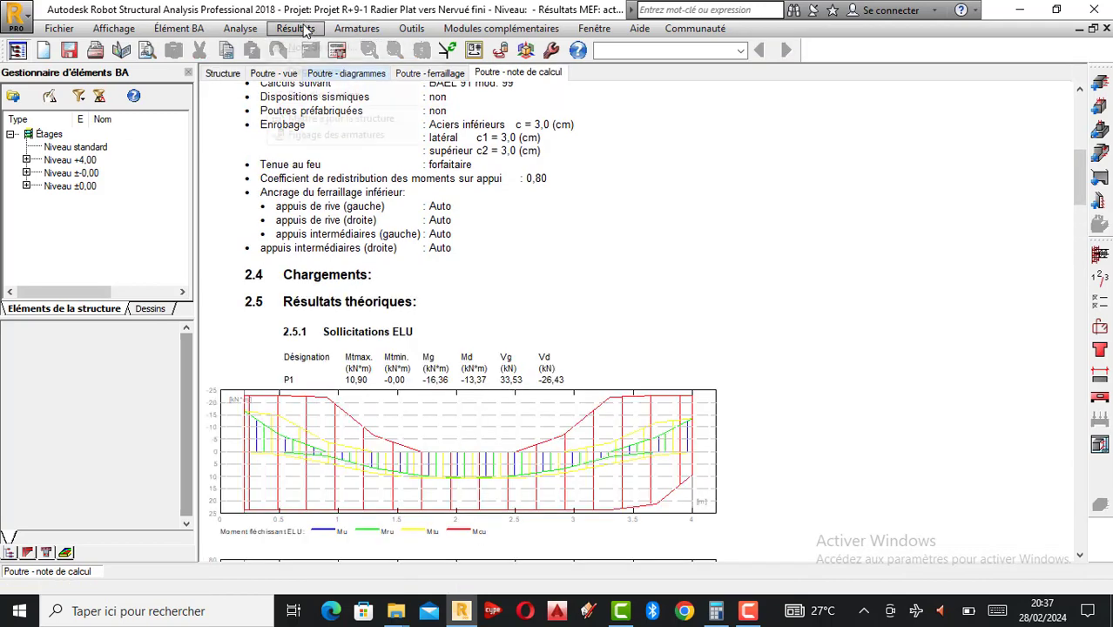
Load bmp EGC-BAJ.plo as the drawing template for the Poutres module and apply the drawing parameters.
{"action": "left_click", "coordinate": [295, 28]}
{"action": "left_click", "coordinate": [272, 210]}
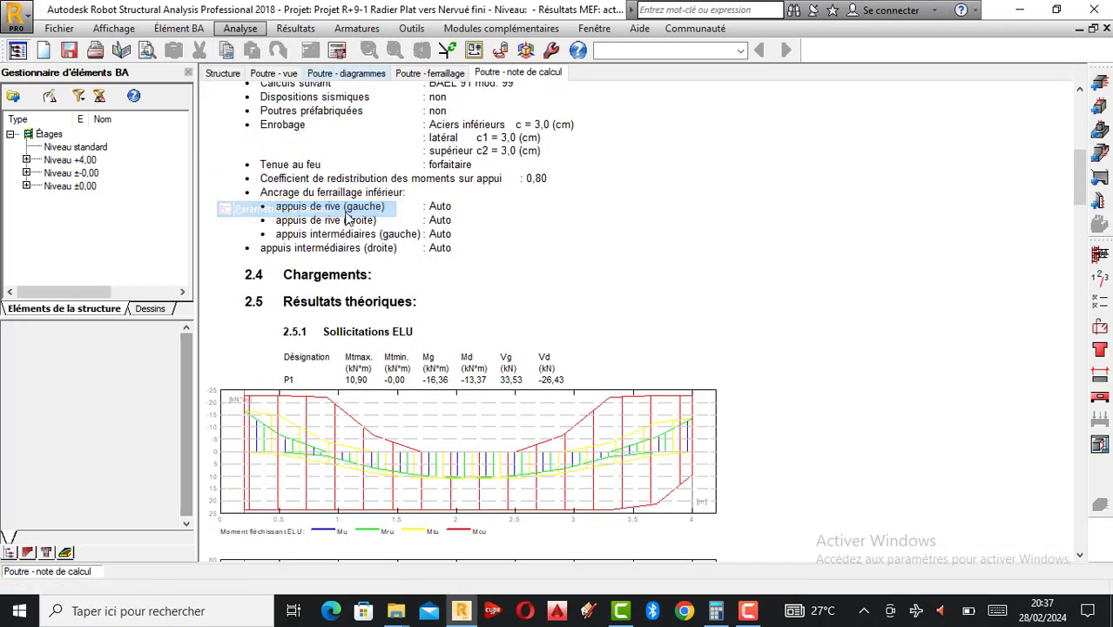
{"action": "left_click", "coordinate": [504, 179]}
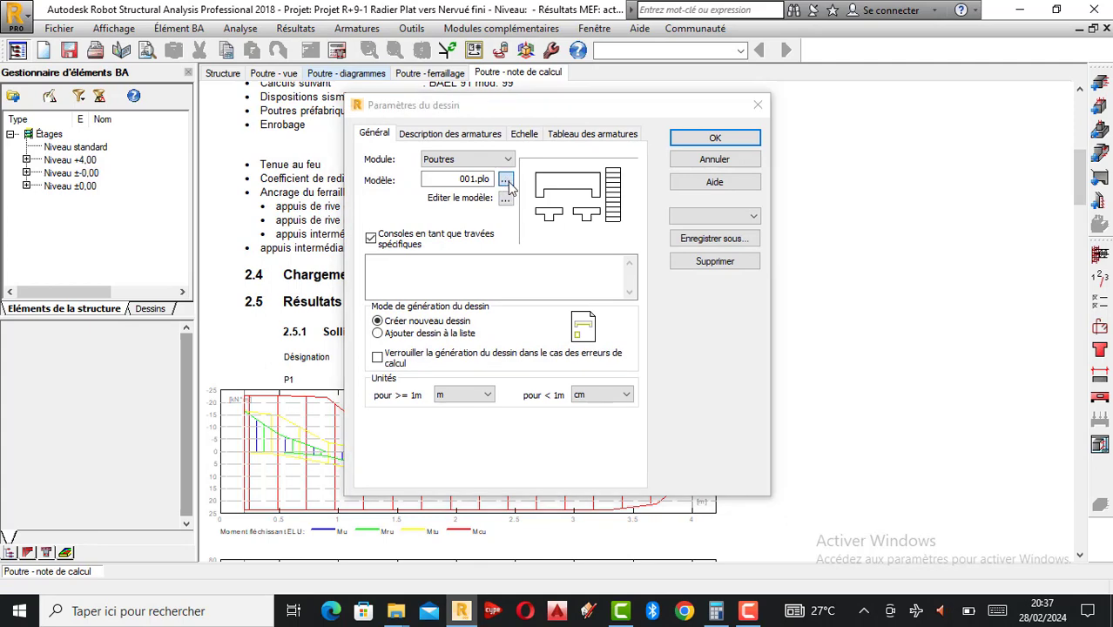
{"action": "scroll", "coordinate": [515, 281], "scroll_direction": "down", "scroll_amount": 10}
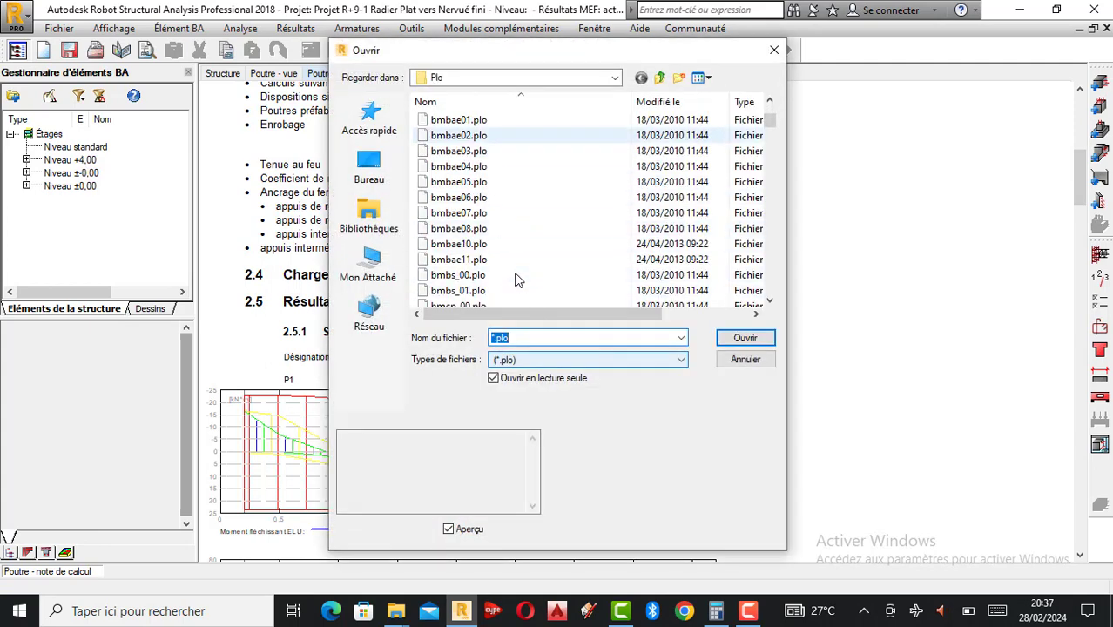
{"action": "scroll", "coordinate": [516, 281], "scroll_direction": "down", "scroll_amount": 1}
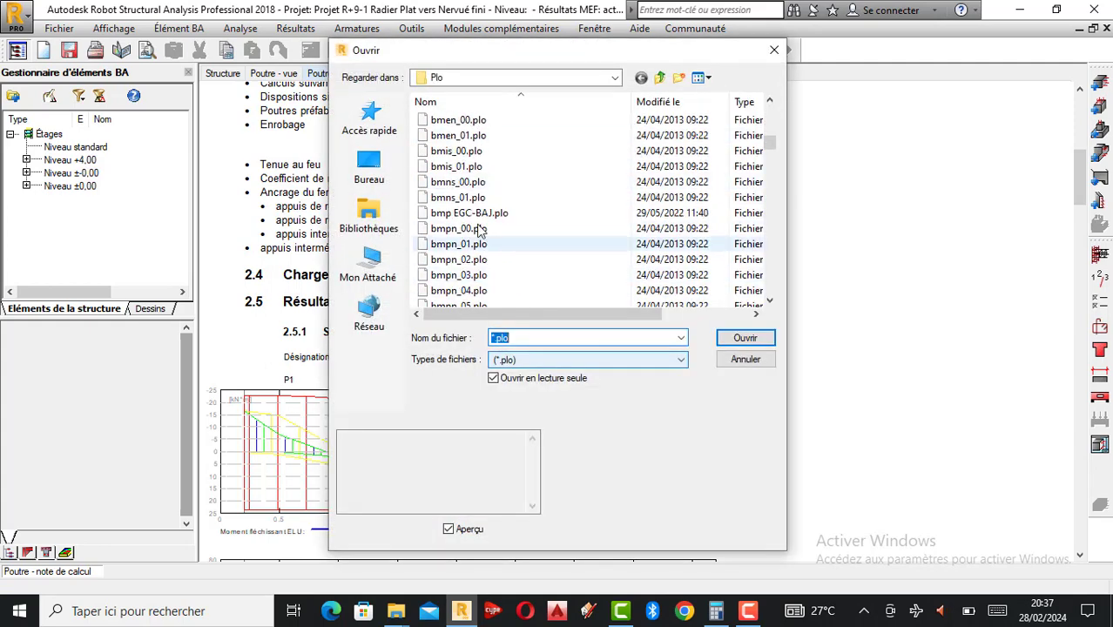
{"action": "left_click", "coordinate": [478, 215]}
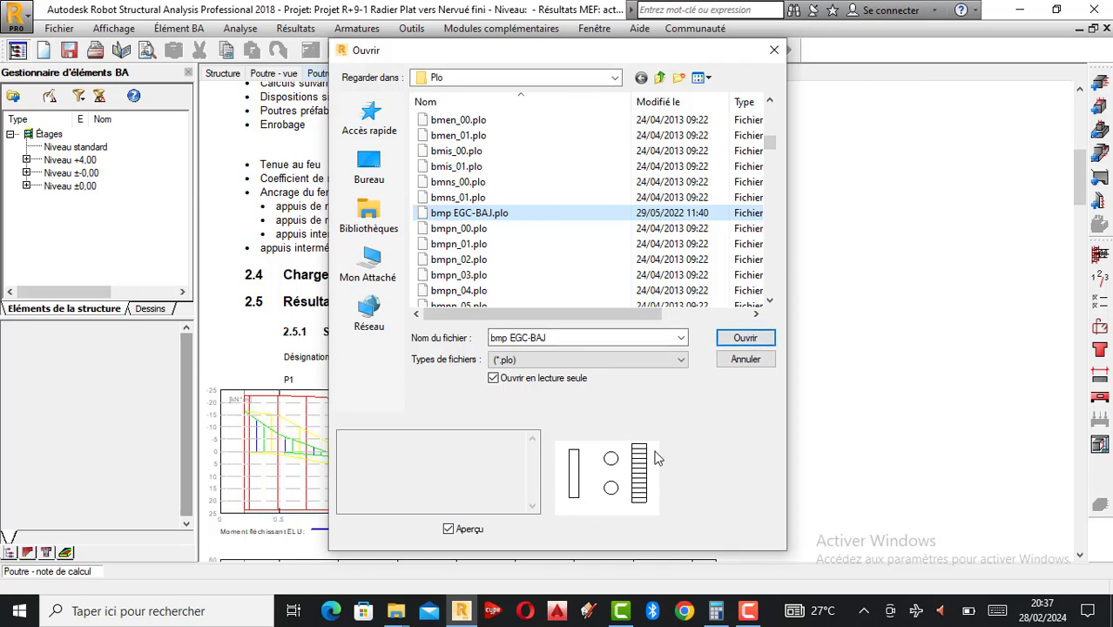
{"action": "left_click", "coordinate": [751, 340]}
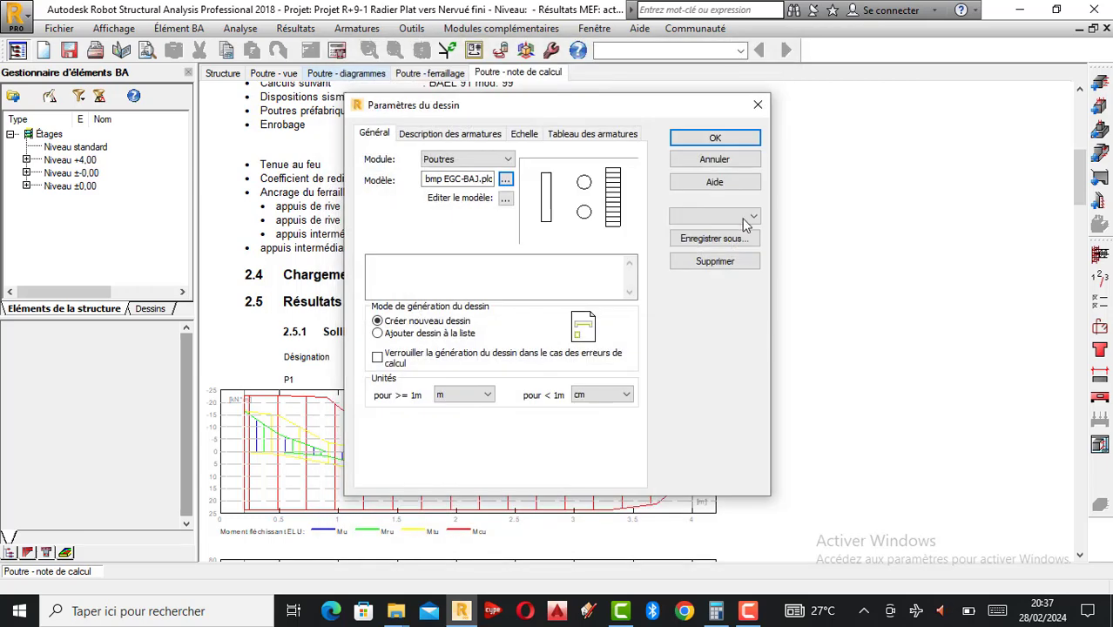
{"action": "left_click", "coordinate": [714, 138]}
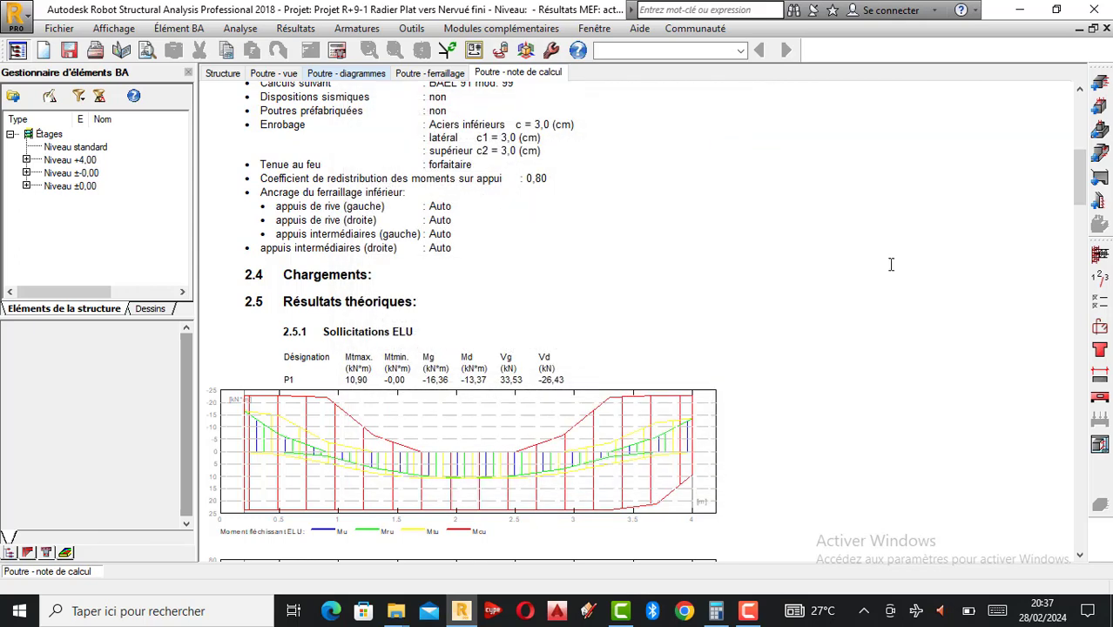
Generate the execution drawing from the bmp EGC-BAJ.plo template, inspect its sheet and title block, and return to the calculation note.
{"action": "left_click", "coordinate": [1098, 440]}
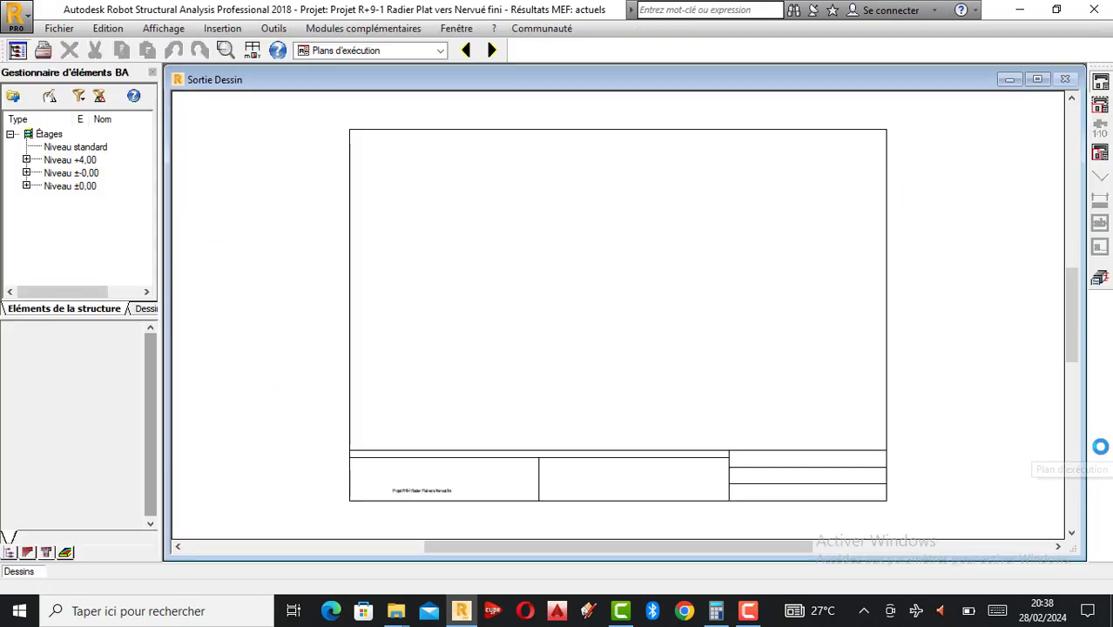
{"action": "scroll", "coordinate": [507, 338], "scroll_direction": "up", "scroll_amount": 2}
{"action": "scroll", "coordinate": [474, 287], "scroll_direction": "down", "scroll_amount": 3}
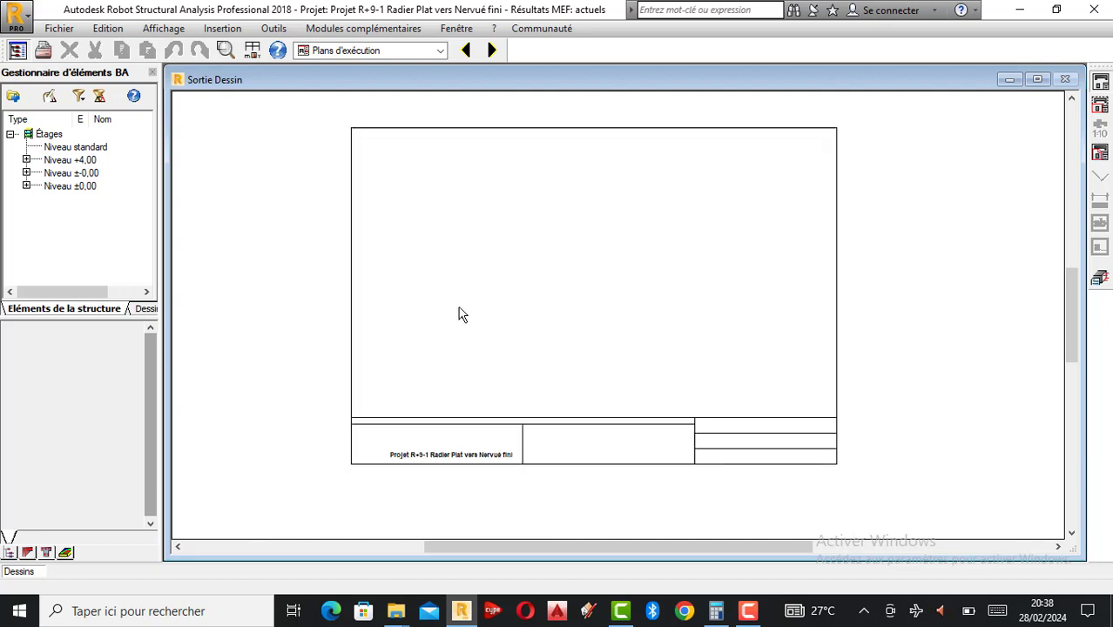
{"action": "scroll", "coordinate": [436, 261], "scroll_direction": "up", "scroll_amount": 2}
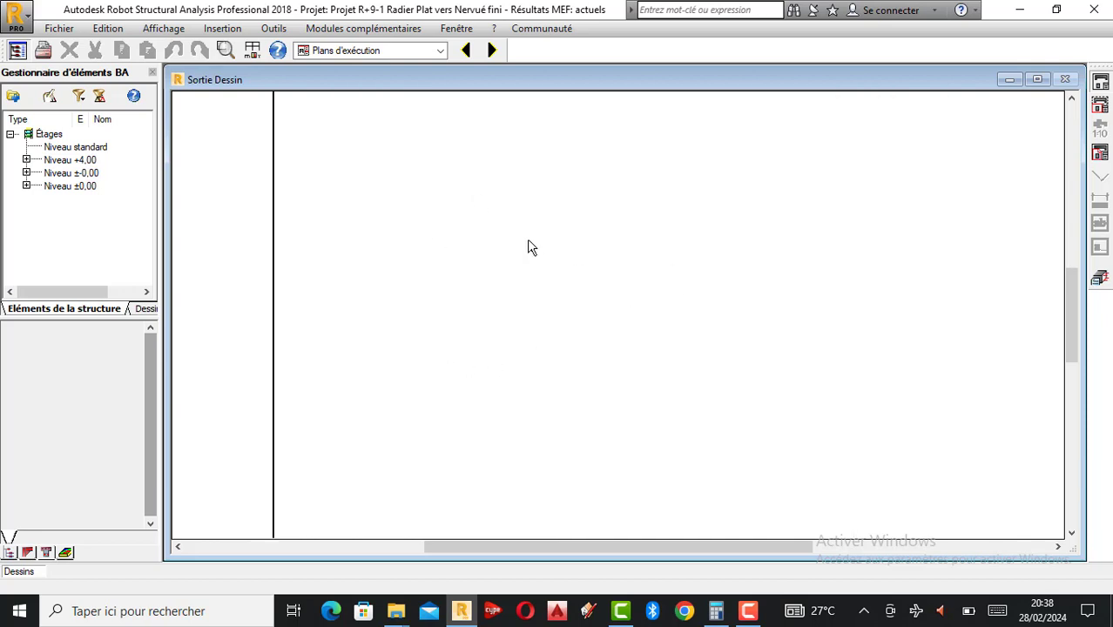
{"action": "scroll", "coordinate": [487, 253], "scroll_direction": "down", "scroll_amount": 2}
{"action": "scroll", "coordinate": [478, 301], "scroll_direction": "down", "scroll_amount": 1}
{"action": "scroll", "coordinate": [509, 313], "scroll_direction": "up", "scroll_amount": 3}
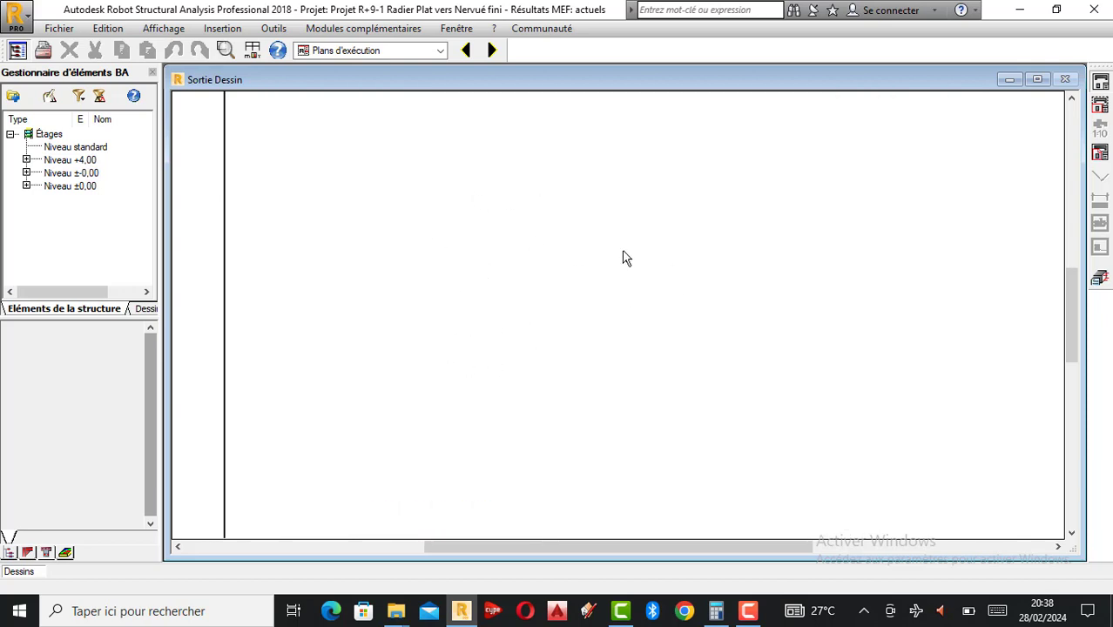
{"action": "scroll", "coordinate": [523, 334], "scroll_direction": "down", "scroll_amount": 2}
{"action": "scroll", "coordinate": [527, 331], "scroll_direction": "down", "scroll_amount": 1}
{"action": "scroll", "coordinate": [460, 321], "scroll_direction": "up", "scroll_amount": 1}
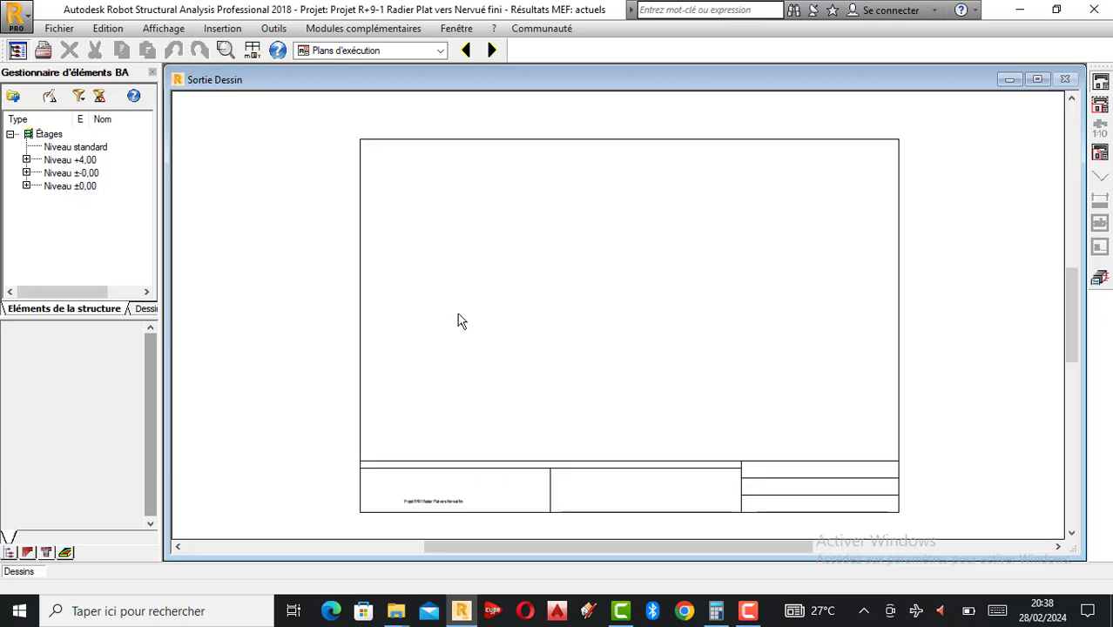
{"action": "scroll", "coordinate": [663, 338], "scroll_direction": "up", "scroll_amount": 1}
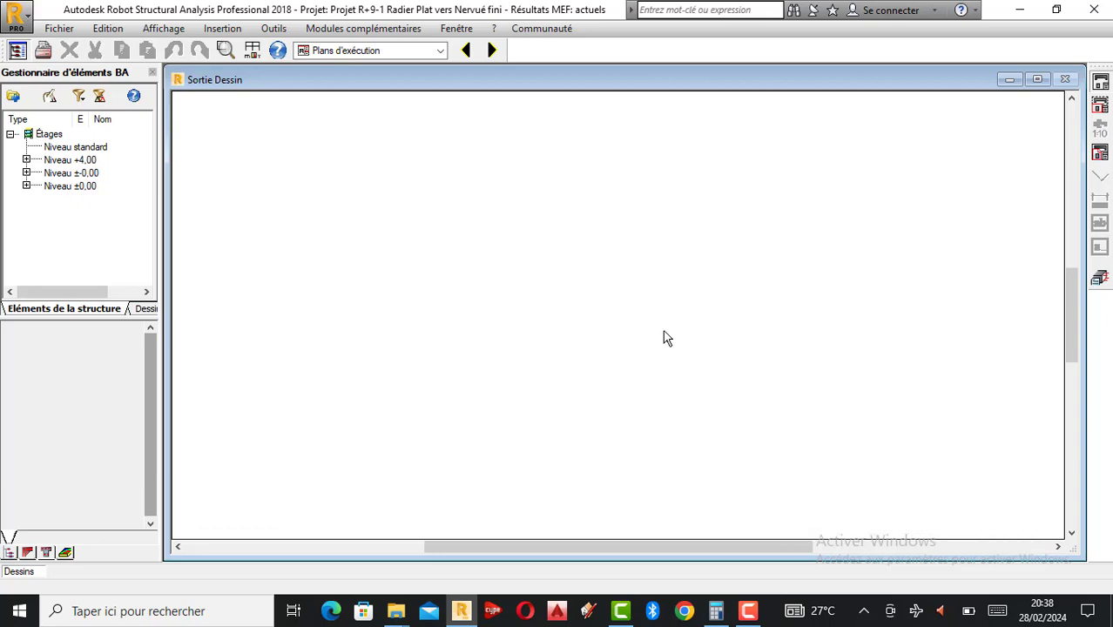
{"action": "left_click", "coordinate": [1100, 282]}
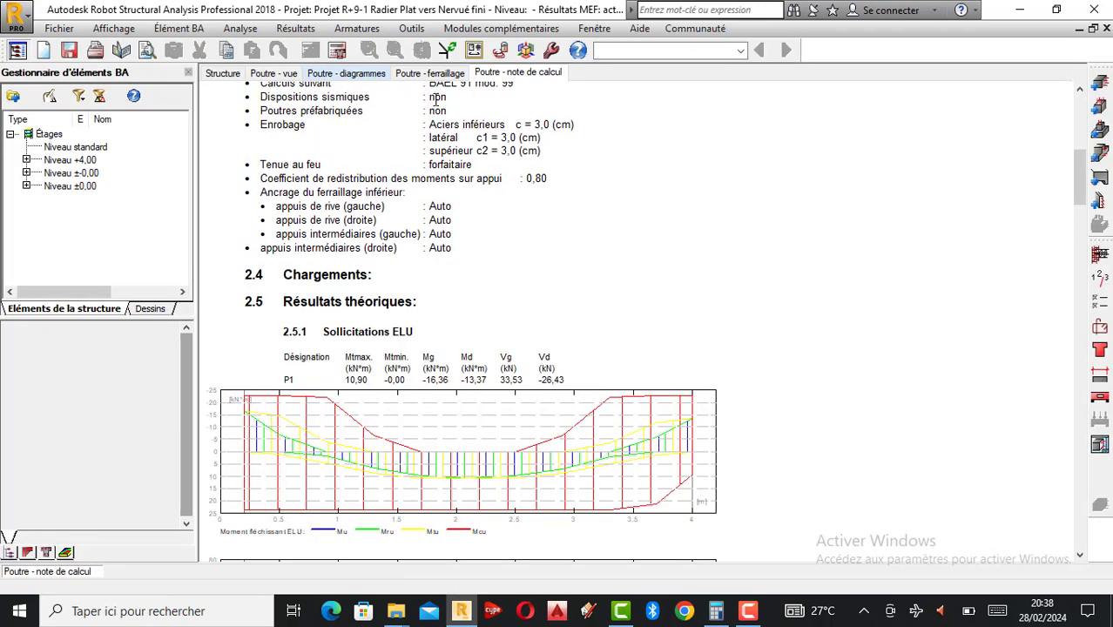
Set the Poutres drawing template back to bmaci00.plo and apply the drawing parameters.
{"action": "left_click", "coordinate": [239, 28]}
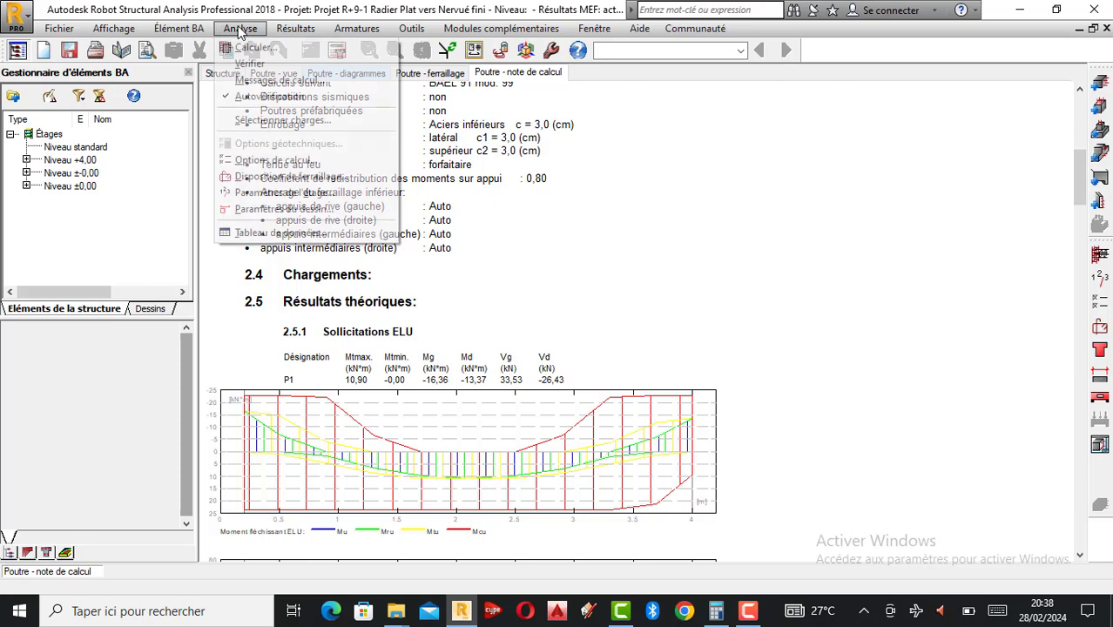
{"action": "left_click", "coordinate": [261, 212]}
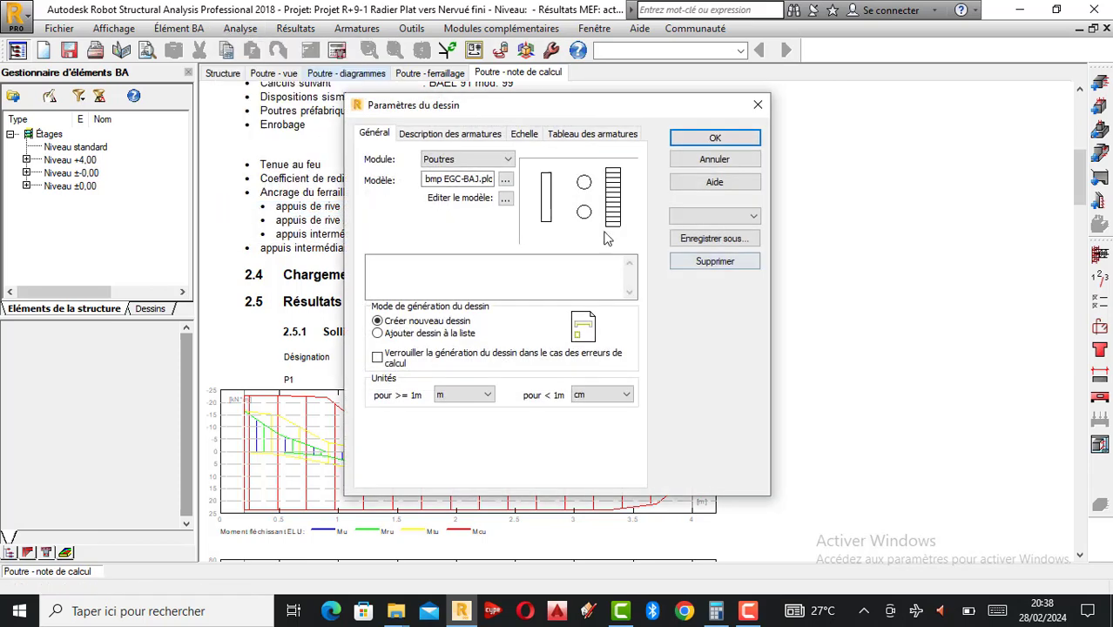
{"action": "left_click", "coordinate": [506, 181]}
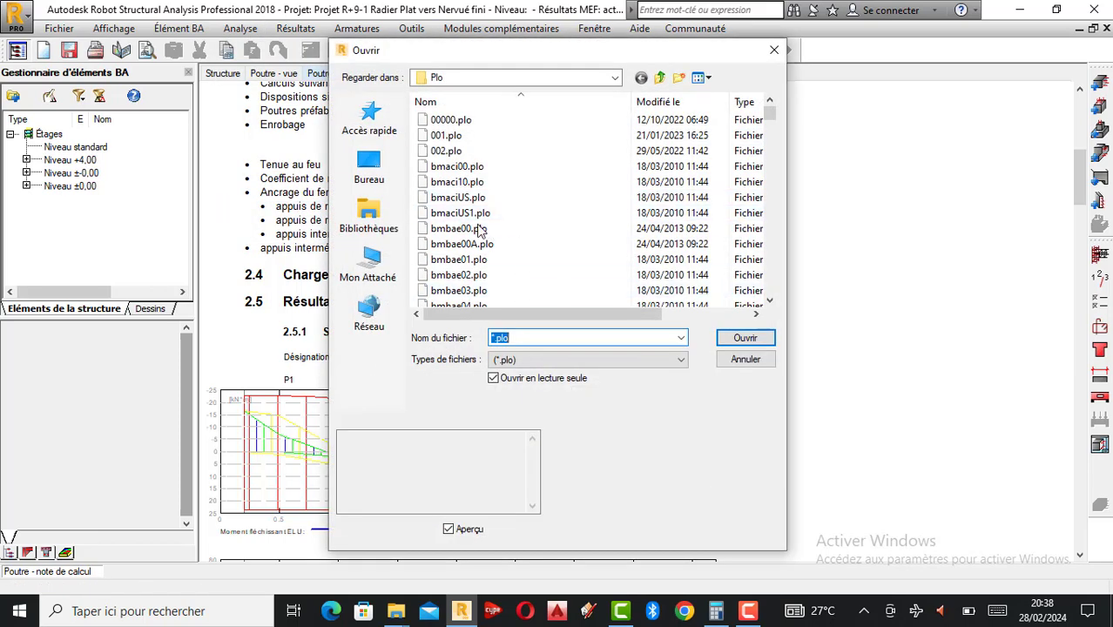
{"action": "left_click", "coordinate": [465, 167]}
{"action": "left_click", "coordinate": [739, 340]}
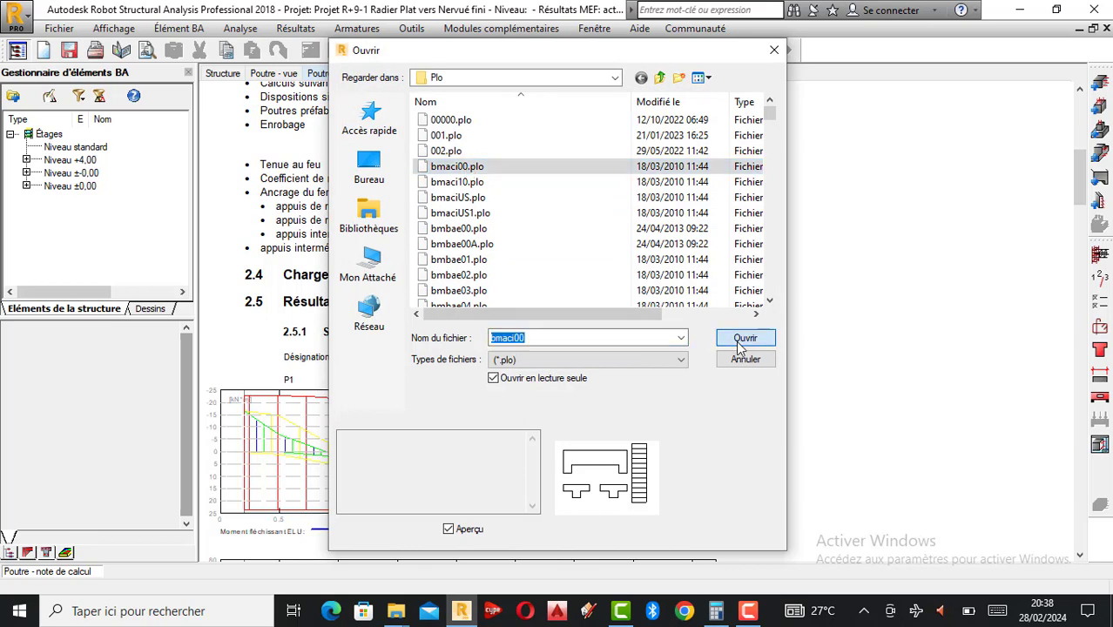
{"action": "left_click", "coordinate": [716, 141]}
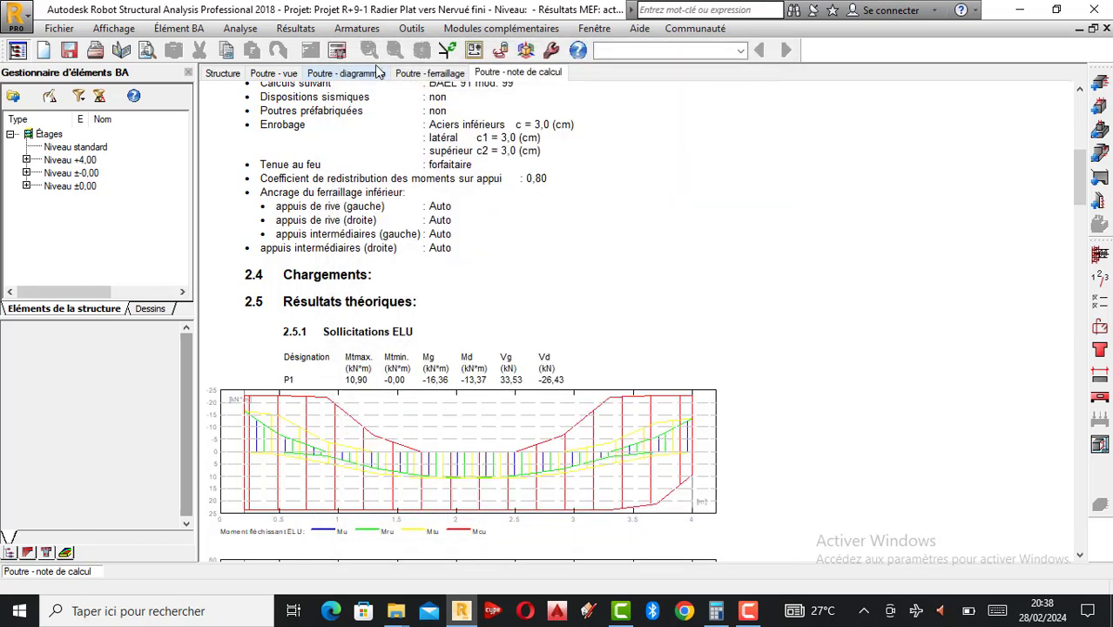
Generate the beam's execution drawing from the bmaci00.plo template and examine the longitudinal bars and stirrups between supports V1 and V2.
{"action": "left_click", "coordinate": [1098, 442]}
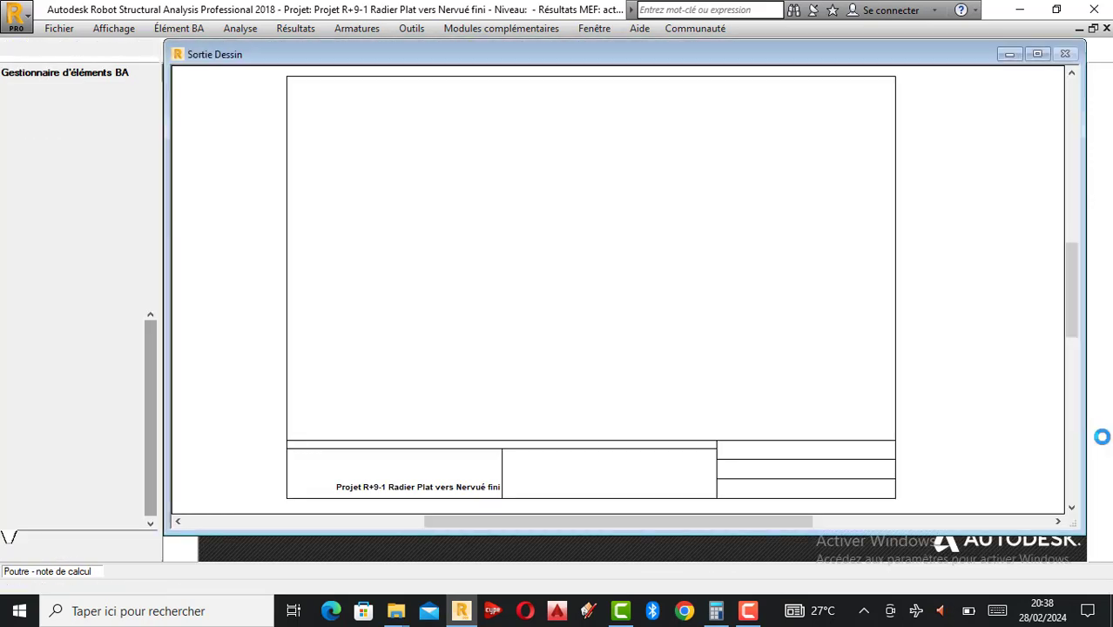
{"action": "scroll", "coordinate": [519, 235], "scroll_direction": "up", "scroll_amount": 5}
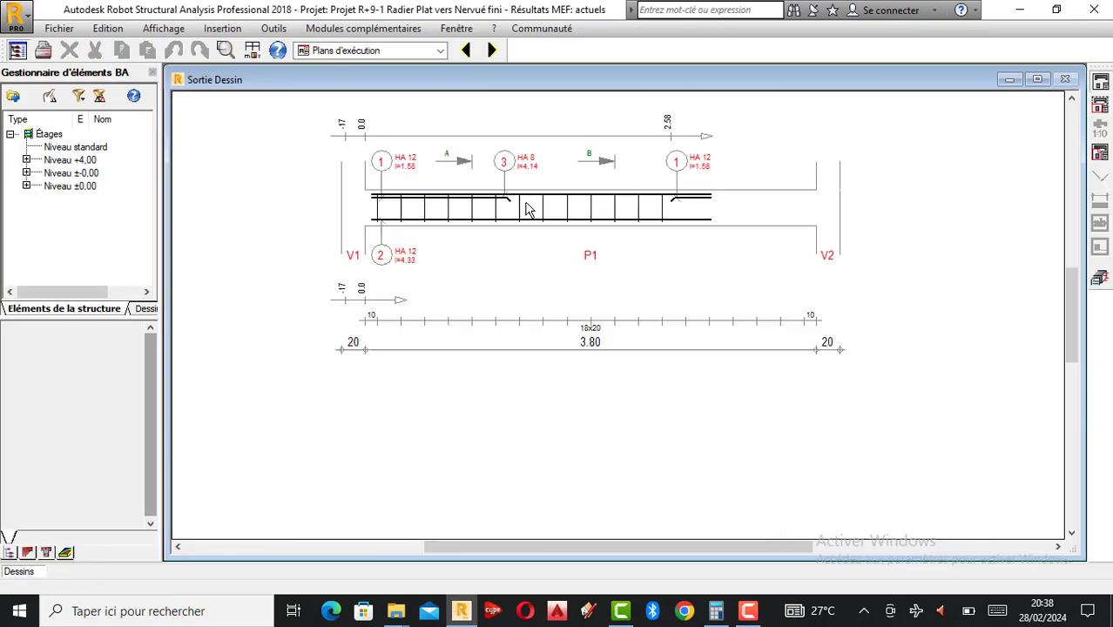
{"action": "scroll", "coordinate": [566, 303], "scroll_direction": "up", "scroll_amount": 3}
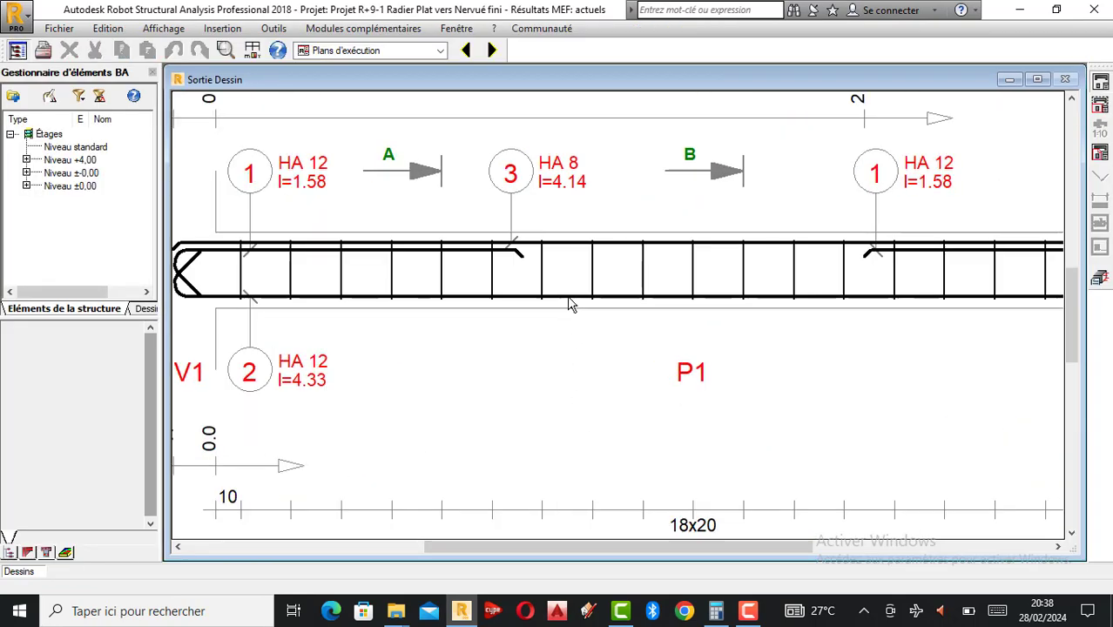
{"action": "scroll", "coordinate": [515, 309], "scroll_direction": "down", "scroll_amount": 2}
{"action": "scroll", "coordinate": [572, 305], "scroll_direction": "up", "scroll_amount": 1}
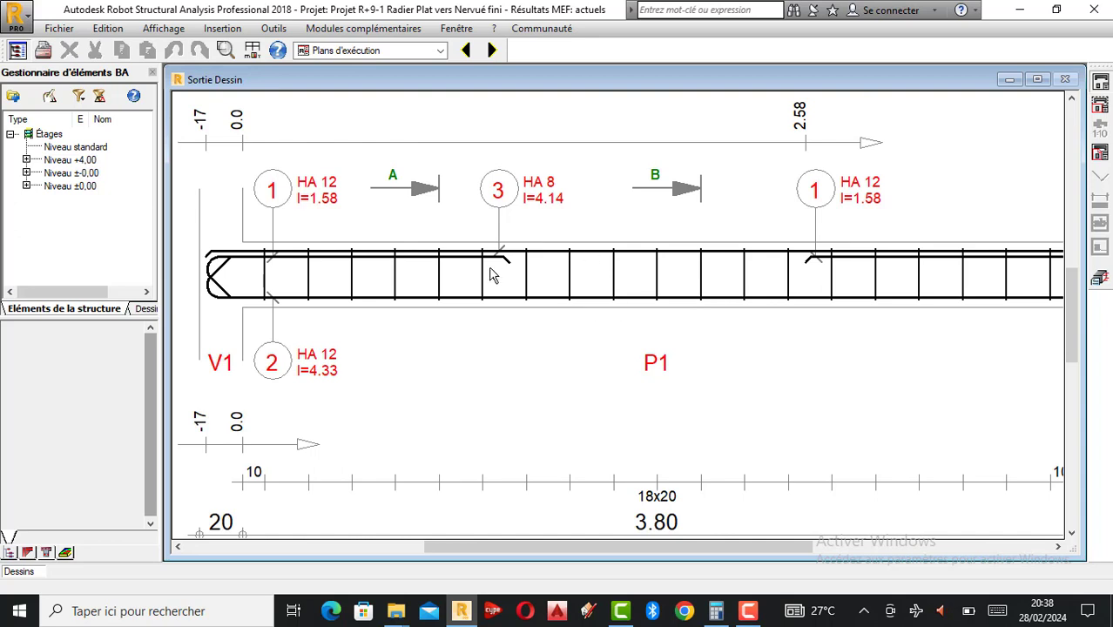
{"action": "scroll", "coordinate": [491, 275], "scroll_direction": "down", "scroll_amount": 1}
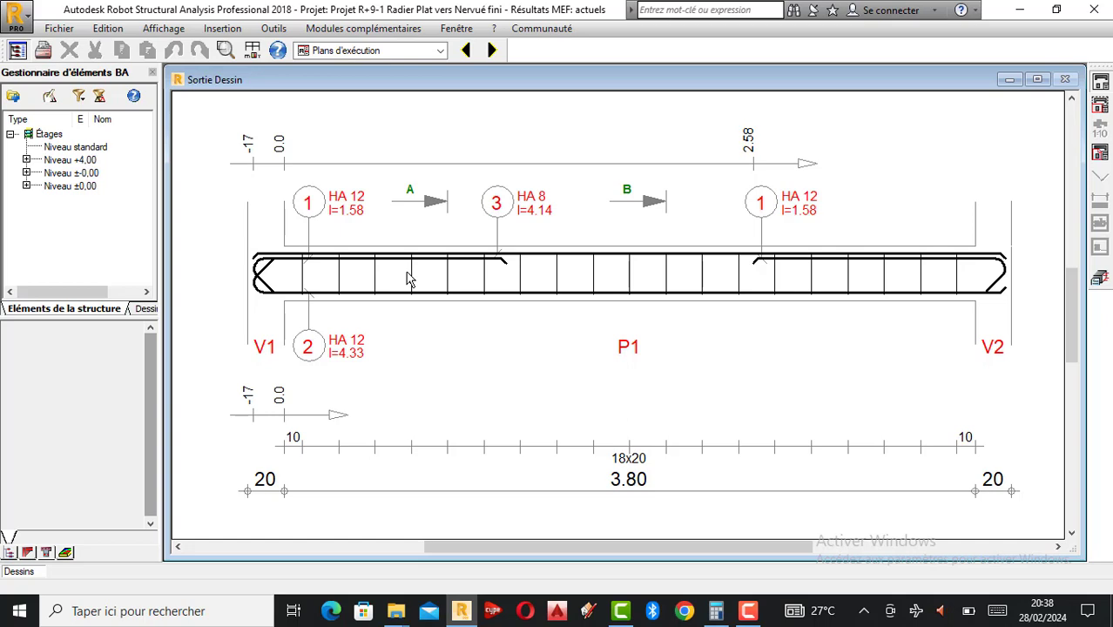
{"action": "scroll", "coordinate": [385, 193], "scroll_direction": "up", "scroll_amount": 1}
{"action": "scroll", "coordinate": [455, 223], "scroll_direction": "down", "scroll_amount": 3}
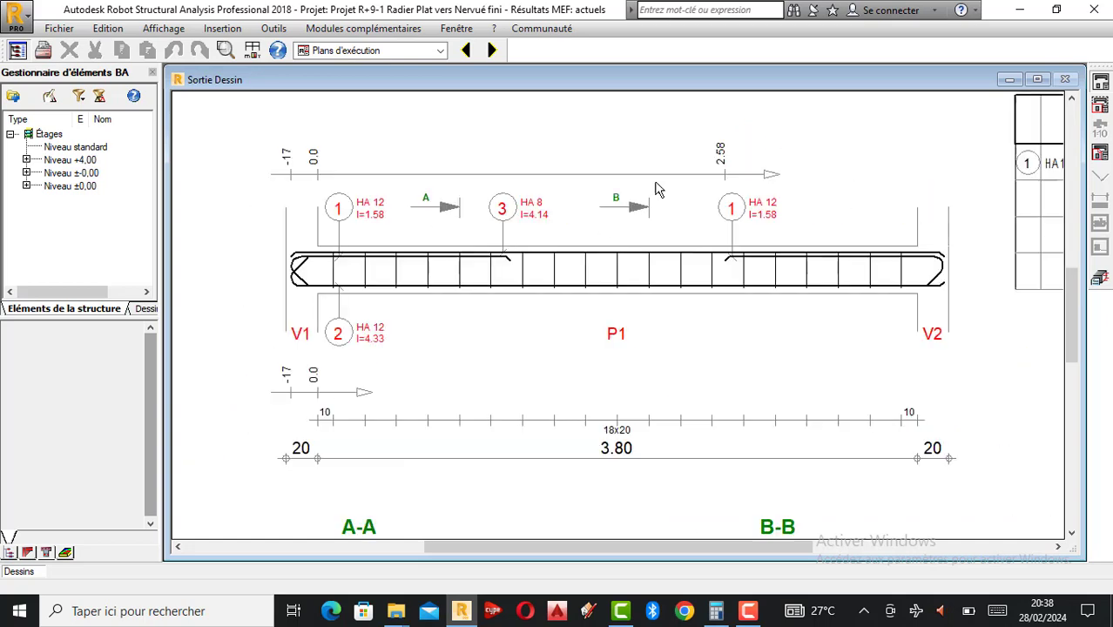
{"action": "scroll", "coordinate": [492, 201], "scroll_direction": "down", "scroll_amount": 2}
{"action": "scroll", "coordinate": [733, 247], "scroll_direction": "up", "scroll_amount": 2}
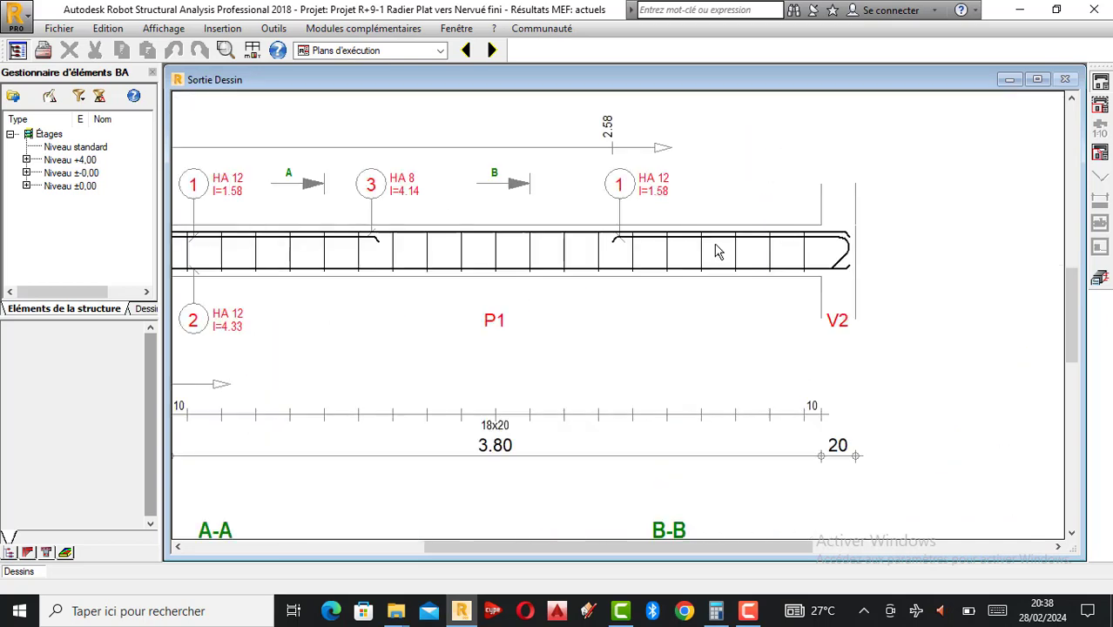
{"action": "scroll", "coordinate": [719, 253], "scroll_direction": "down", "scroll_amount": 1}
{"action": "scroll", "coordinate": [400, 211], "scroll_direction": "up", "scroll_amount": 2}
{"action": "scroll", "coordinate": [625, 222], "scroll_direction": "down", "scroll_amount": 2}
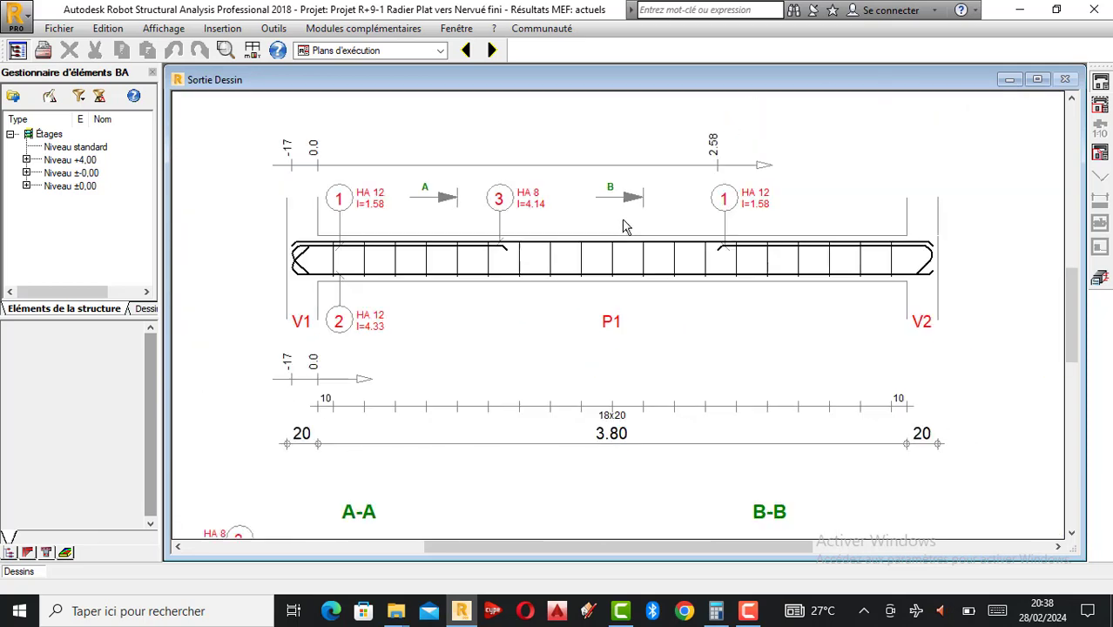
{"action": "scroll", "coordinate": [609, 218], "scroll_direction": "down", "scroll_amount": 1}
{"action": "scroll", "coordinate": [597, 212], "scroll_direction": "up", "scroll_amount": 1}
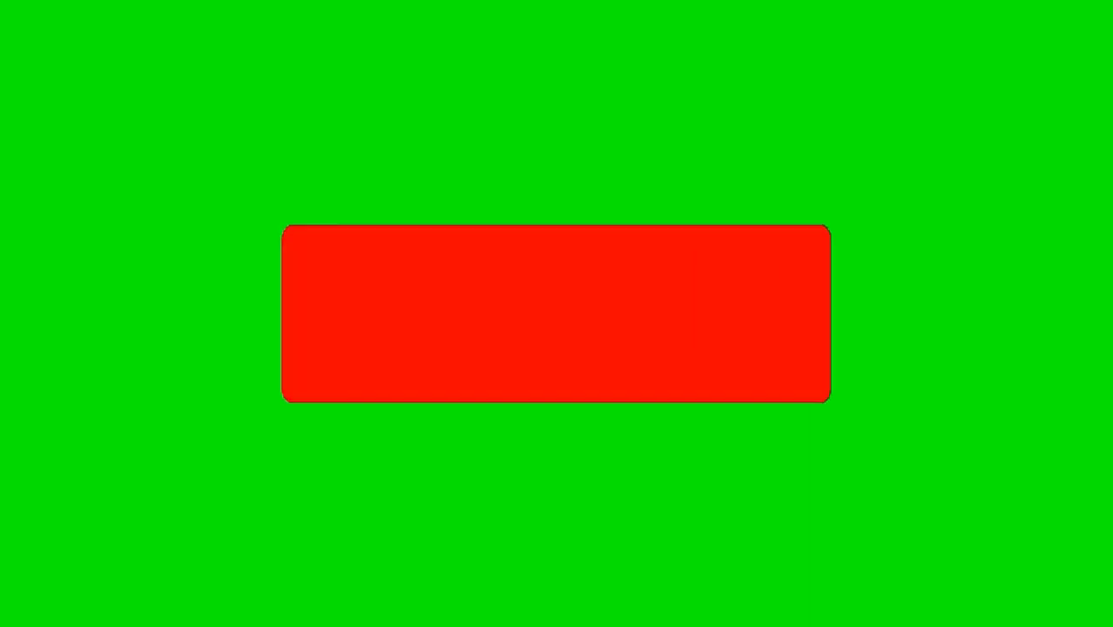